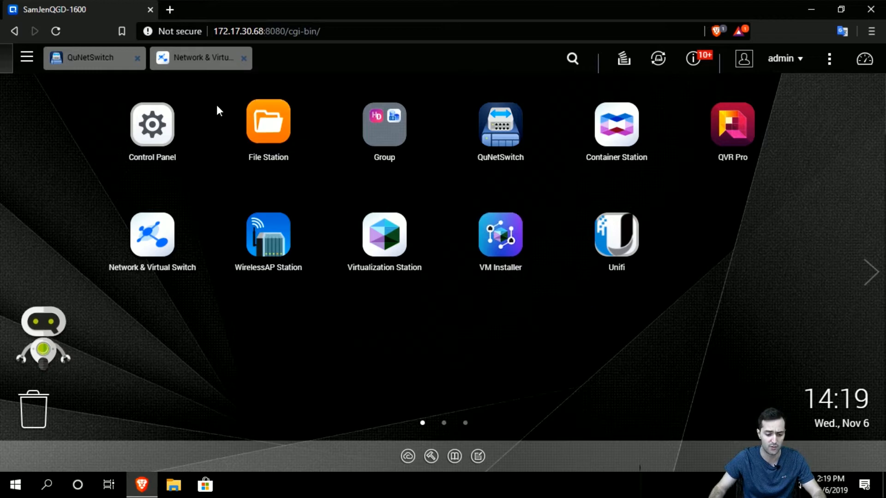
Review the switch overview and the interfaces' switch configuration in Network & Virtual Switch, and close that app.
click(197, 71)
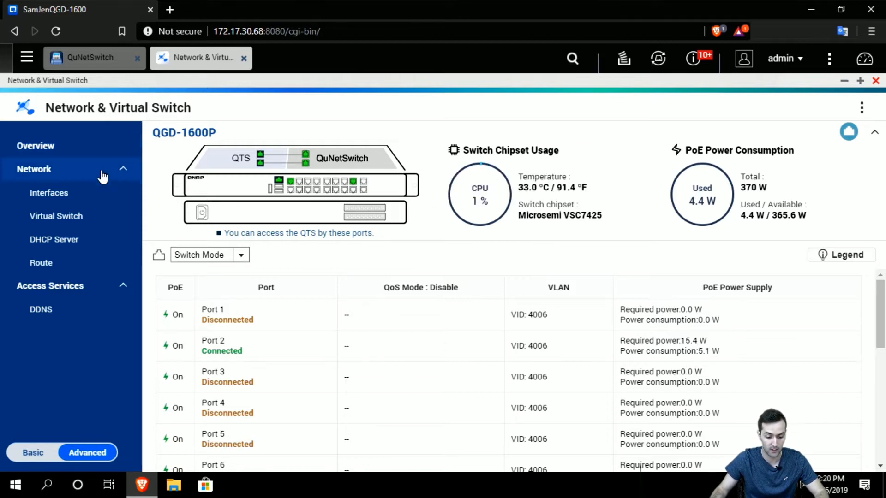
scroll(483, 298, down, 2)
scroll(485, 316, up, 2)
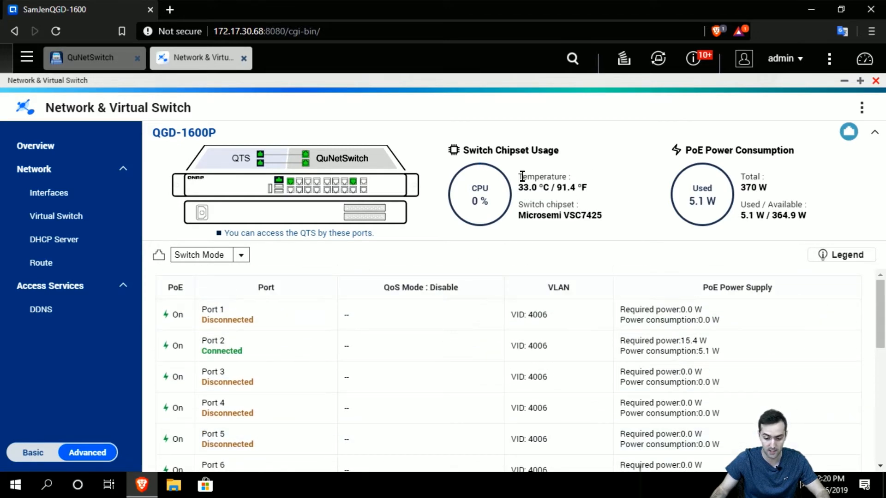
mouse_move(336, 164)
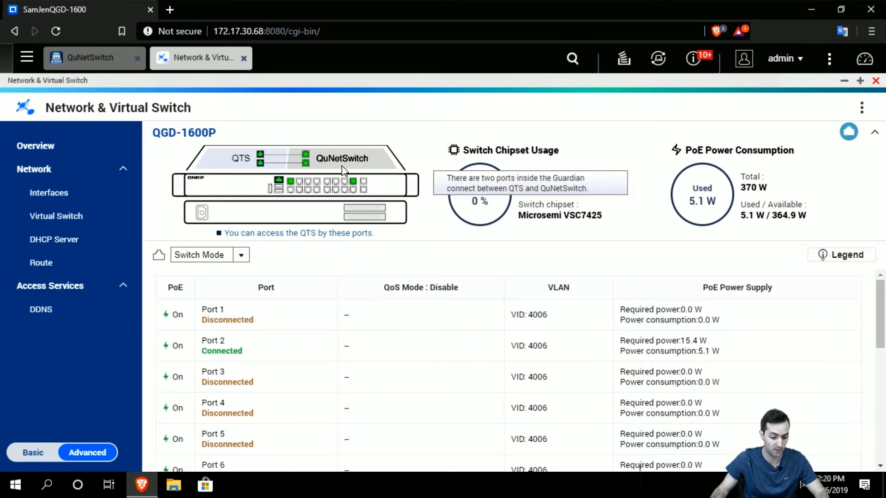
click(54, 192)
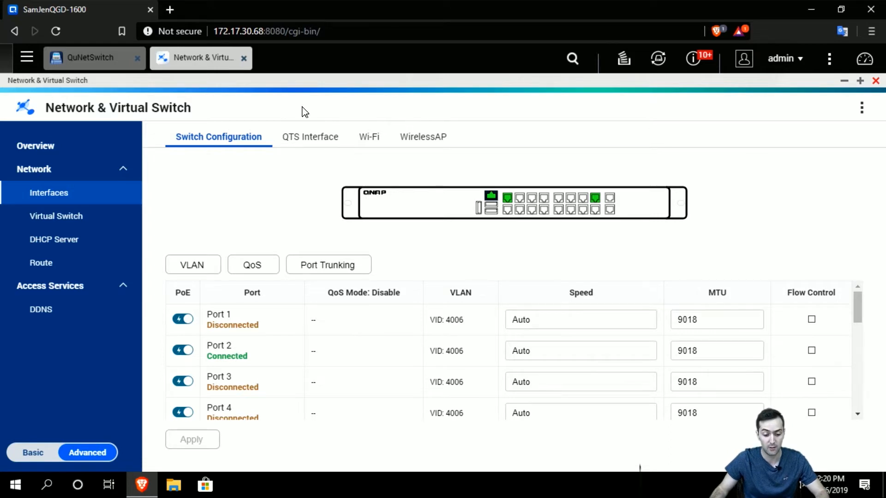
click(244, 58)
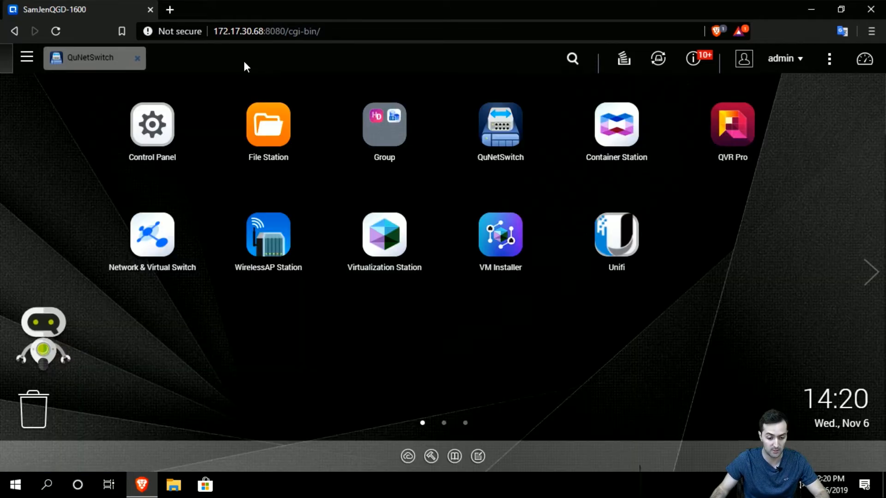
Open QuNetSwitch and read the information notes for the switch's temperature and IP address.
click(476, 129)
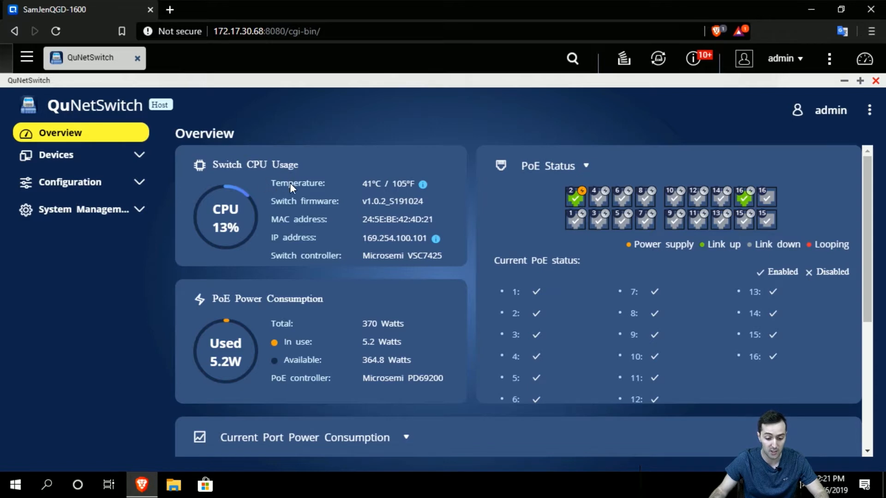
click(423, 185)
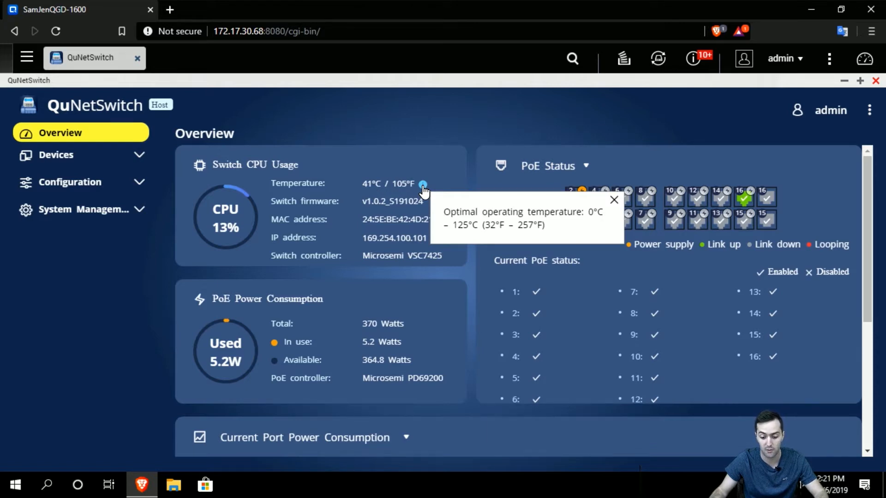
click(439, 167)
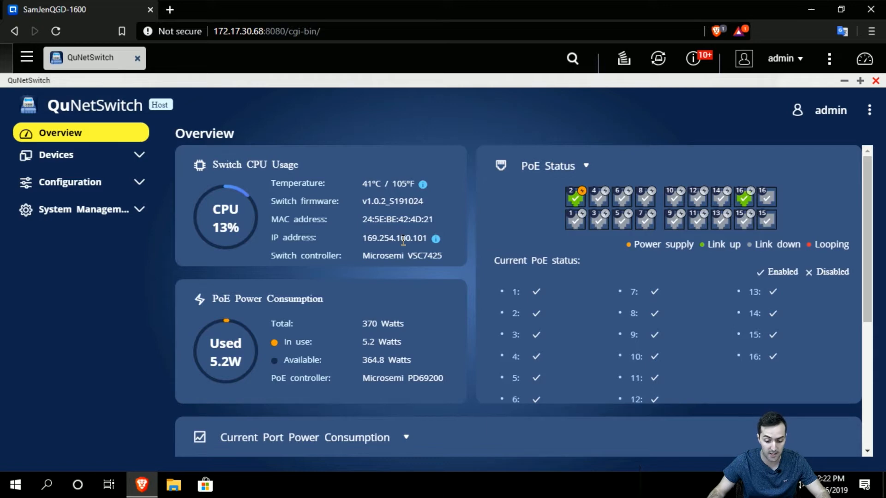
click(435, 239)
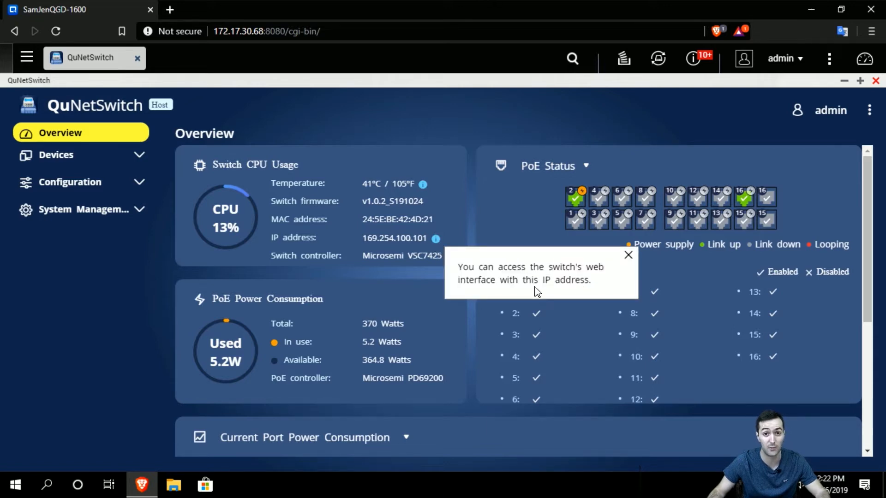
click(423, 270)
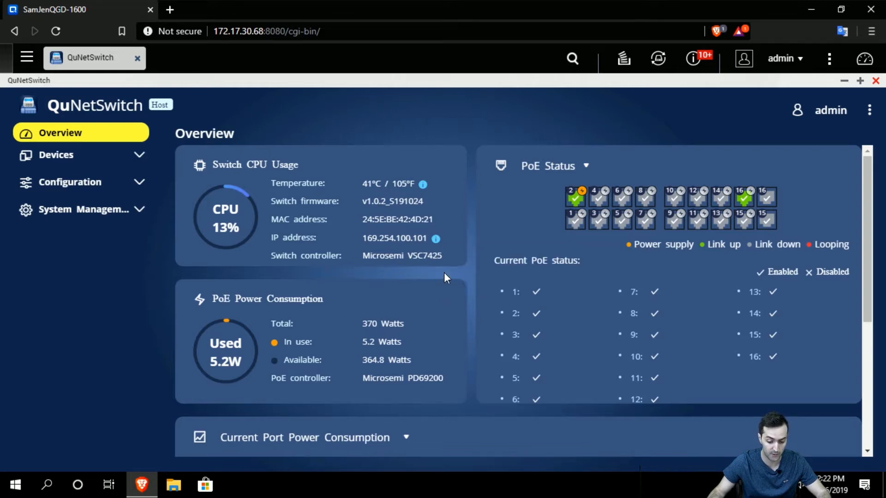
Examine the PoE power consumption, the PoE status of the ports and the power consumption chart per port in the overview.
scroll(450, 274, down, 1)
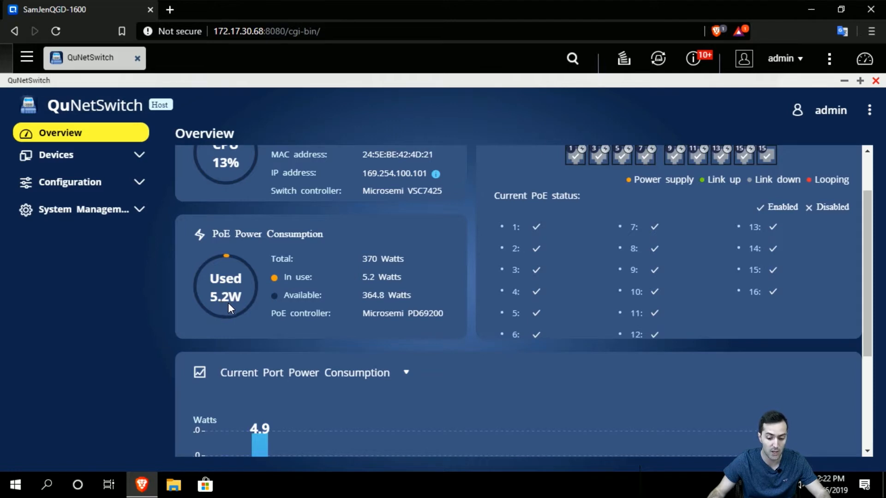
scroll(267, 303, up, 2)
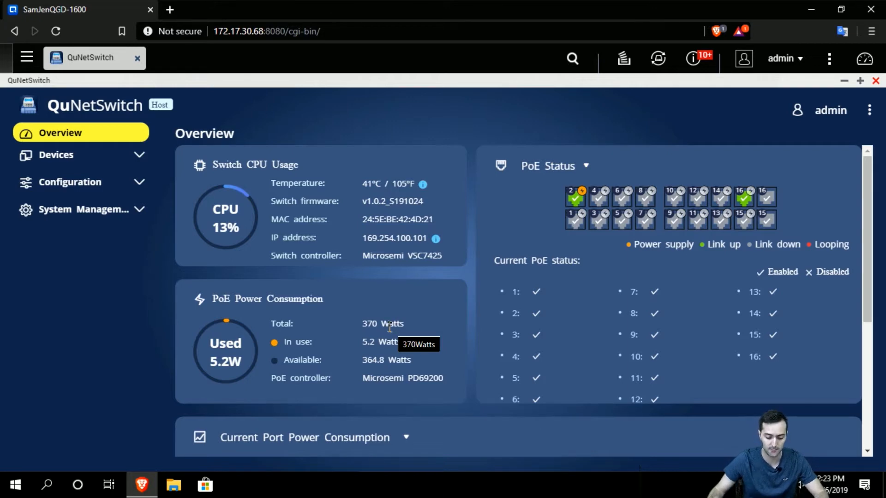
scroll(401, 336, down, 1)
scroll(402, 334, down, 2)
scroll(403, 333, up, 3)
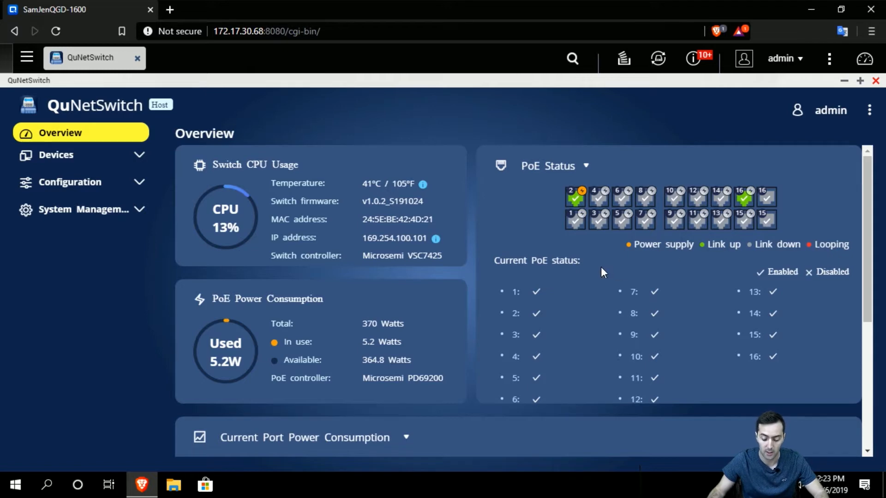
scroll(593, 273, down, 2)
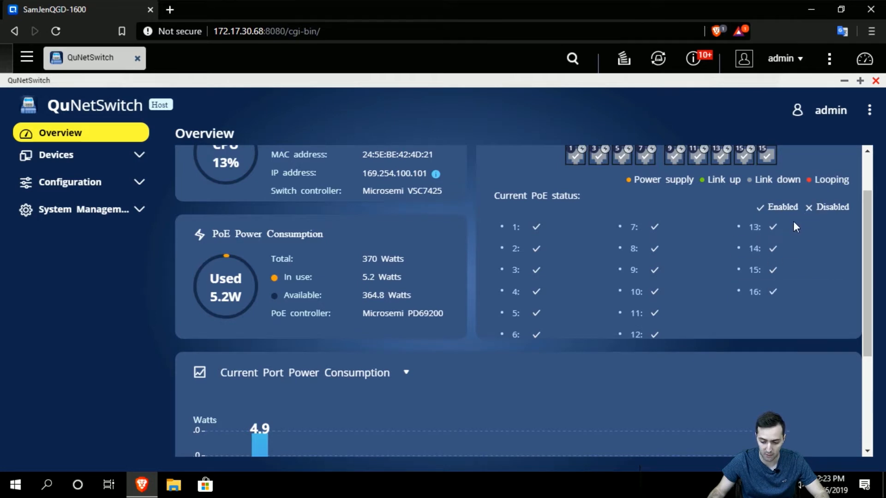
scroll(773, 245, down, 5)
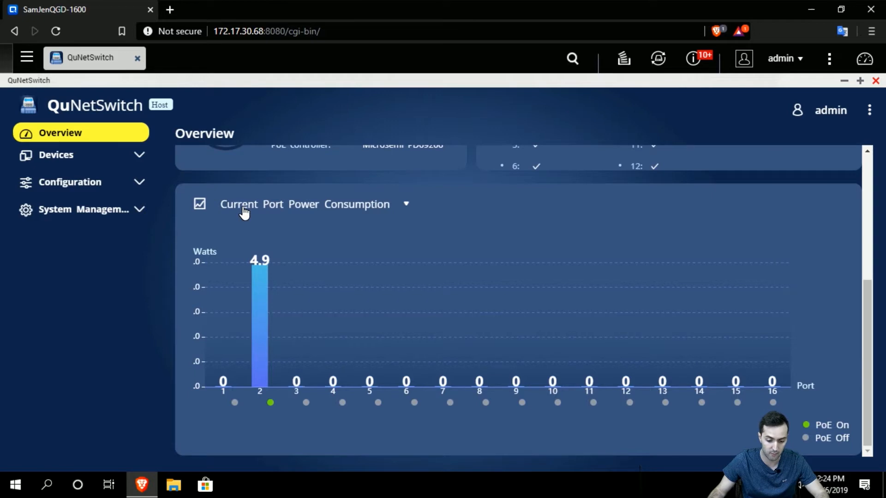
mouse_move(270, 296)
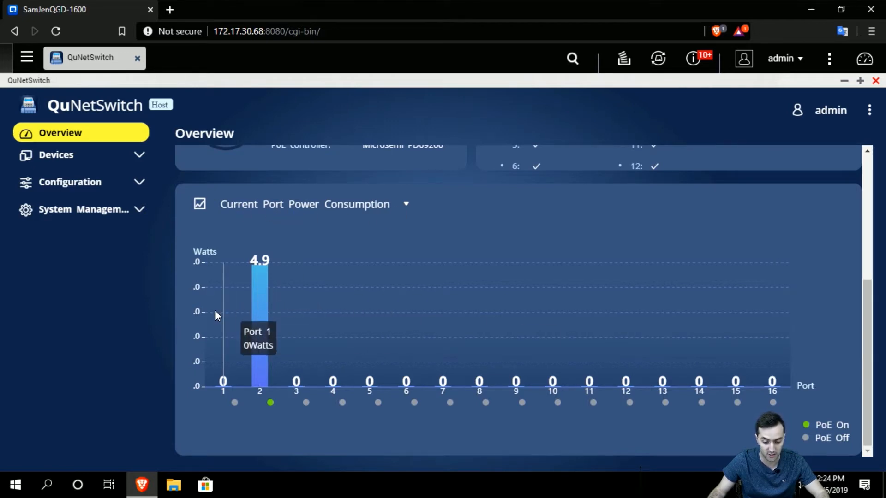
scroll(363, 300, up, 7)
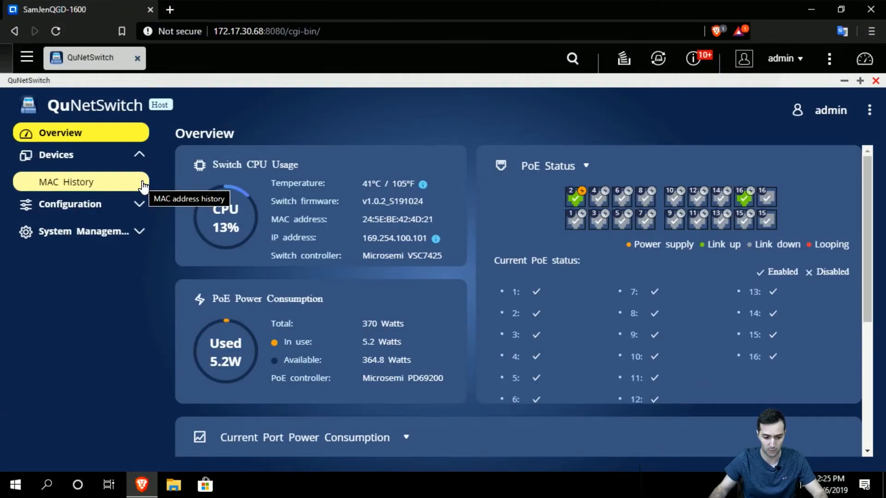
Open the MAC address history and scan for devices linked to the switch.
click(143, 184)
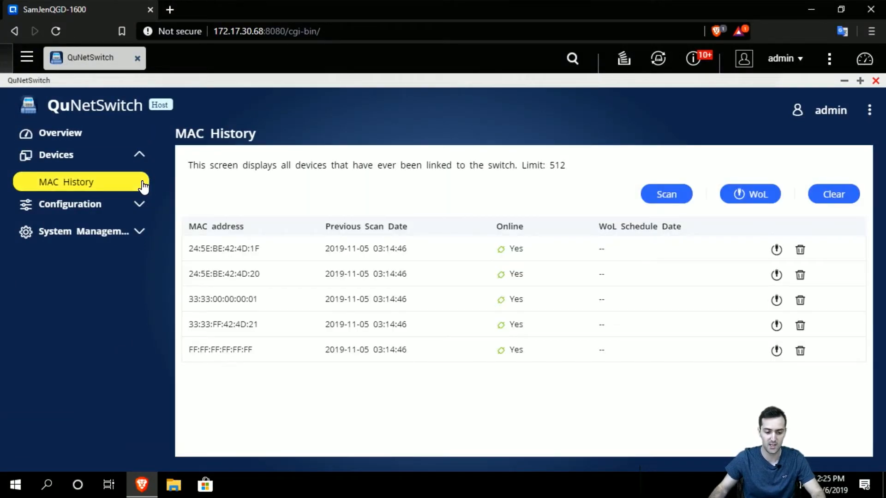
click(140, 157)
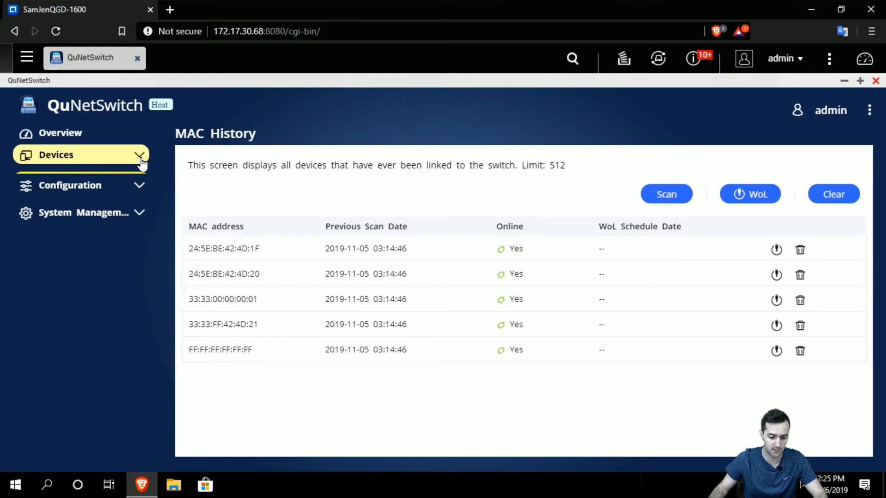
click(141, 162)
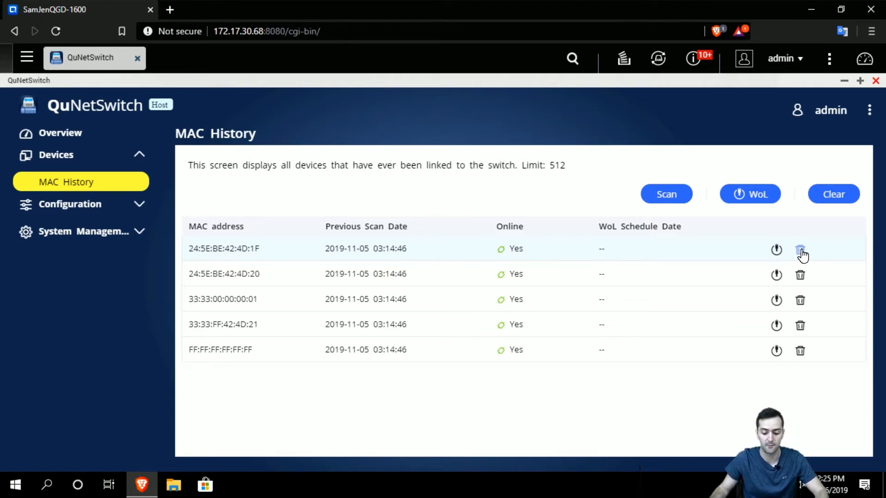
click(674, 206)
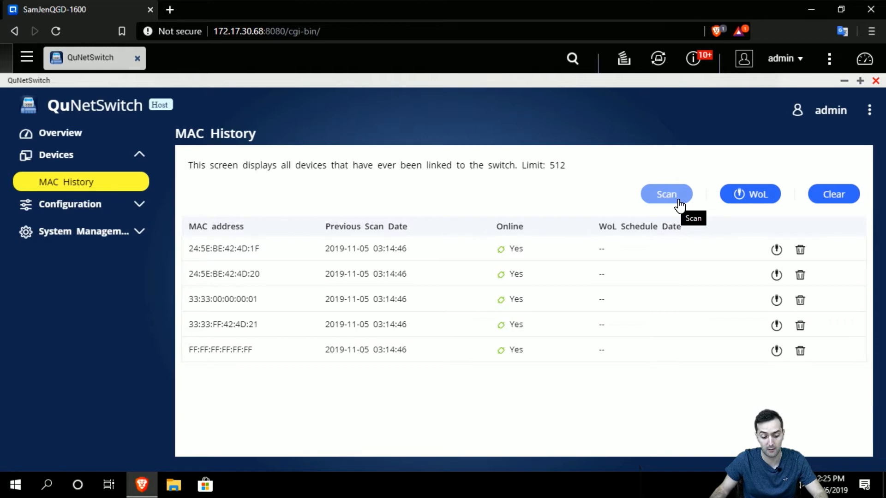
click(679, 203)
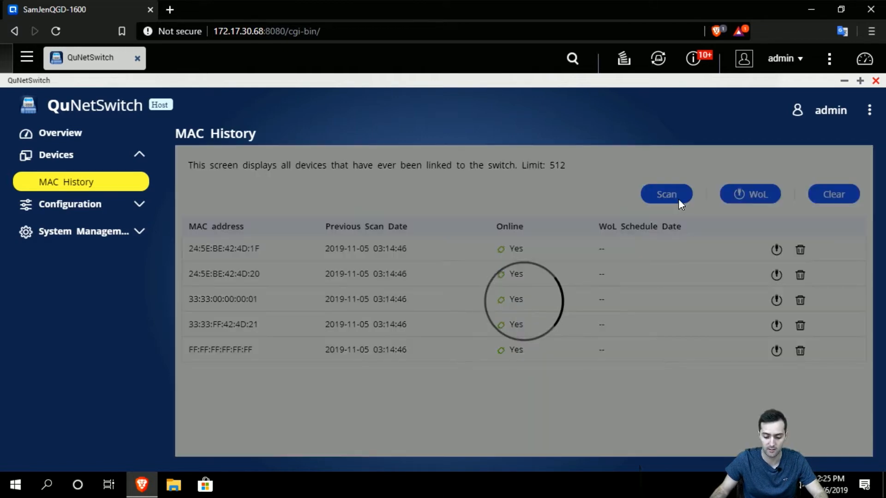
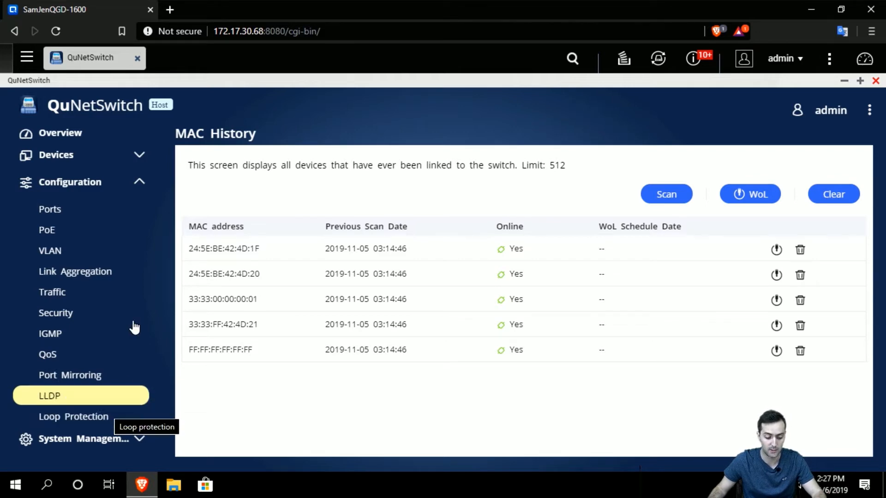
Open the Ports configuration and review the link status, state, speed and flow control of the ports.
click(75, 221)
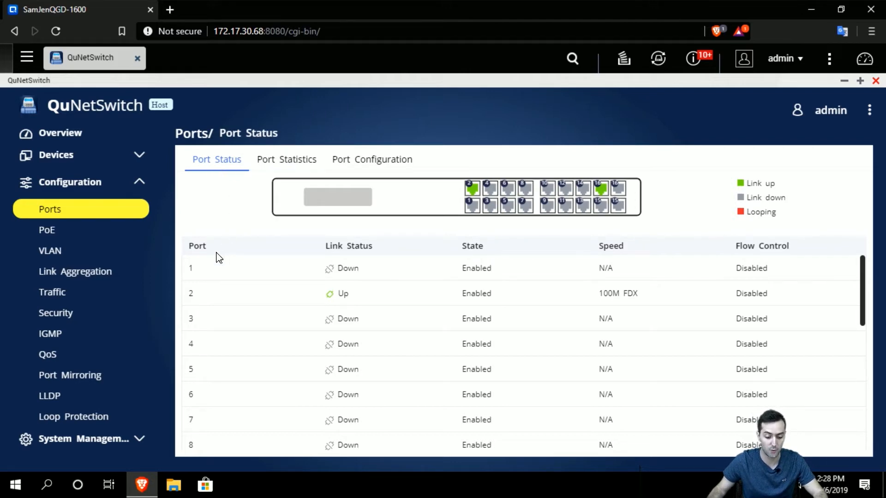
scroll(211, 289, down, 1)
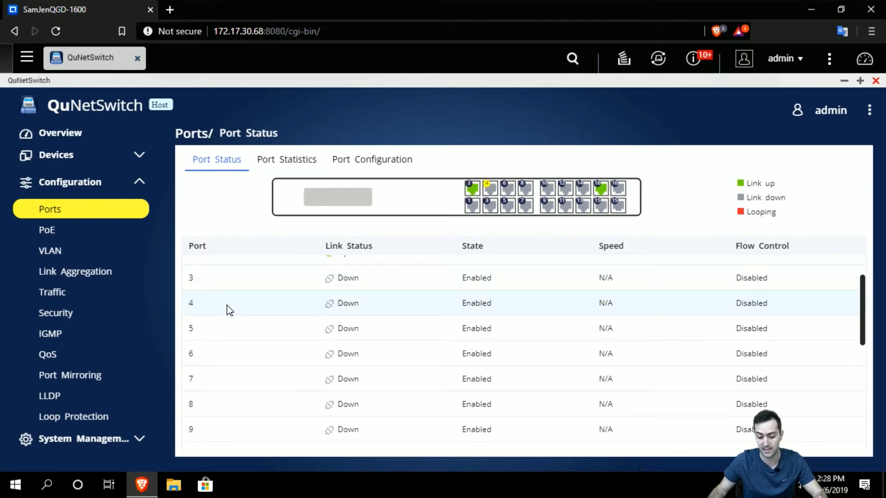
scroll(229, 309, down, 1)
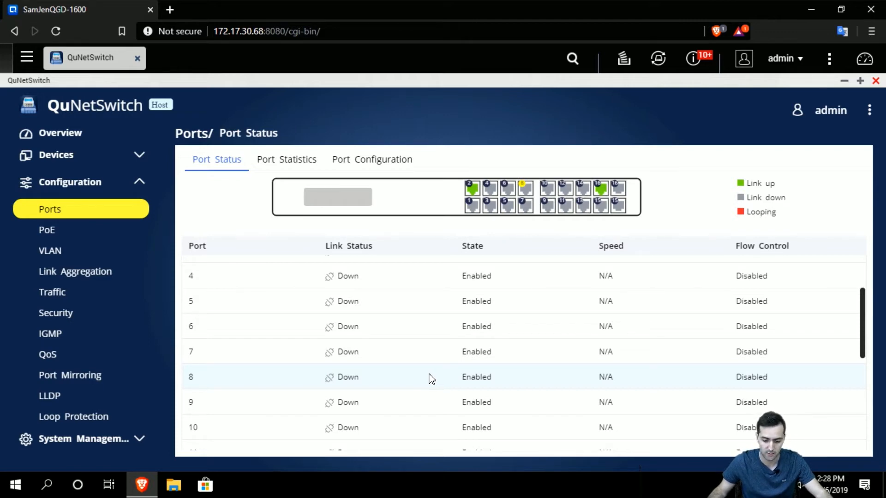
scroll(431, 379, up, 3)
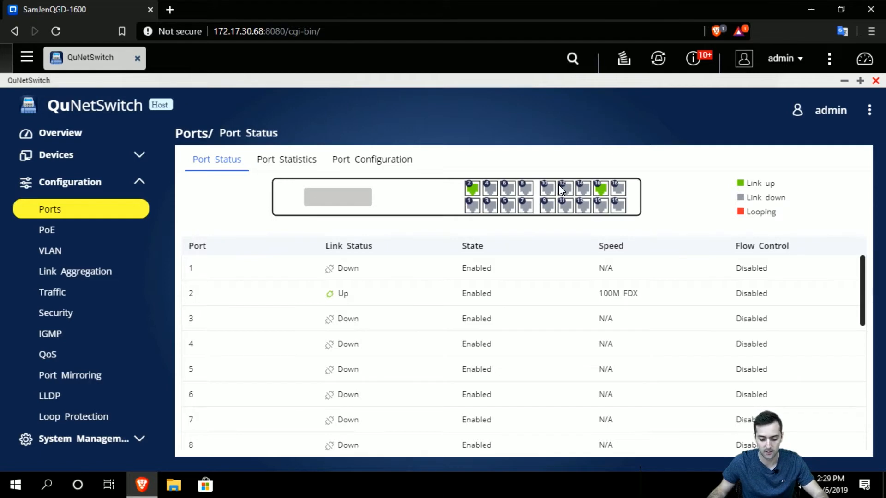
Open the port statistics, look through the available statistic types and keep the chart on Packets.
click(281, 170)
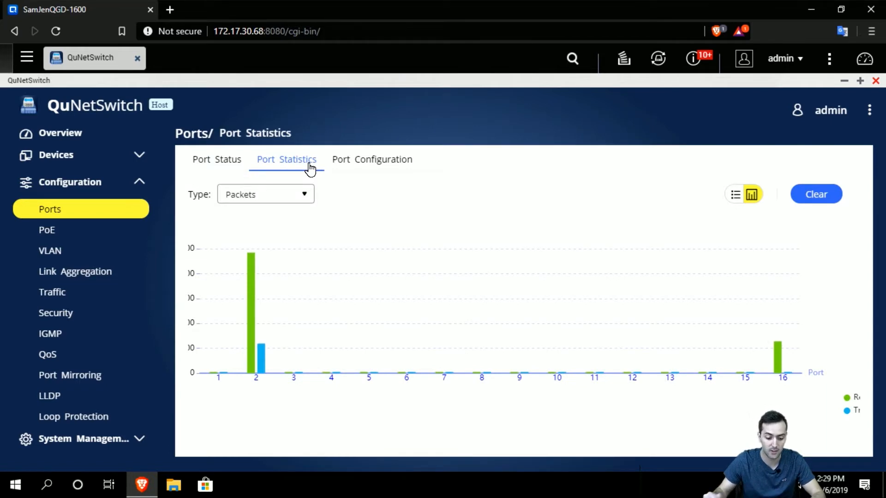
click(303, 194)
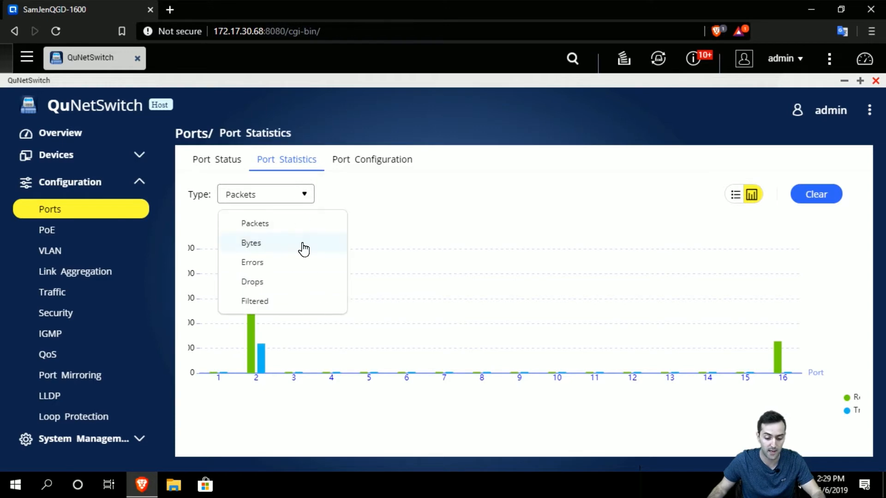
click(311, 267)
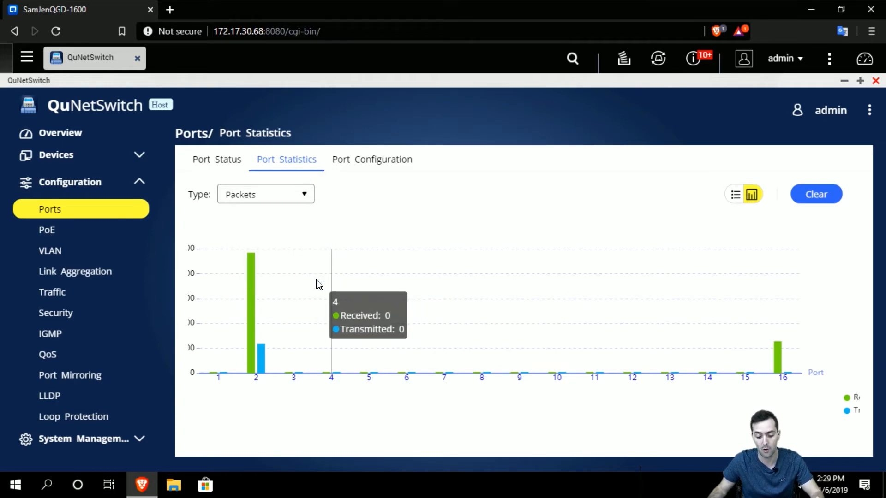
click(301, 194)
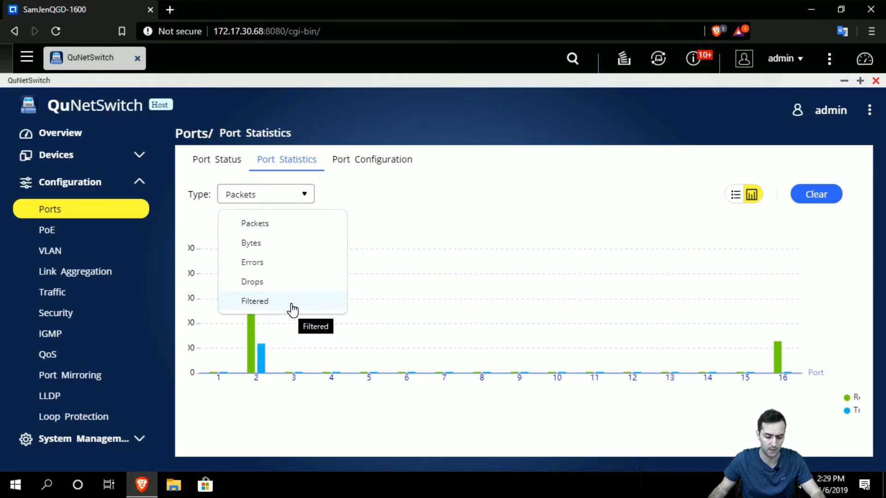
click(284, 202)
click(292, 201)
click(292, 225)
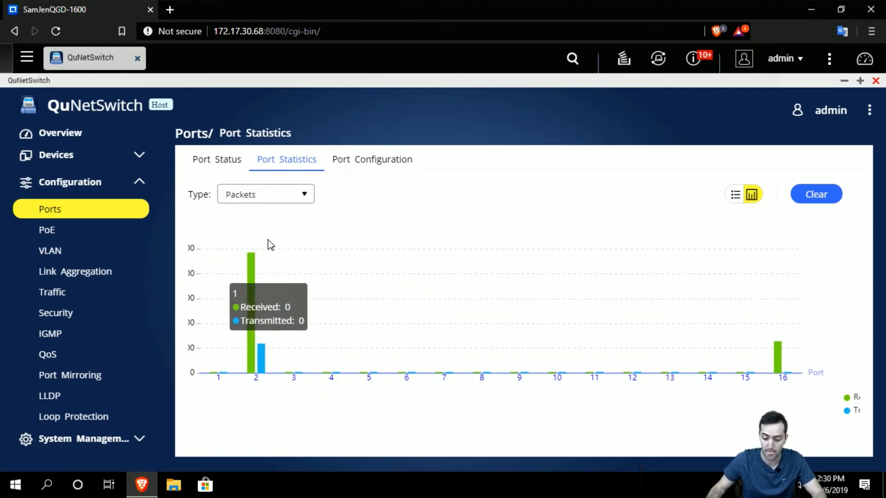
Chart the port statistics by Bytes and by Errors to compare the received and transmitted values per port.
click(300, 200)
click(291, 251)
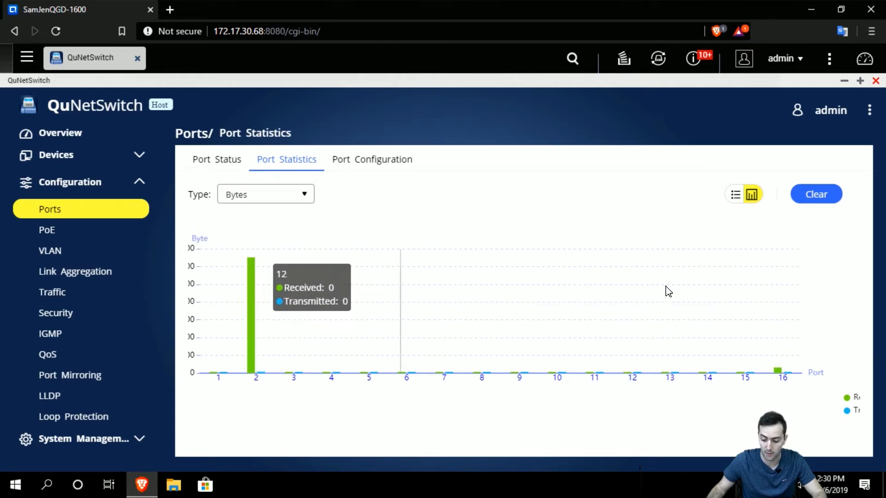
click(269, 199)
click(277, 263)
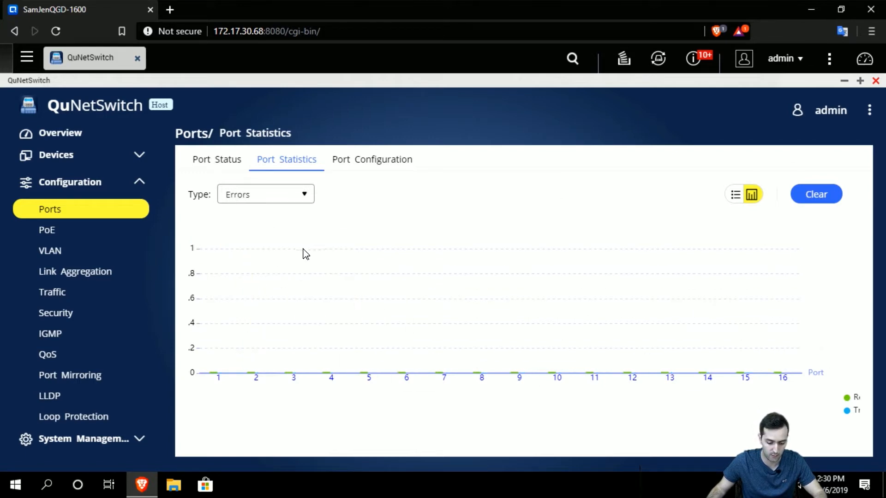
click(306, 196)
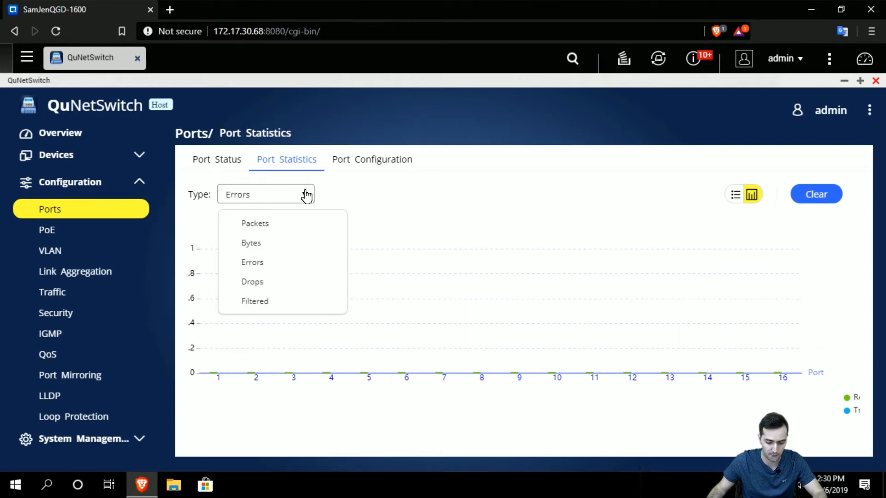
click(360, 286)
Chart the port statistics by Drops and by Filtered, and return the chart to Packets.
click(303, 198)
click(277, 282)
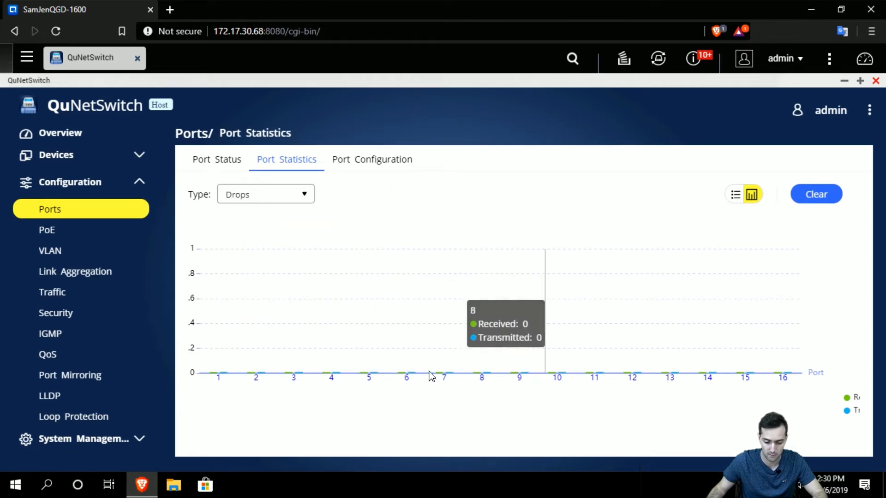
click(302, 194)
click(290, 311)
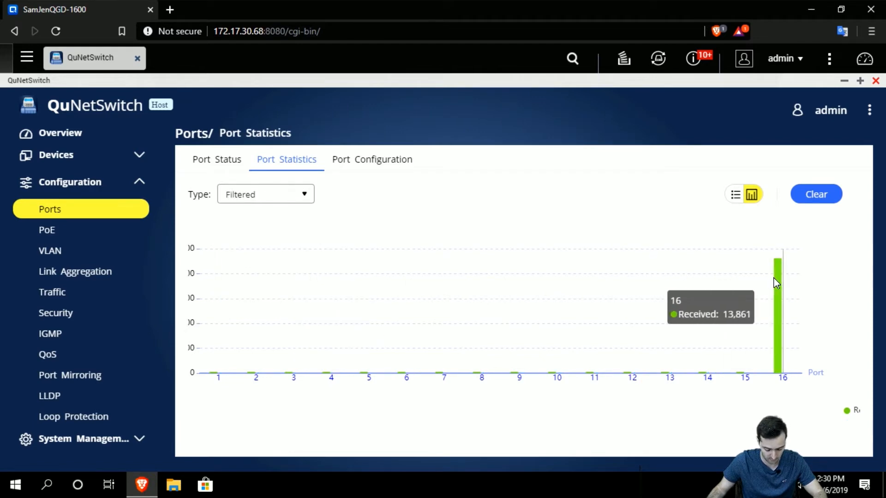
click(291, 194)
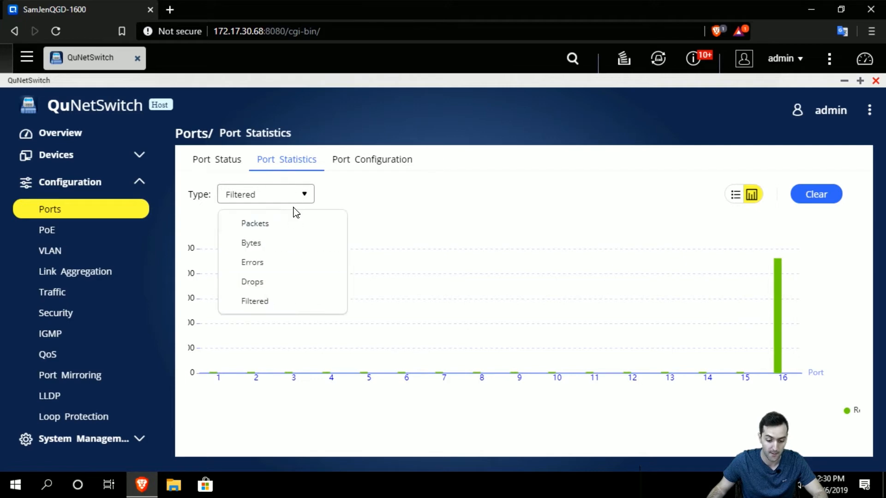
click(294, 225)
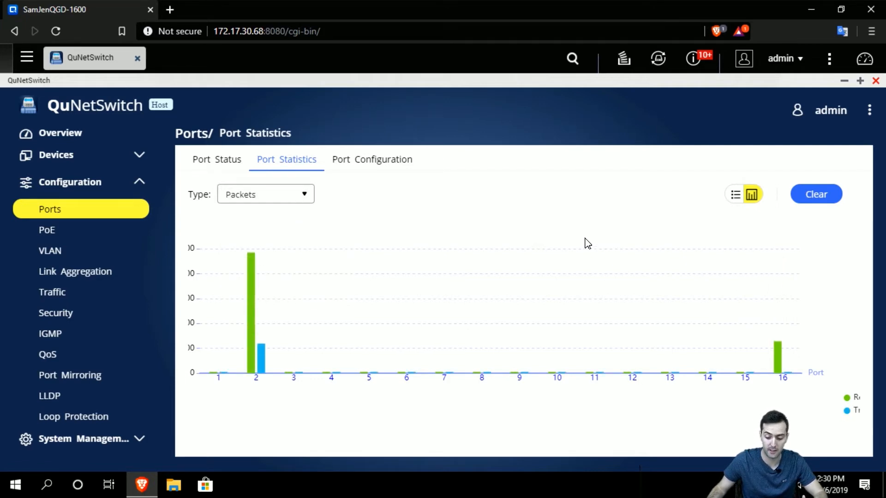
Show the port statistics as a list and open the details of port 2 to review its receive and transmit totals.
click(736, 195)
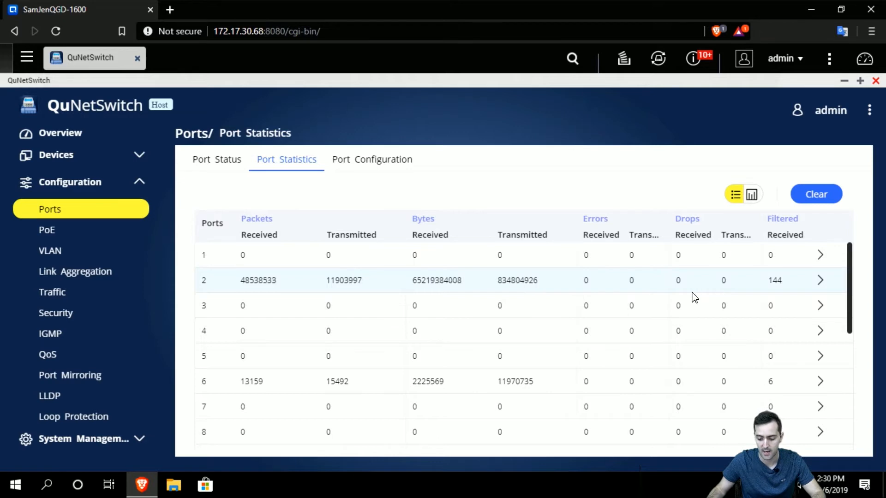
click(821, 283)
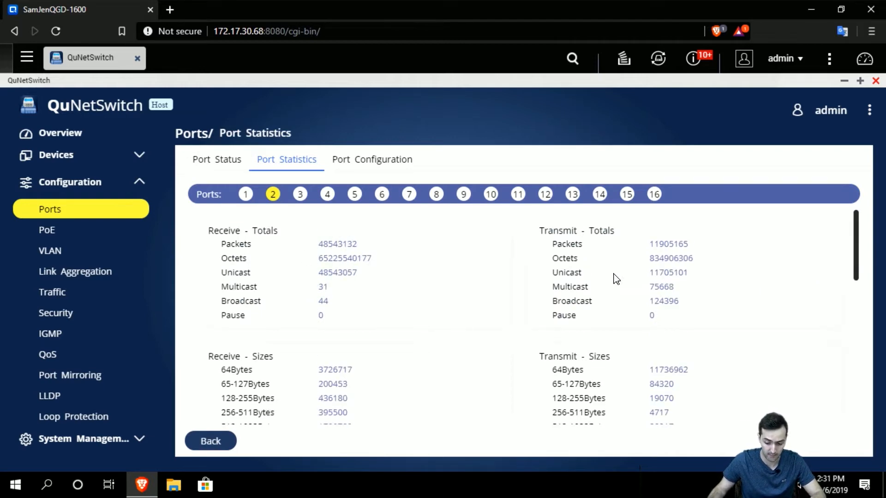
scroll(617, 277, down, 2)
scroll(616, 285, up, 1)
scroll(504, 300, up, 1)
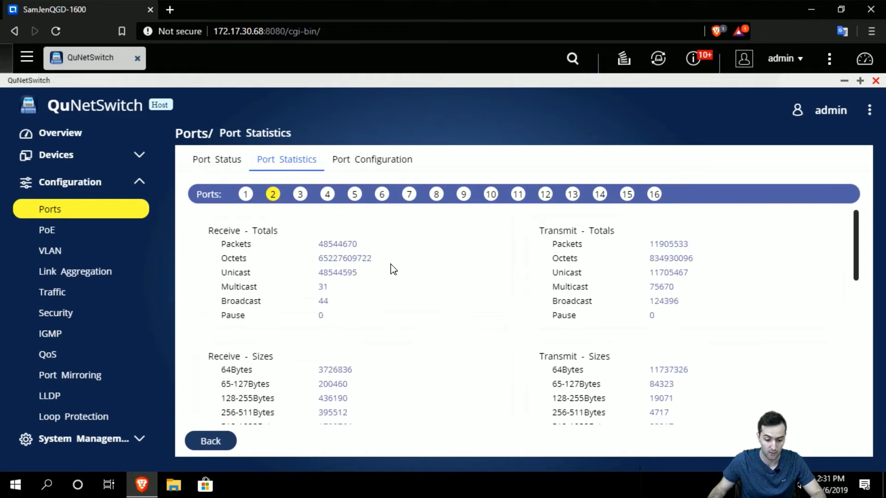
scroll(337, 257, down, 1)
scroll(314, 265, up, 1)
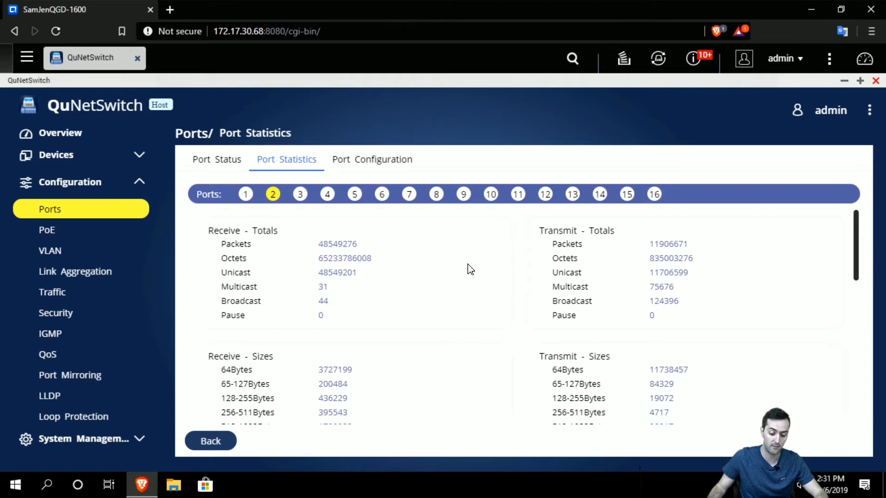
scroll(469, 269, down, 1)
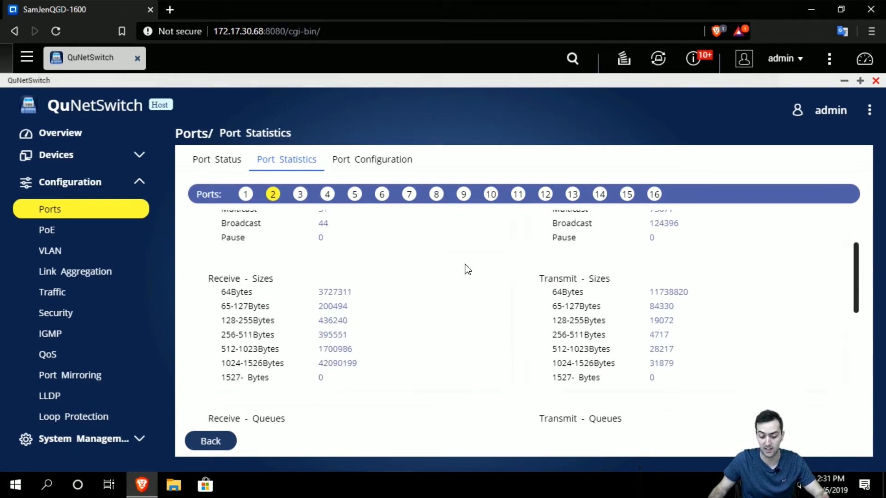
scroll(454, 277, up, 1)
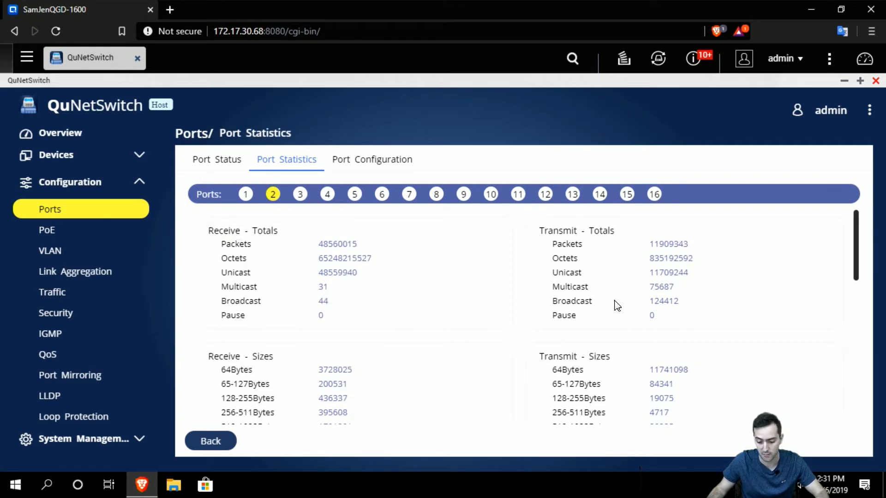
Examine the packet sizes, queues and errors in the detailed receive and transmit statistics of port 2.
scroll(617, 320, down, 2)
scroll(617, 320, down, 4)
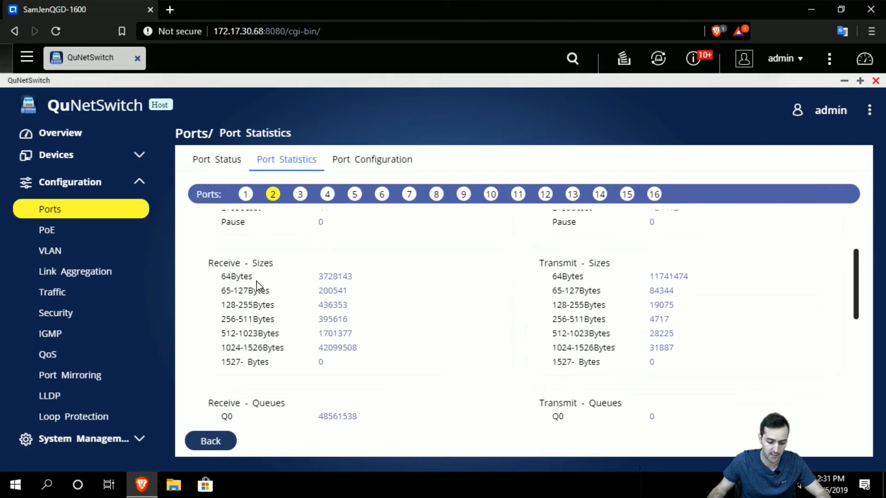
scroll(323, 290, down, 1)
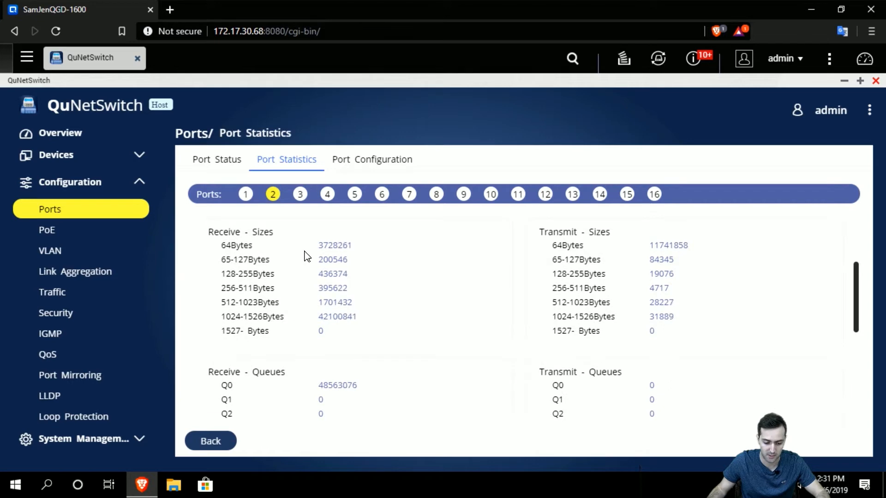
scroll(651, 288, down, 3)
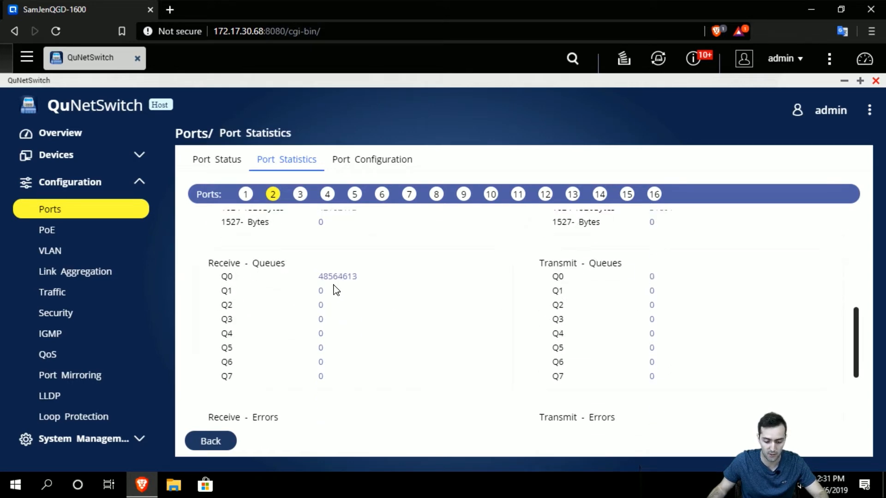
scroll(392, 326, down, 3)
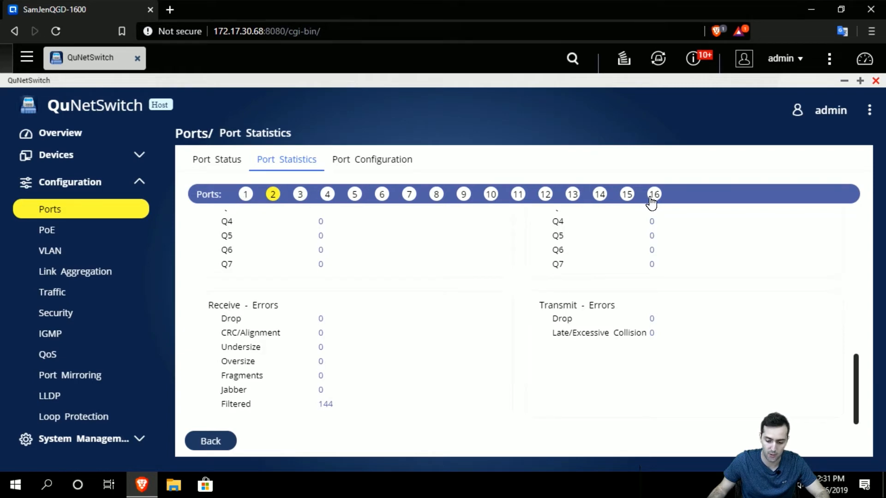
Compare the detailed statistics of port 3 with those of port 2 and return to the list of all ports.
click(299, 195)
scroll(415, 328, up, 3)
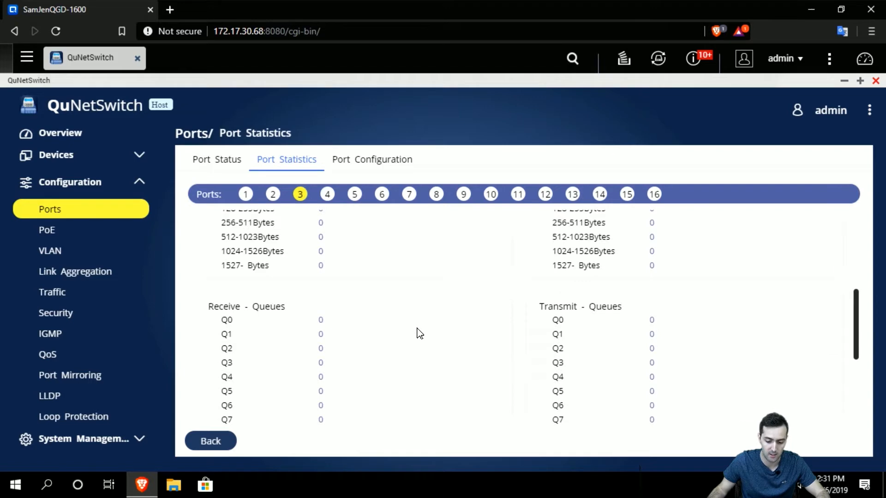
scroll(418, 334, up, 4)
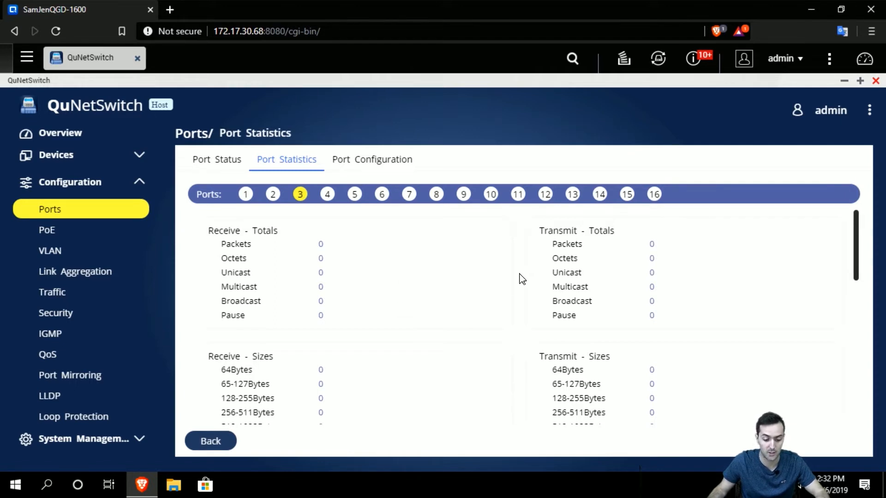
click(276, 198)
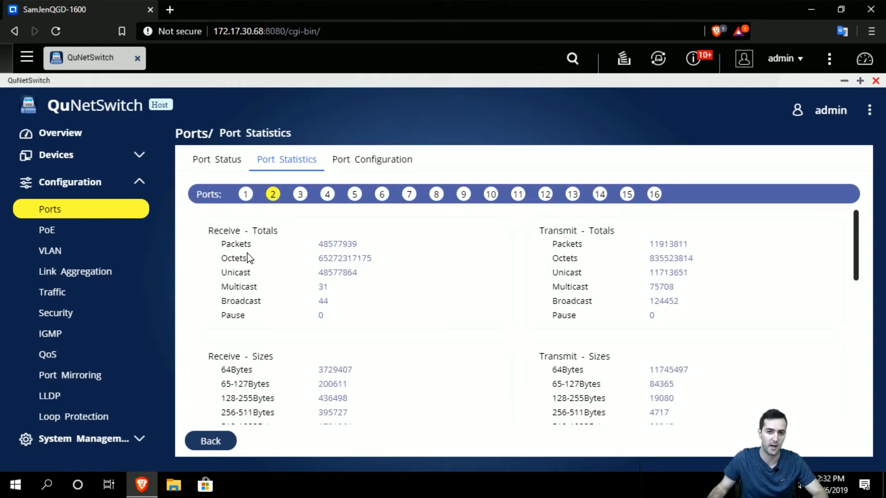
click(226, 442)
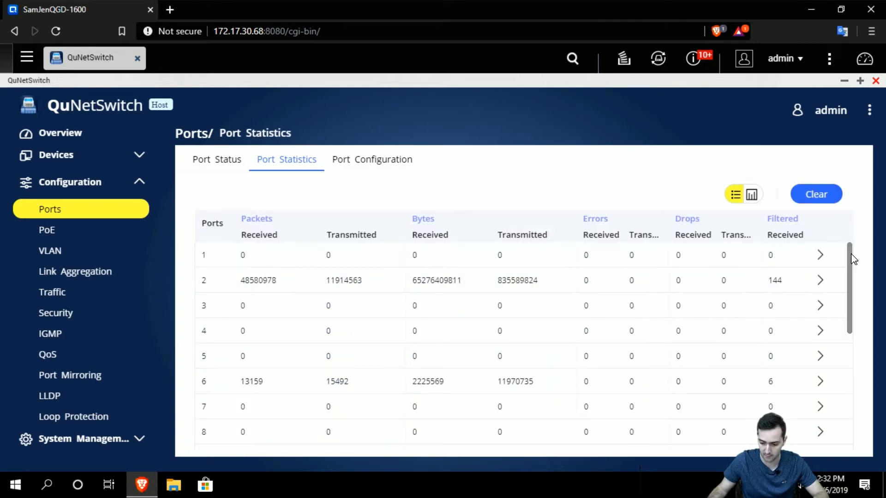
Look through the packet and byte statistics of all 16 ports in the list.
drag(852, 257, 851, 385)
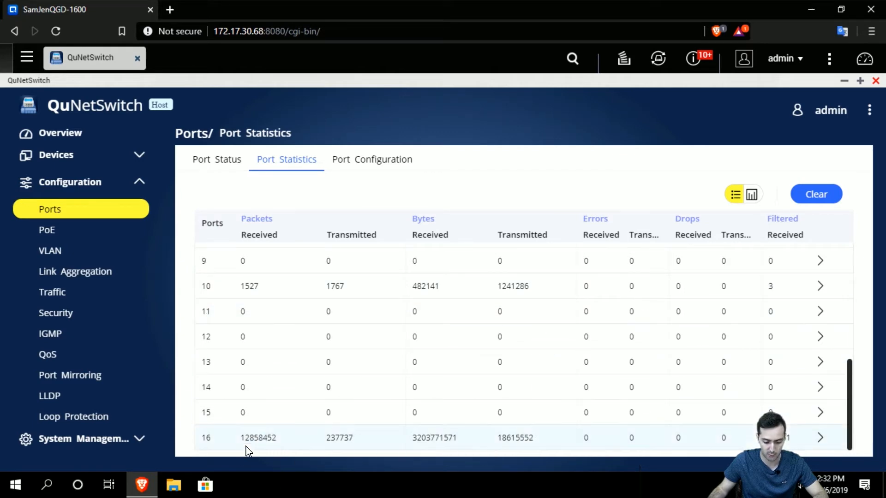
scroll(317, 406, up, 3)
scroll(349, 378, up, 1)
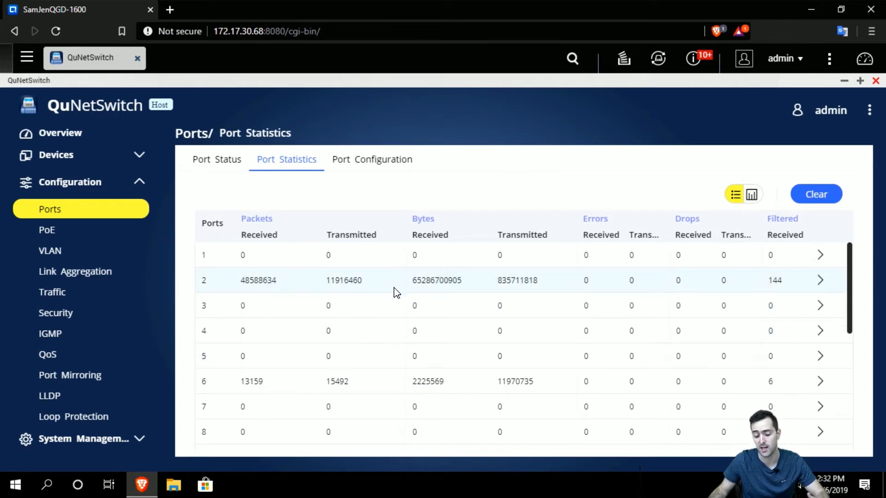
scroll(408, 318, down, 2)
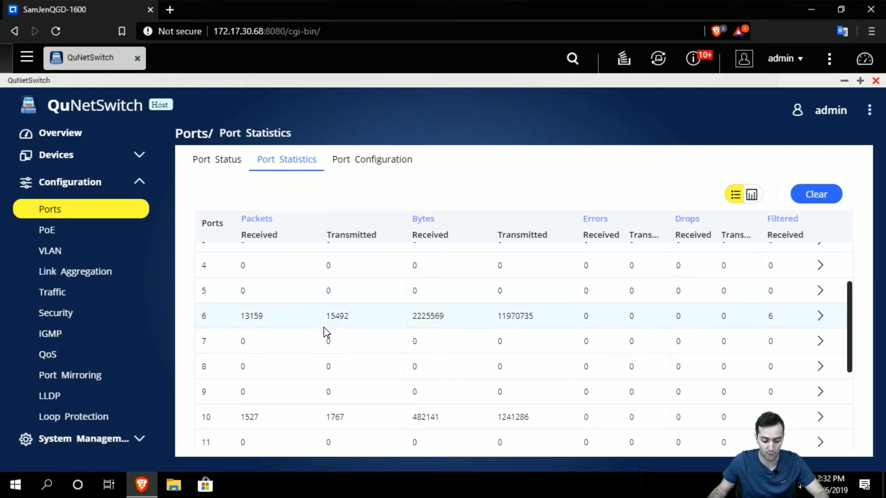
scroll(327, 331, down, 1)
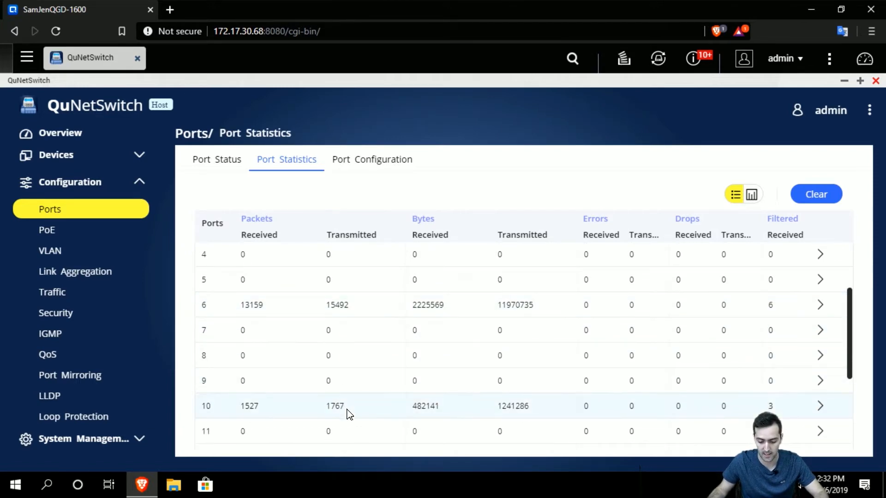
Open the detailed statistics of port 6 and review its totals, packet sizes and queues.
click(821, 305)
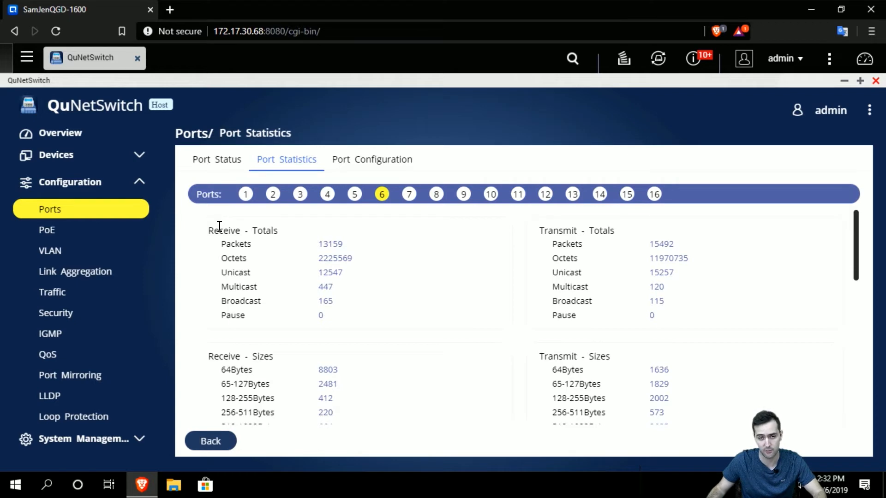
scroll(323, 330, down, 1)
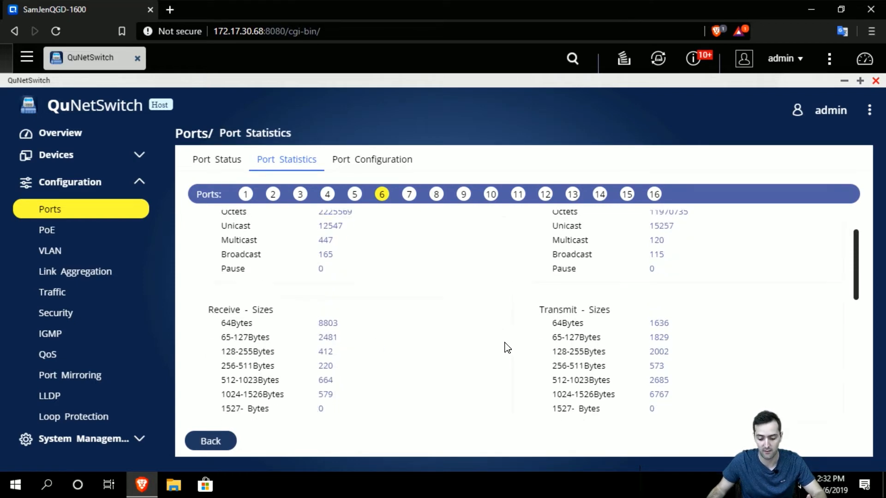
scroll(508, 350, down, 2)
scroll(509, 353, up, 1)
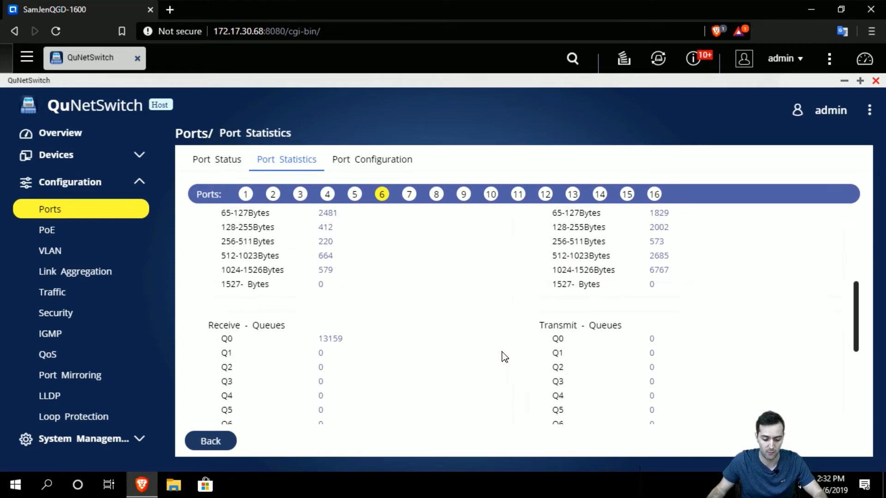
scroll(379, 355, up, 2)
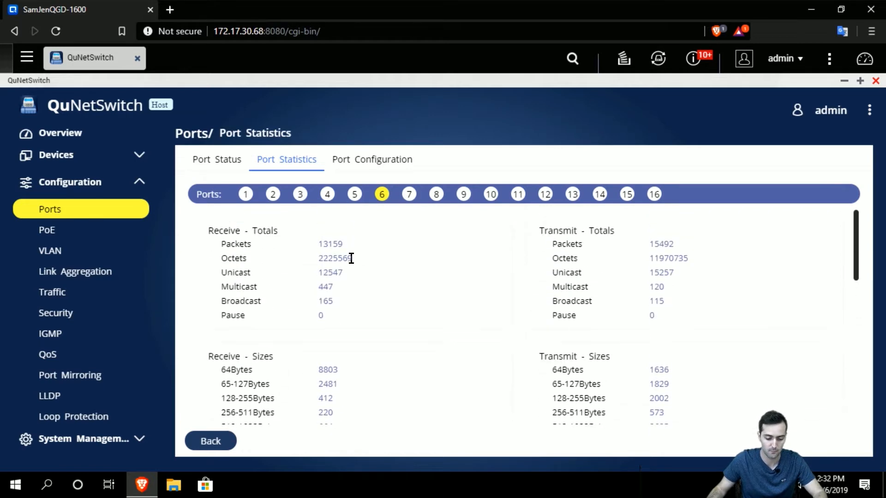
Read the explanation of State in the port configuration and switch the state of all ports off and back on without applying.
click(373, 162)
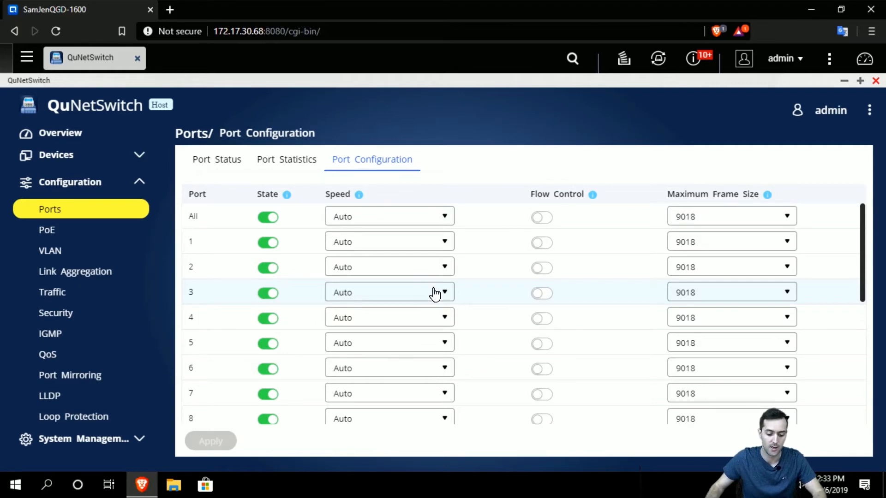
click(287, 196)
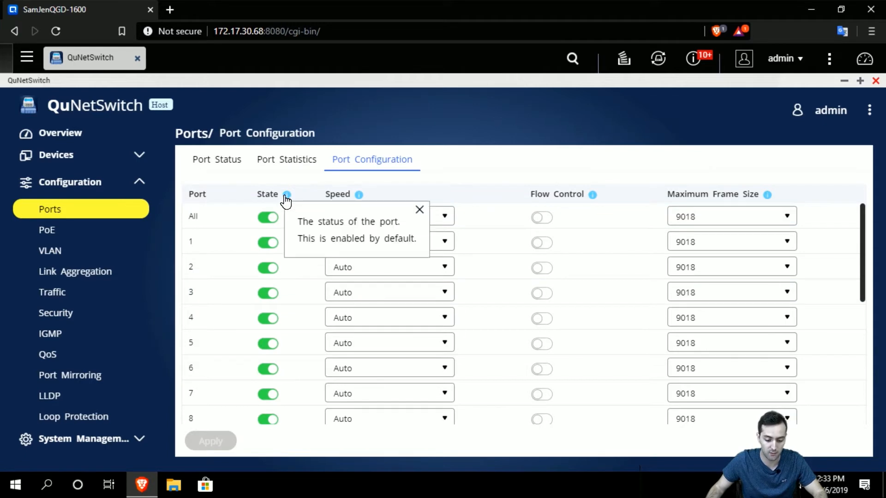
click(286, 196)
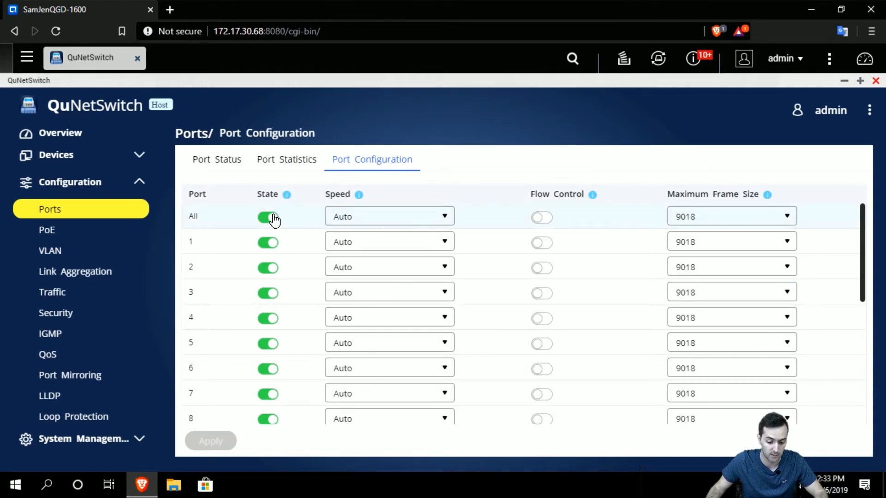
click(268, 218)
click(272, 218)
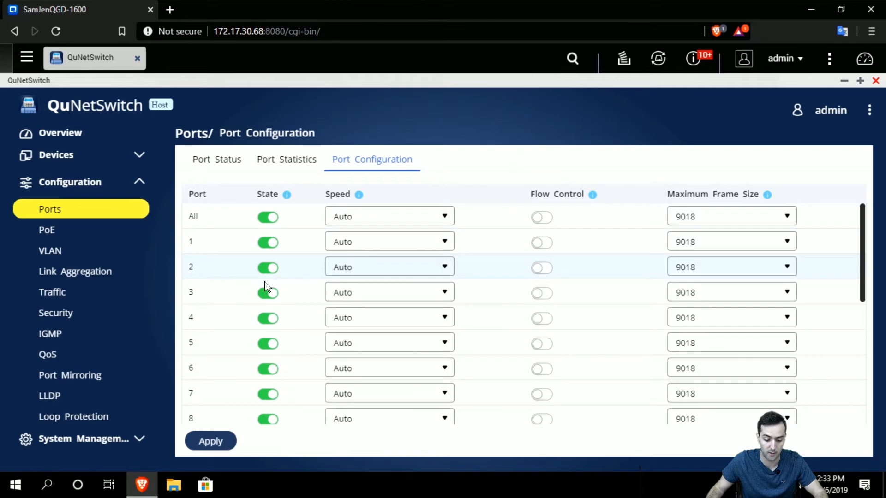
Read the explanation of the port speed options in the port configuration and close it.
click(361, 196)
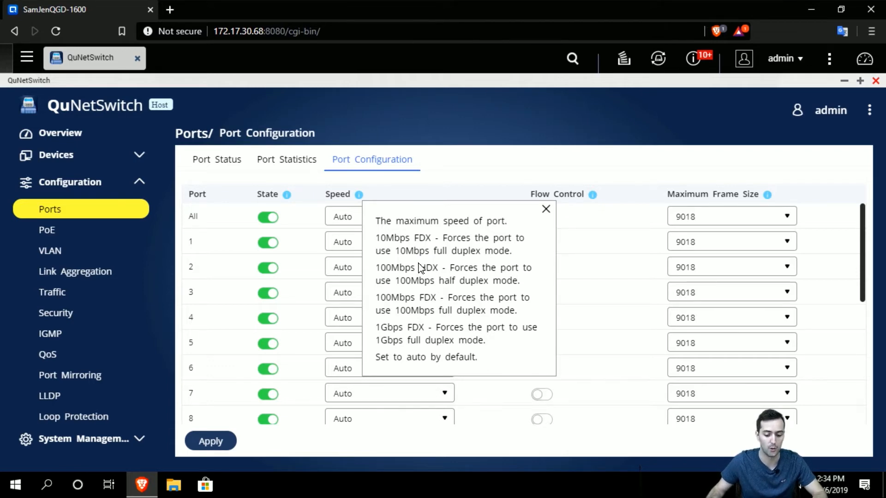
click(481, 161)
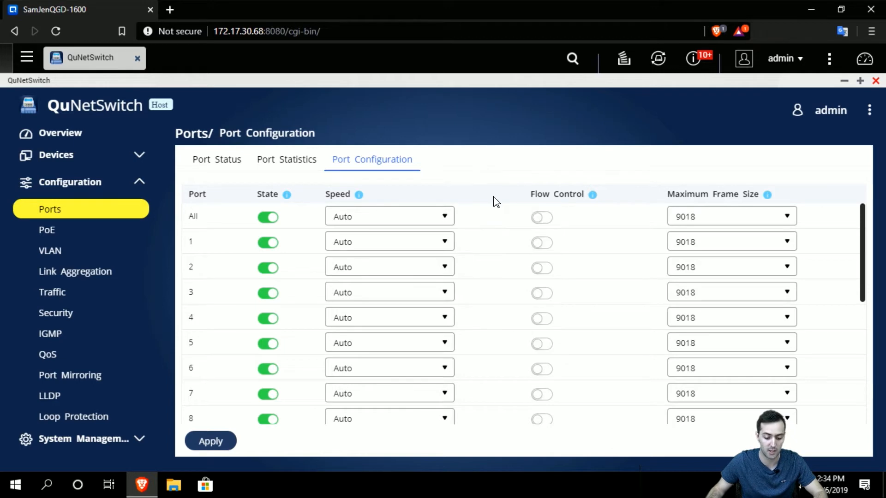
Read the explanations of Flow Control and Maximum Frame Size in the port configuration.
click(595, 196)
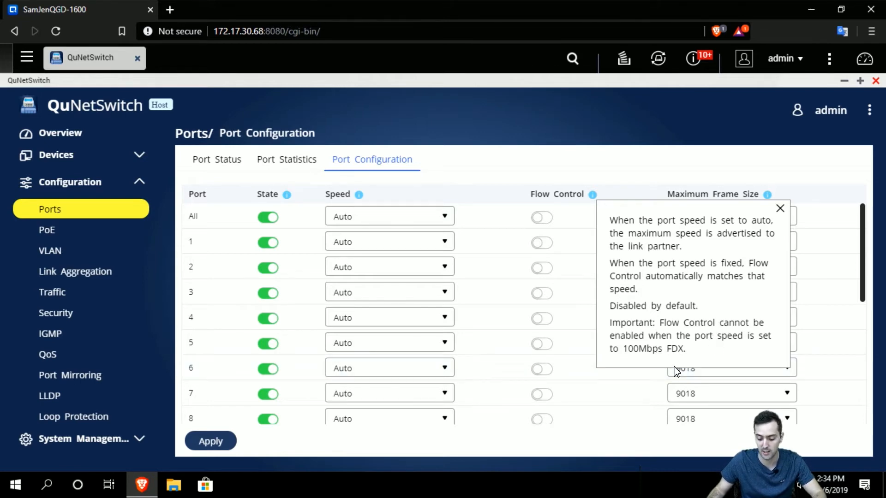
click(583, 179)
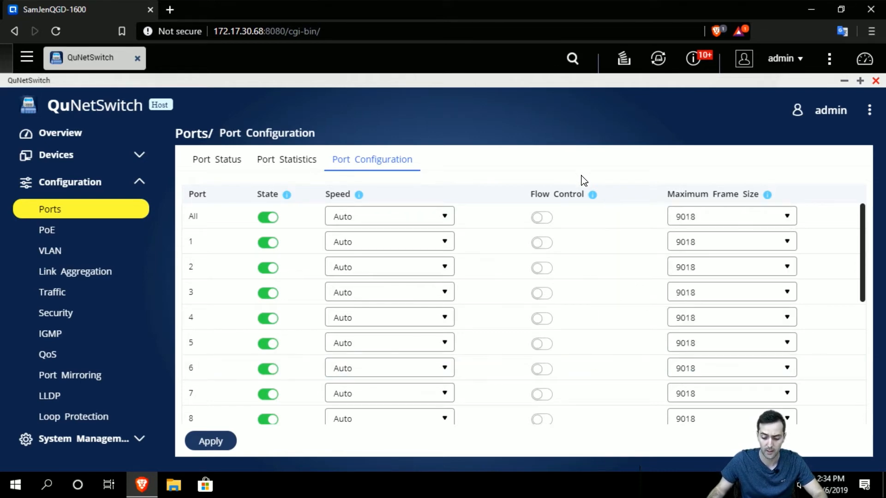
click(768, 196)
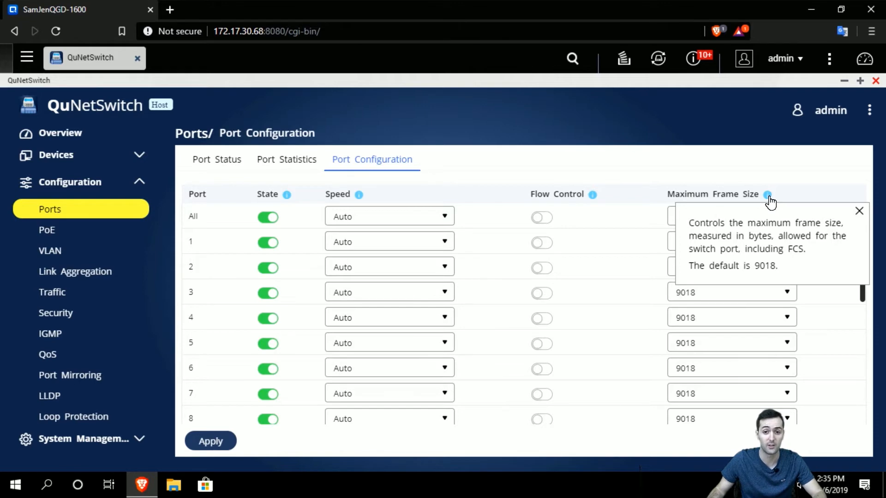
click(775, 174)
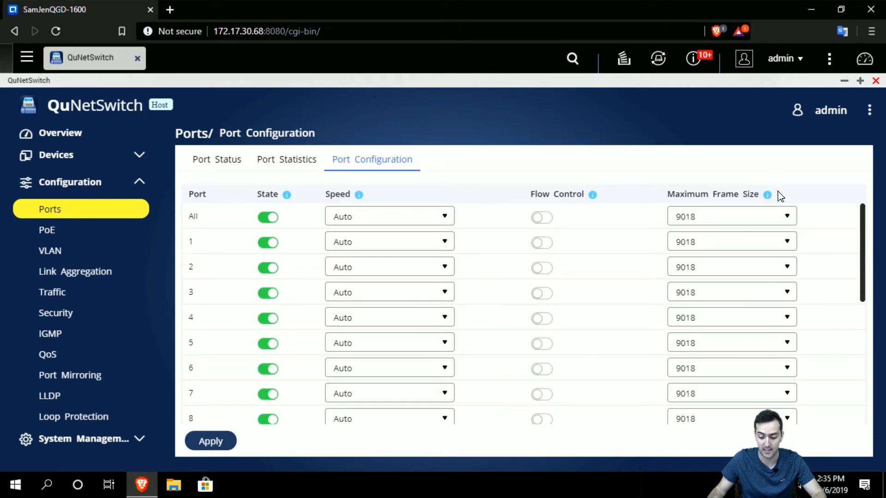
Check the available maximum frame sizes for port 1 without choosing another one.
click(793, 245)
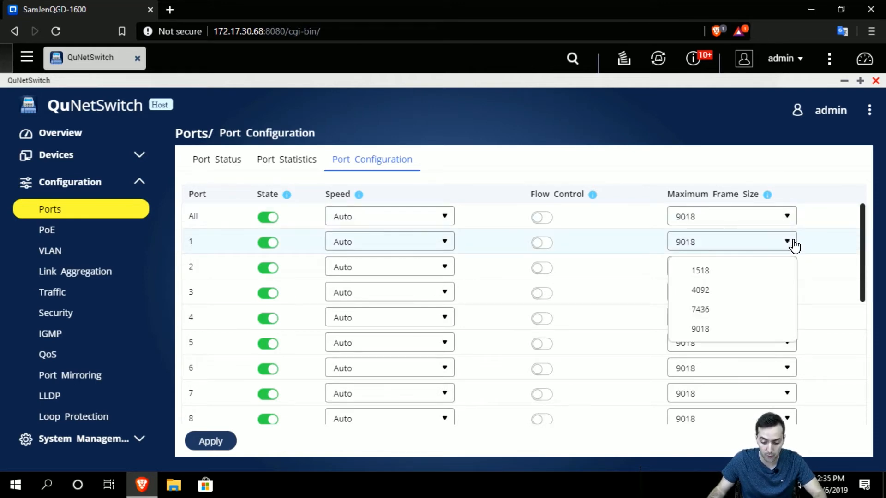
click(803, 246)
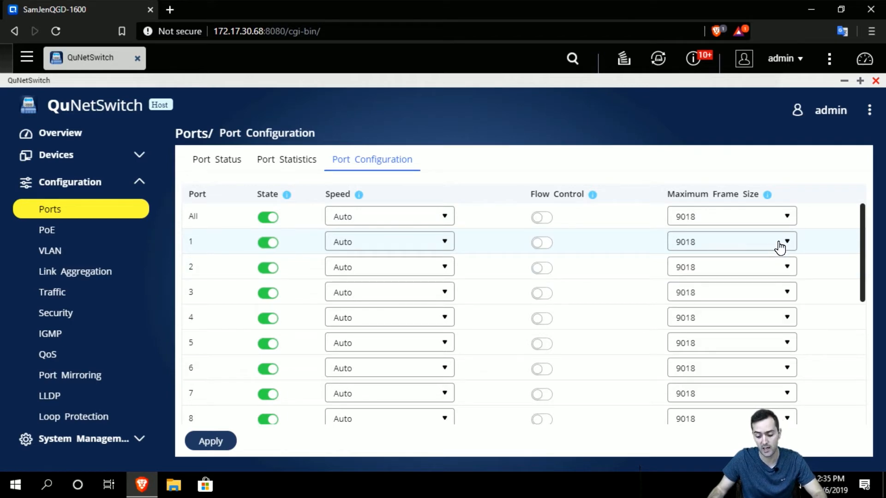
click(786, 245)
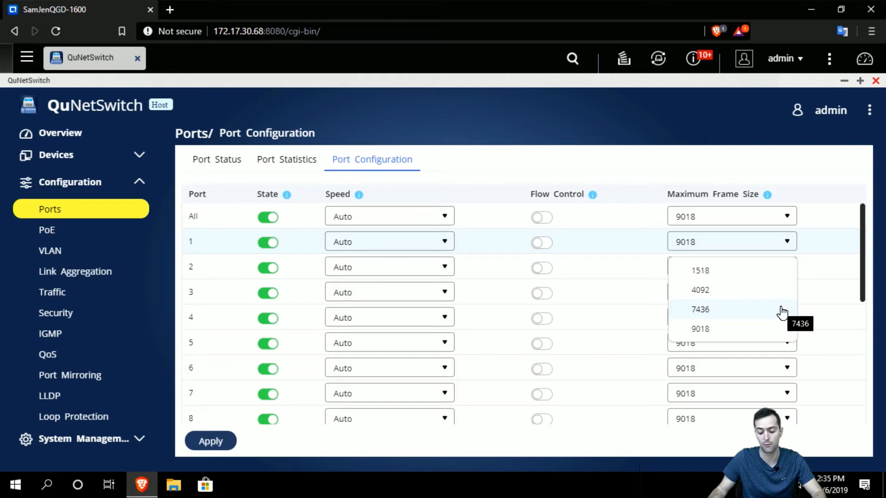
click(786, 173)
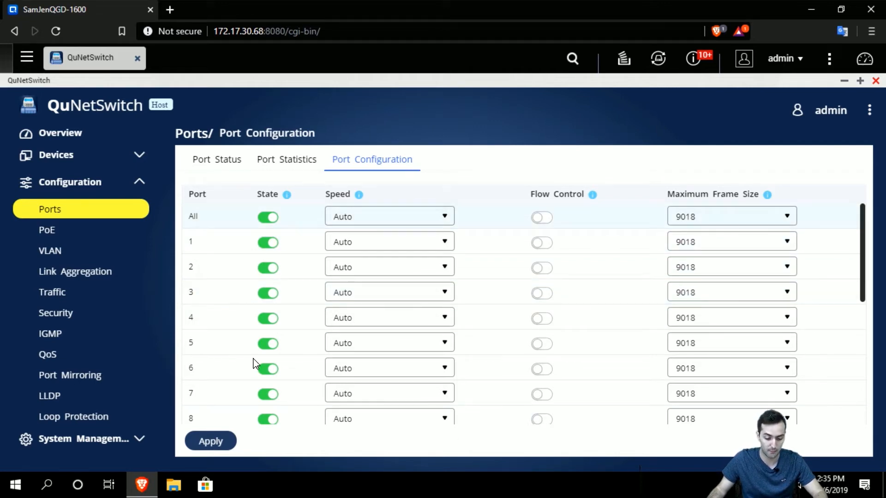
Leave the port configuration without saving and open the PoE power consumption page.
click(203, 158)
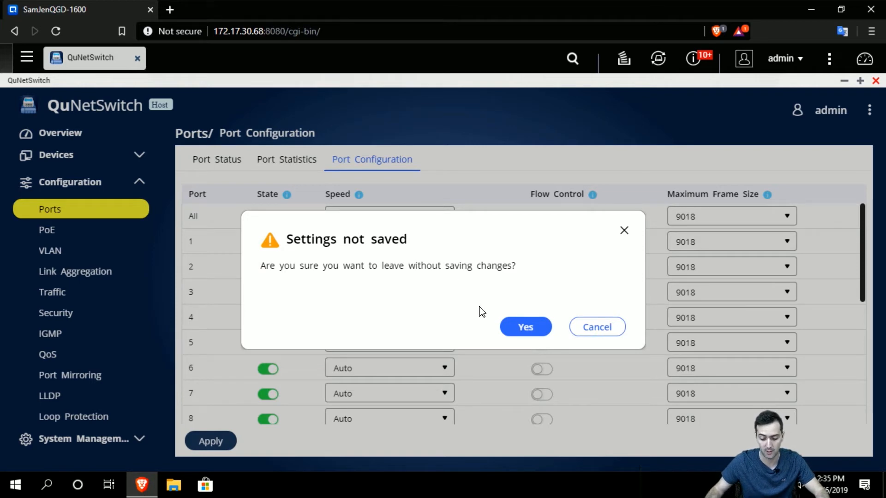
click(534, 332)
click(89, 235)
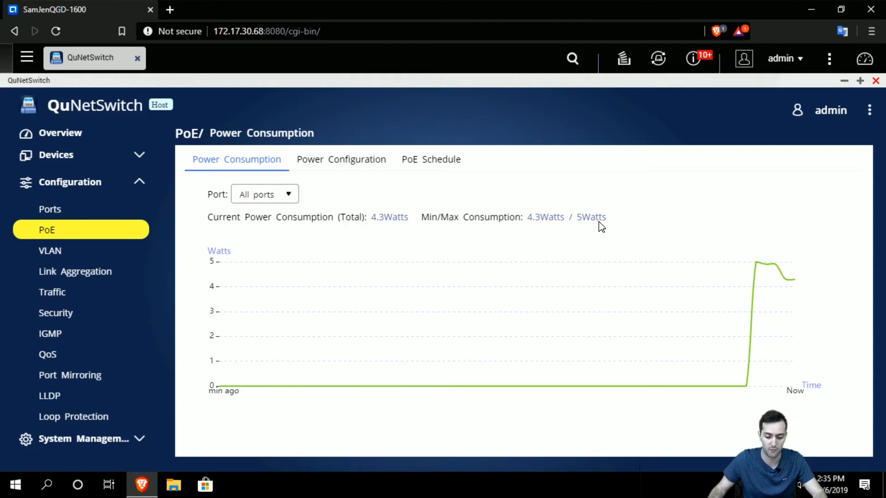
Review the PoE power consumption graph for port 2 and for all ports together.
click(290, 195)
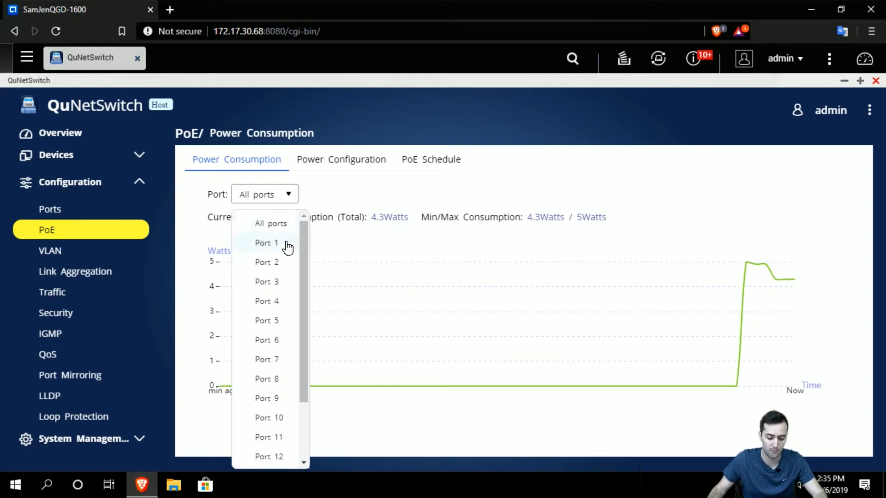
click(268, 262)
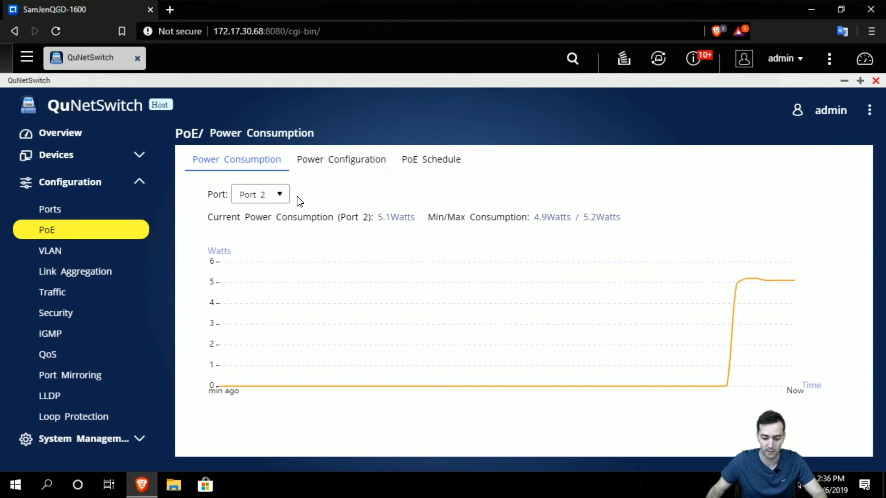
click(272, 197)
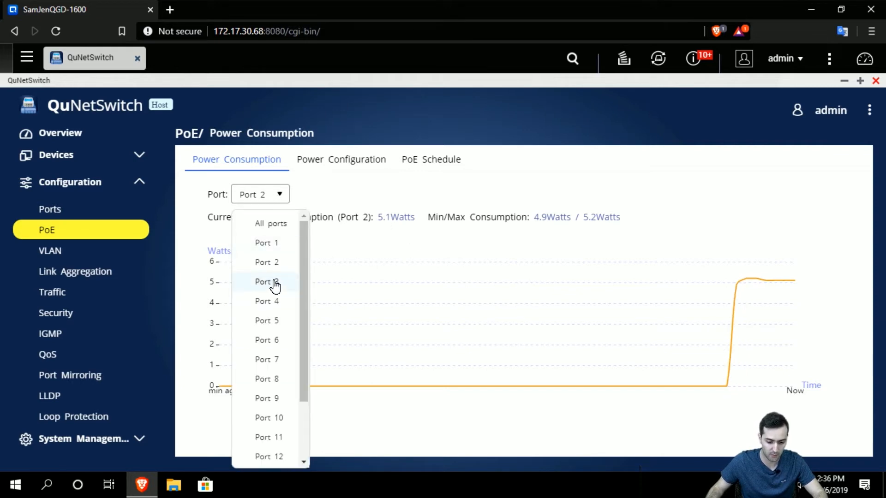
click(278, 225)
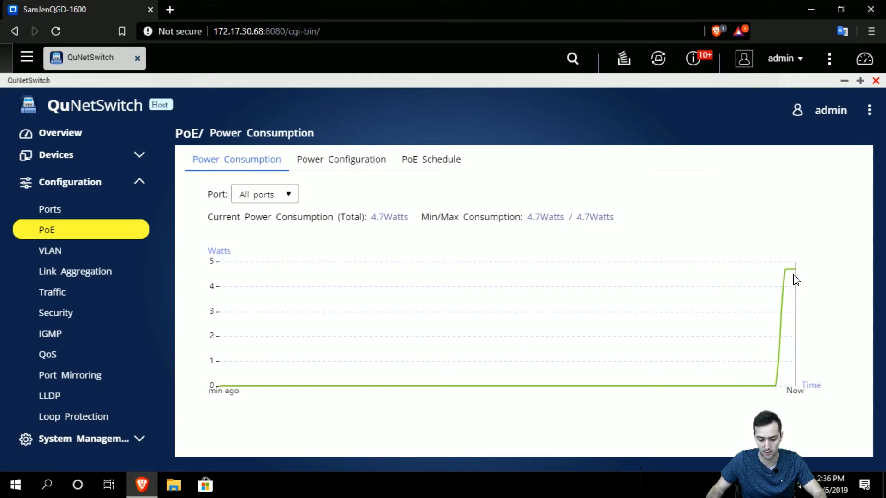
mouse_move(793, 275)
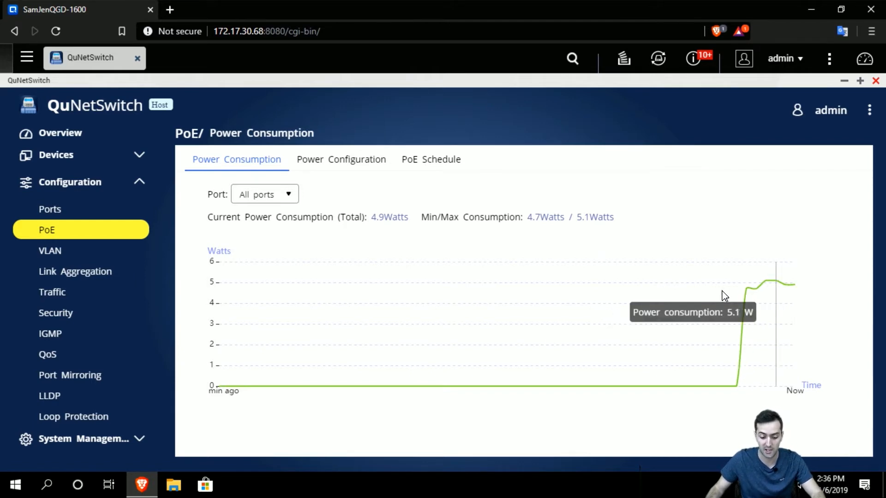
Open the PoE power configuration and read the explanation of the reserved power rule.
click(334, 163)
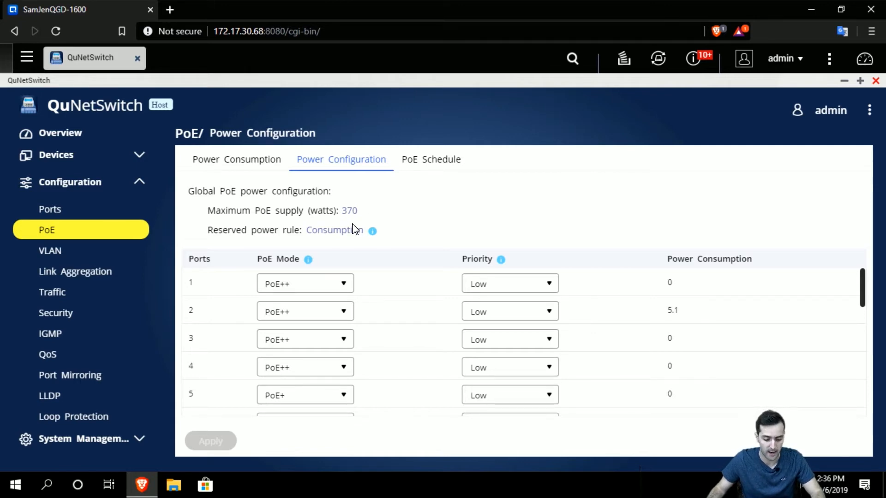
click(372, 233)
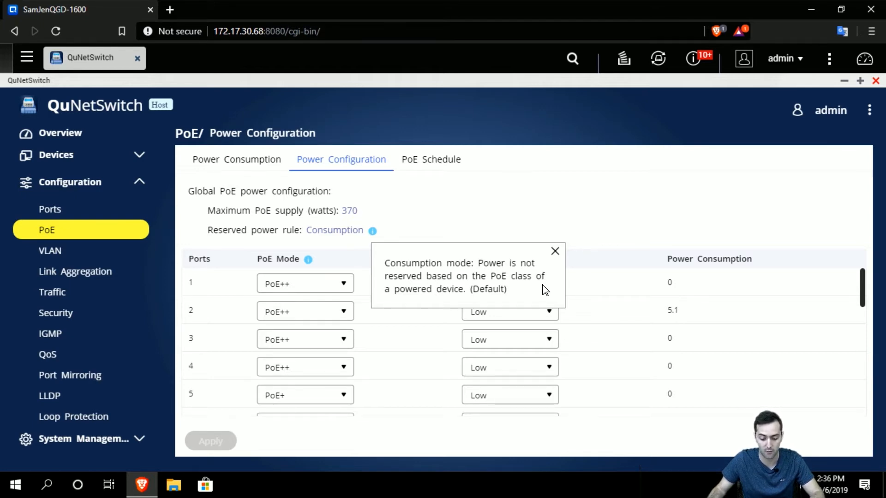
click(459, 225)
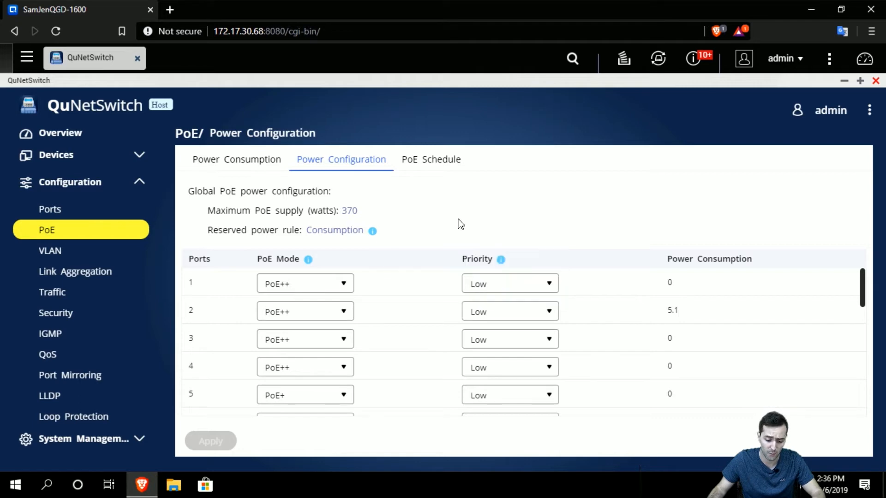
scroll(406, 317, down, 1)
scroll(407, 317, up, 1)
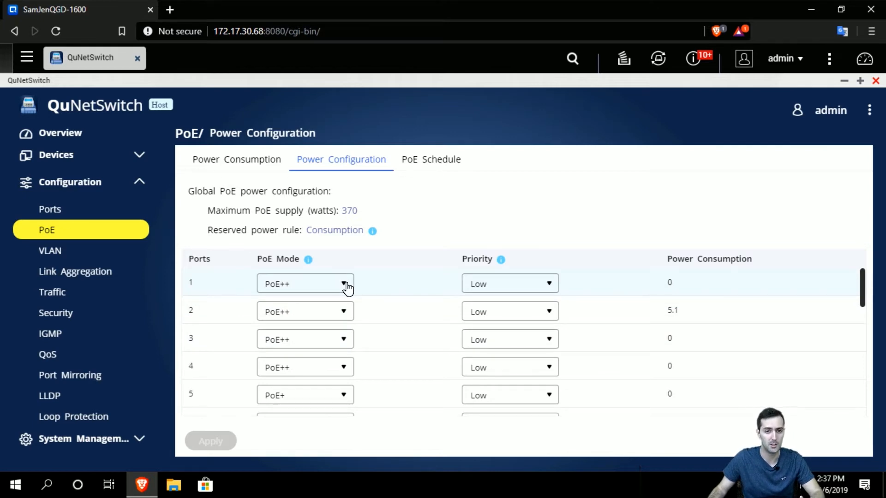
Read the PoE Mode explanation and check the PoE modes available for port 1.
click(308, 260)
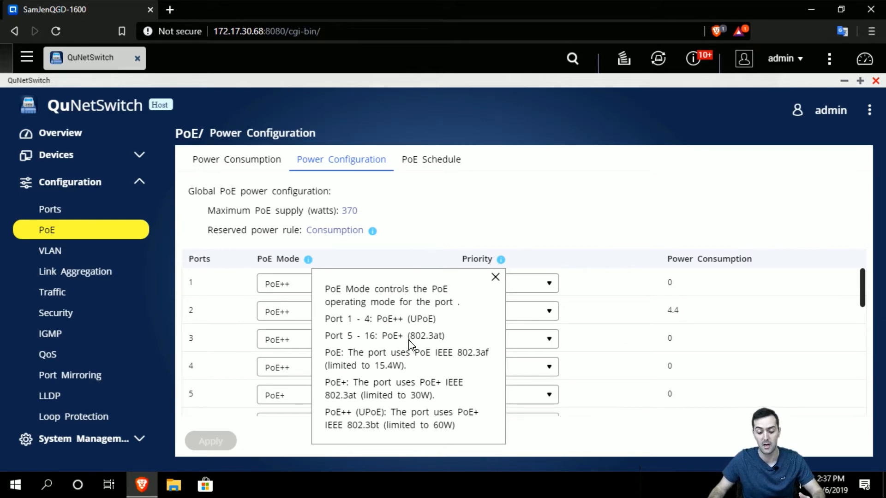
click(395, 252)
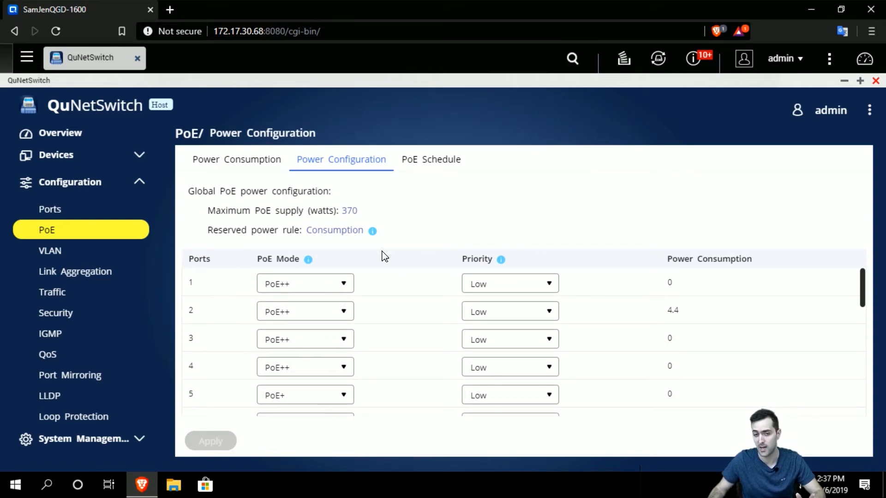
click(346, 298)
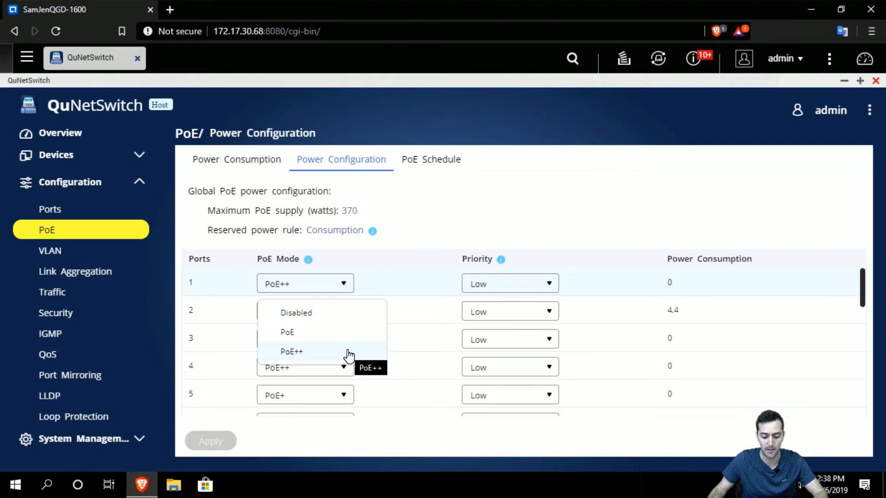
Read the explanation of PoE port Priority and check the priority levels offered for port 1.
click(502, 262)
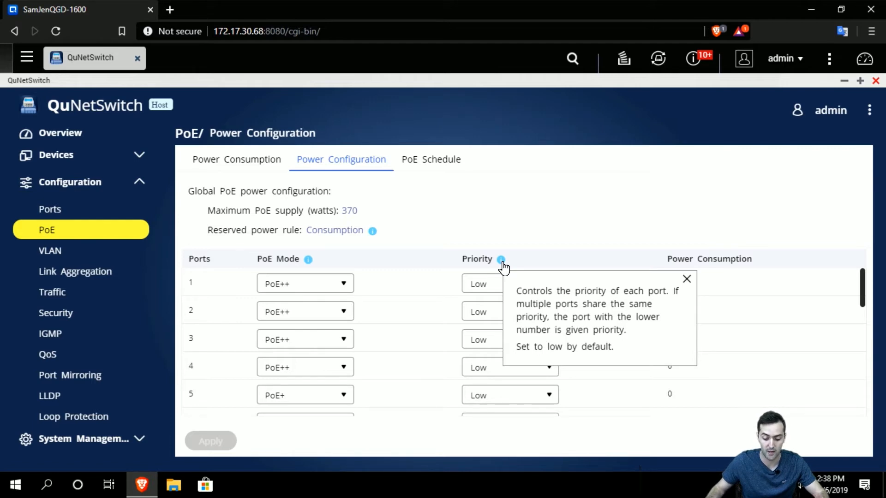
click(551, 290)
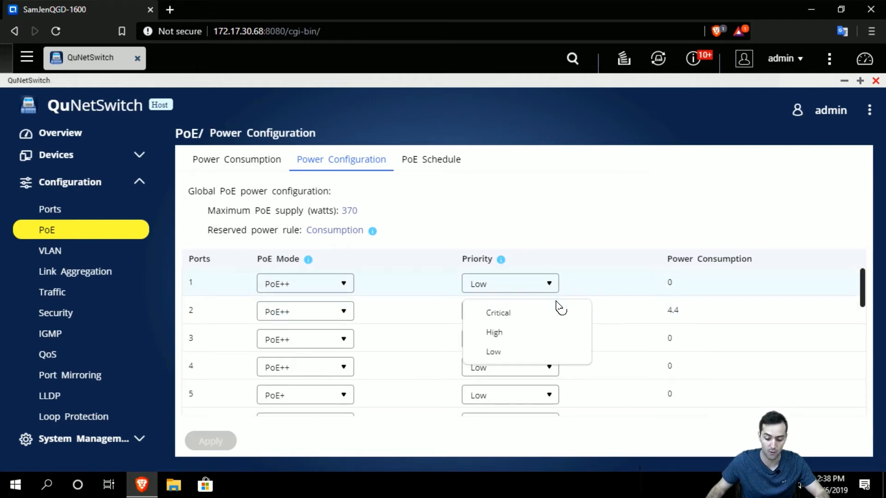
click(501, 260)
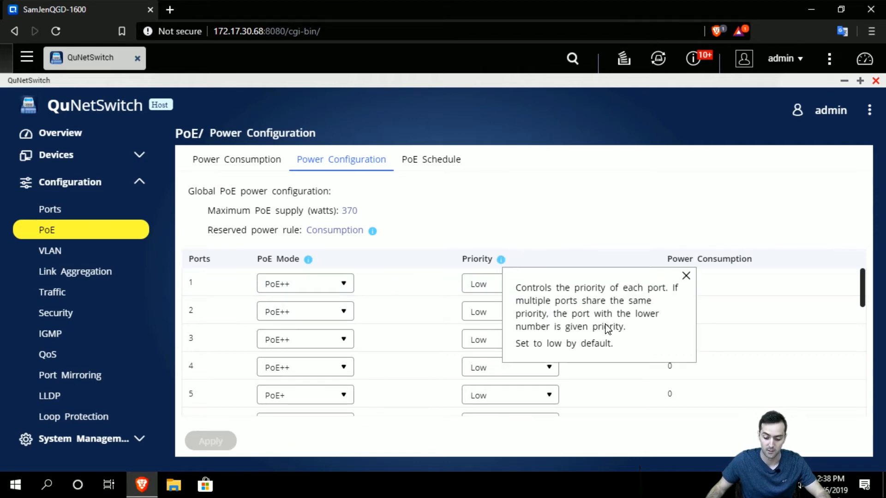
click(550, 203)
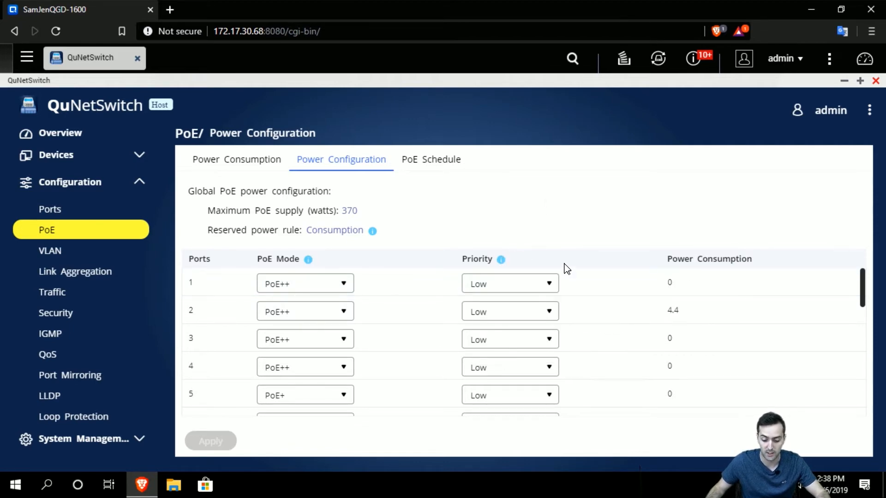
click(501, 262)
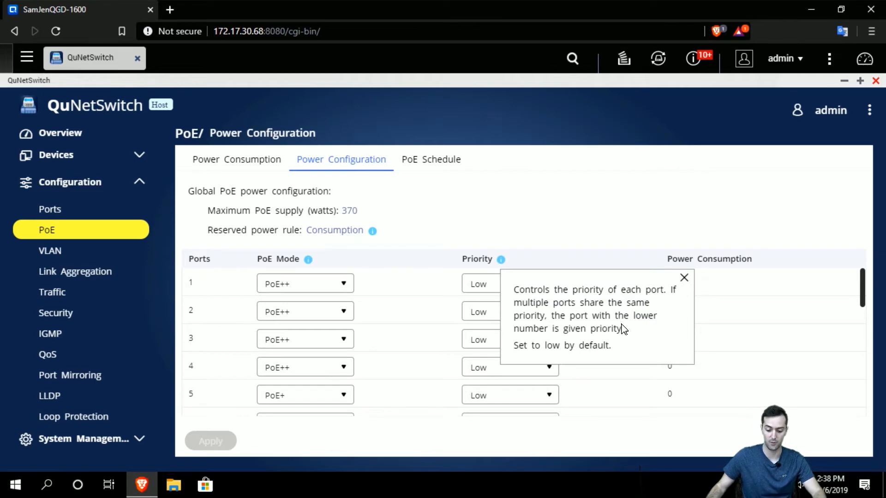
click(578, 254)
Go over port 1's Critical, High and Low priority options again, keeping Low.
scroll(600, 323, down, 2)
scroll(594, 316, up, 2)
click(549, 284)
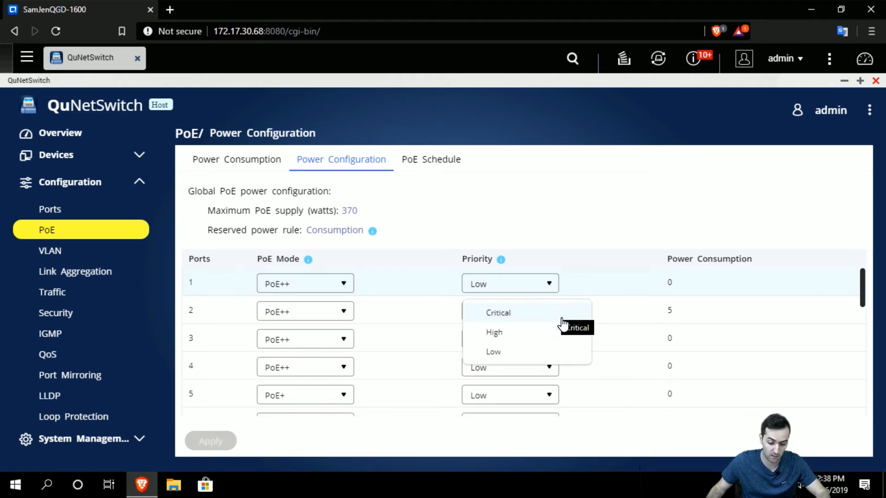
click(564, 333)
click(544, 284)
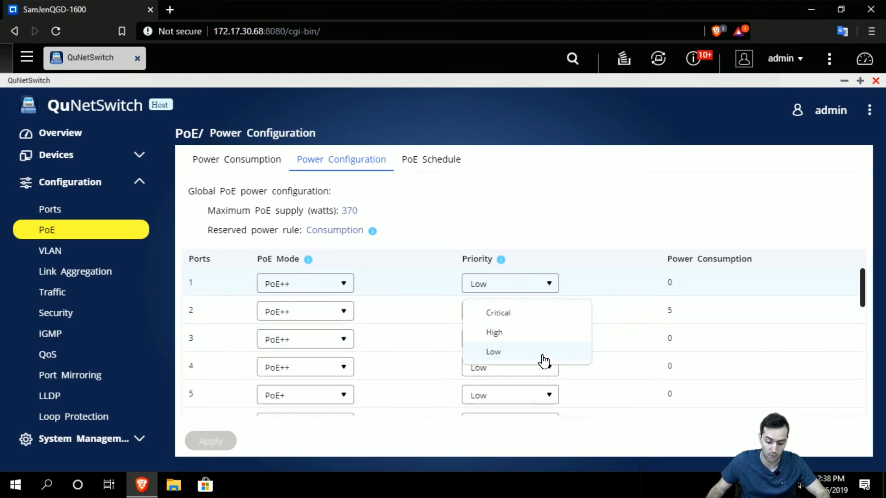
click(668, 285)
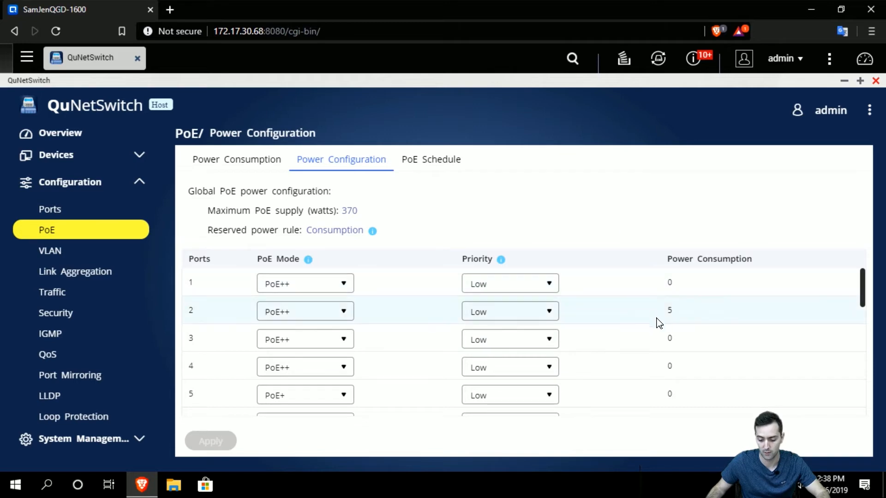
Look through the PoE modes and priorities of the further ports and open the PoE schedule.
scroll(577, 306, down, 6)
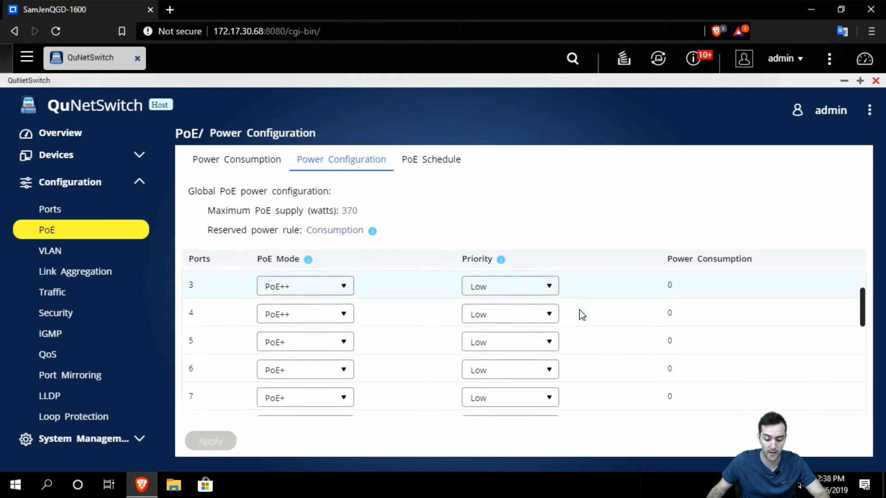
scroll(581, 314, up, 1)
scroll(582, 318, up, 5)
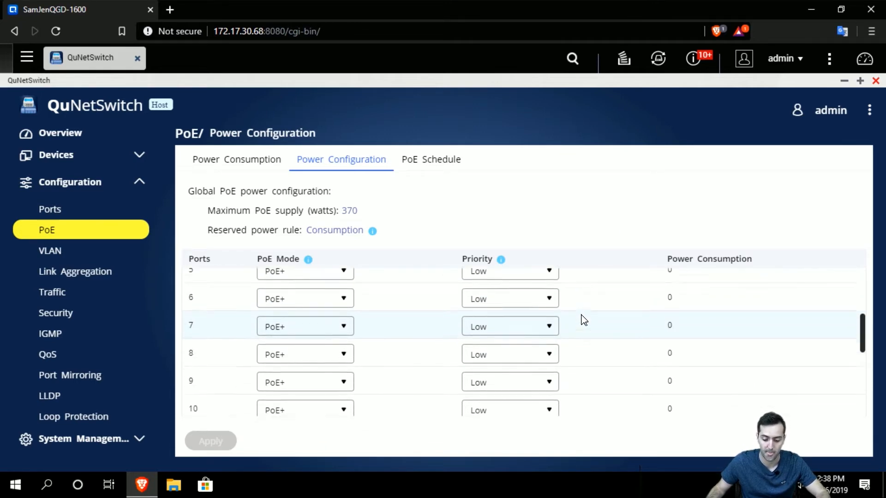
click(459, 167)
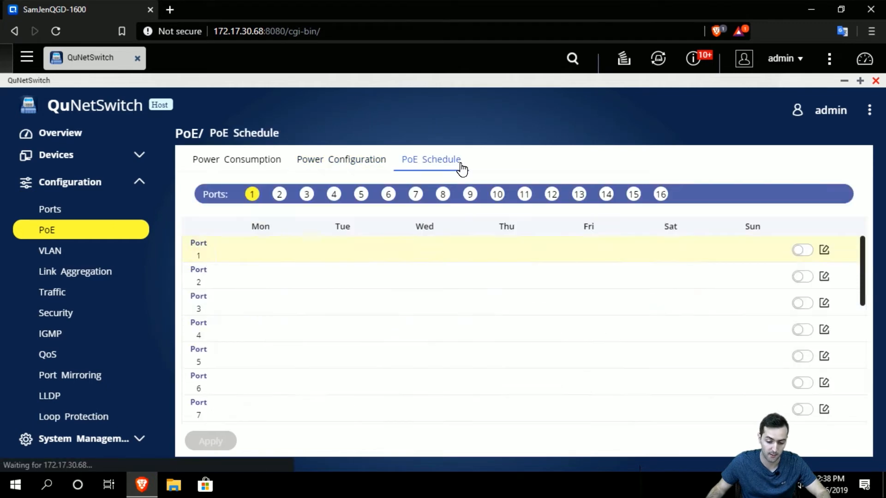
Try port 1's priority options again in the PoE power configuration, then return to the PoE schedule without saving.
click(392, 166)
click(537, 290)
click(549, 331)
click(534, 290)
click(540, 352)
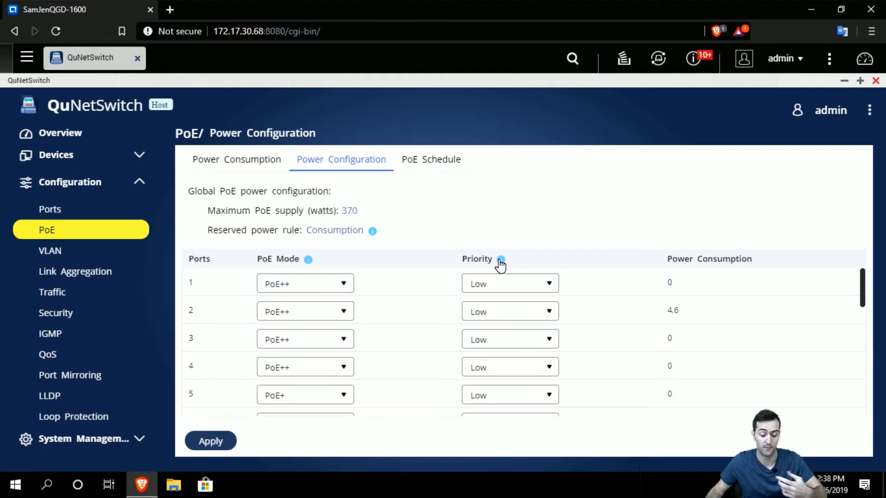
click(456, 170)
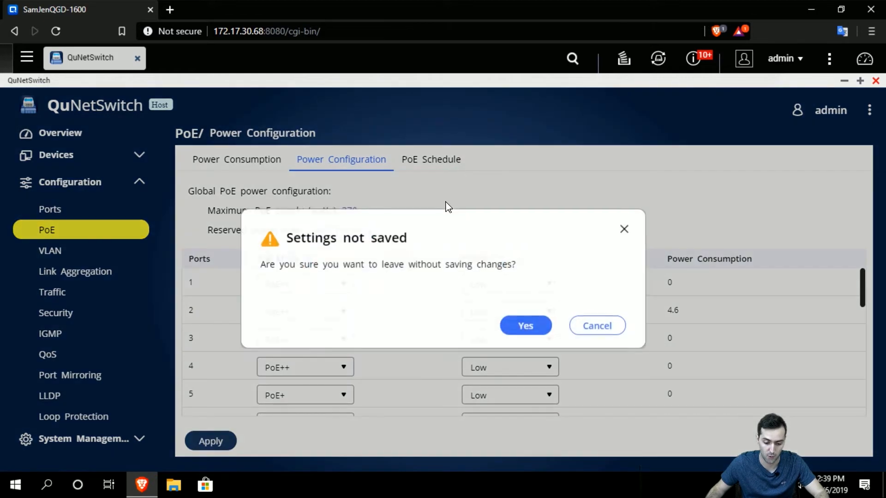
click(524, 324)
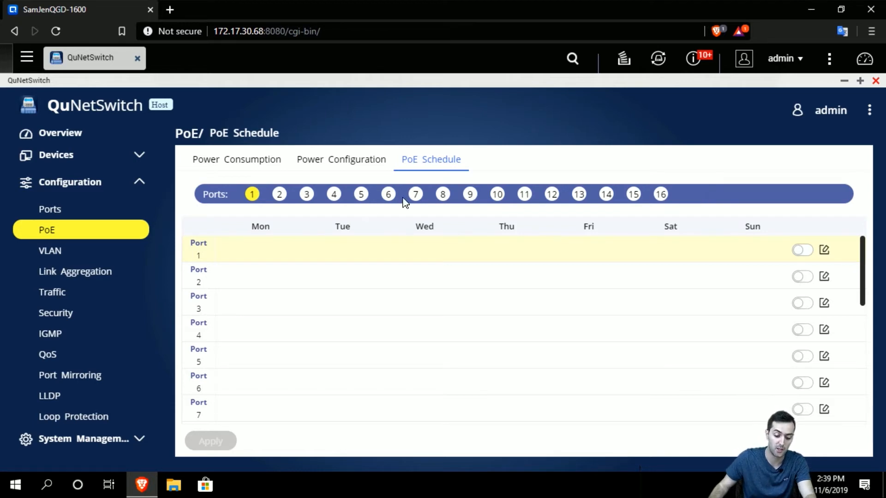
Try a PoE schedule for port 2 that is on during hours 3 and 4 from Tuesday to Thursday, and cancel it.
click(279, 193)
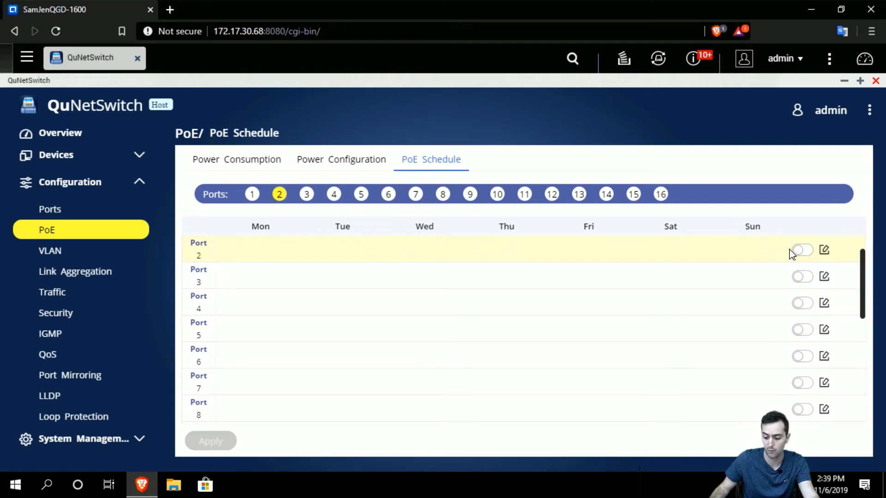
click(826, 252)
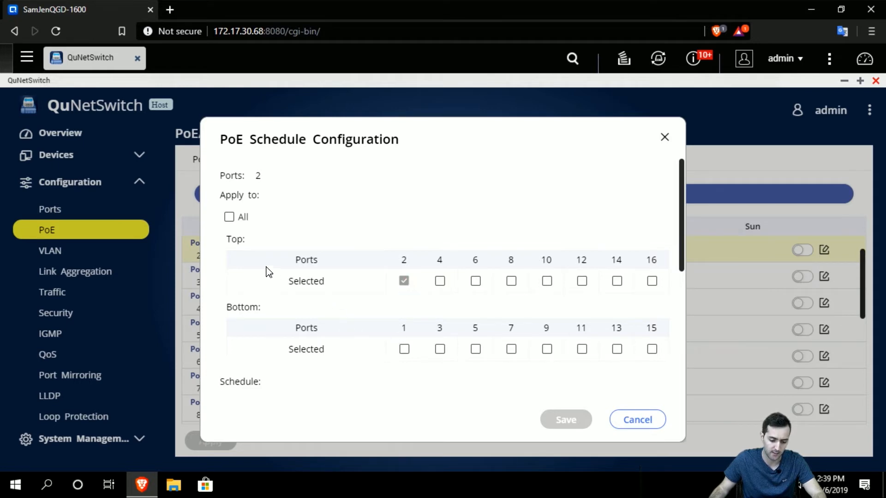
scroll(534, 394, down, 2)
scroll(505, 381, down, 5)
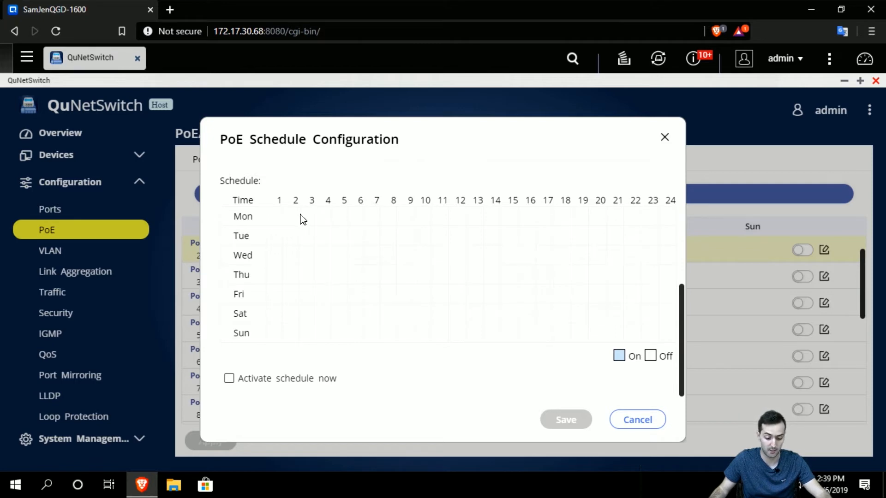
mouse_move(303, 234)
mouse_down()
mouse_move(314, 249)
mouse_move(315, 297)
mouse_move(322, 231)
mouse_move(331, 252)
mouse_up()
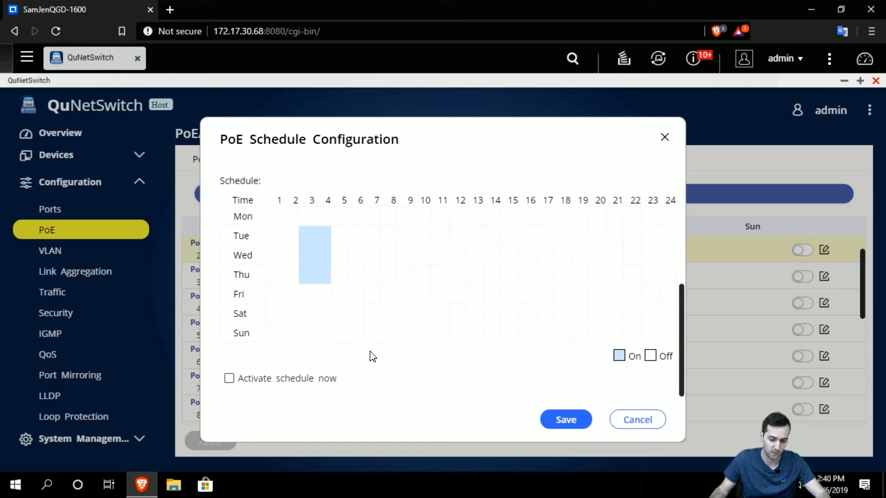
scroll(372, 353, up, 2)
scroll(375, 351, up, 3)
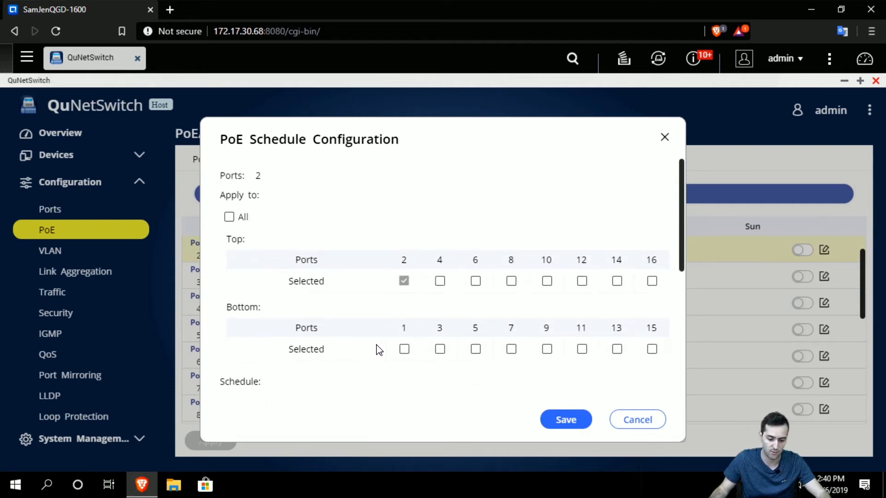
click(653, 426)
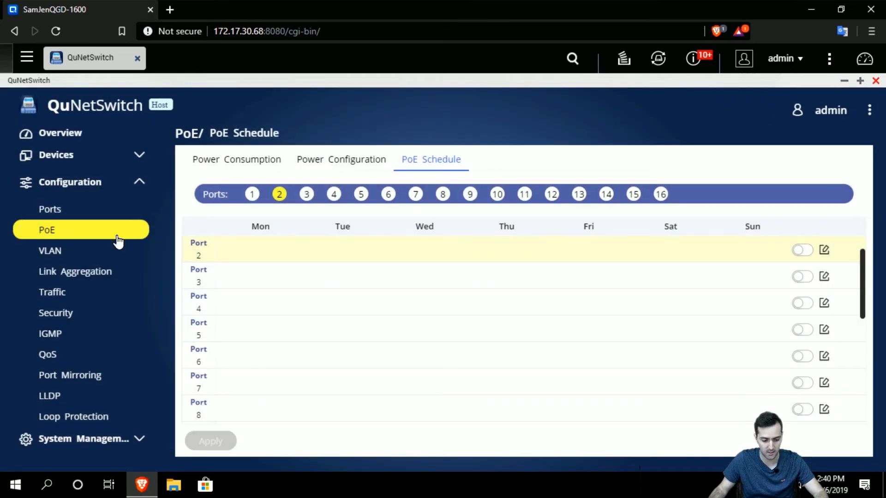
Try adding ports 2, 3 and 8 to VLAN 1 in the VLAN configuration, and cancel the edit.
click(132, 256)
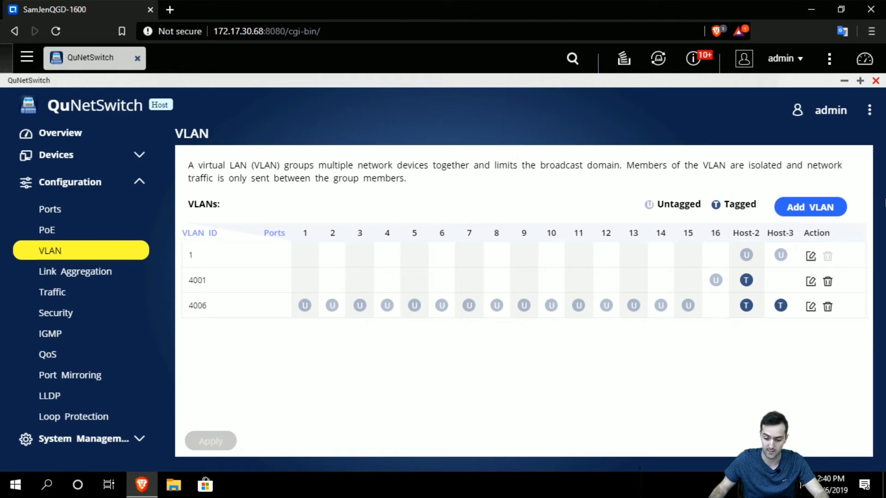
click(811, 257)
drag(386, 149, 459, 214)
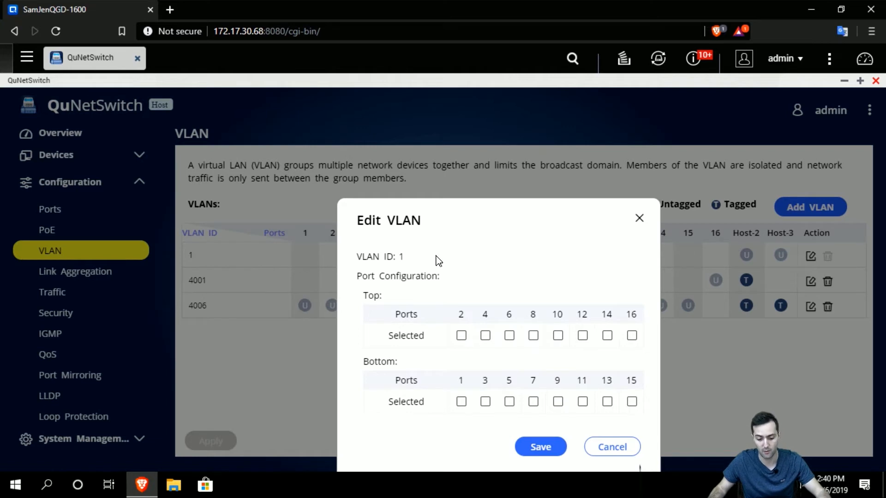
drag(442, 216, 425, 171)
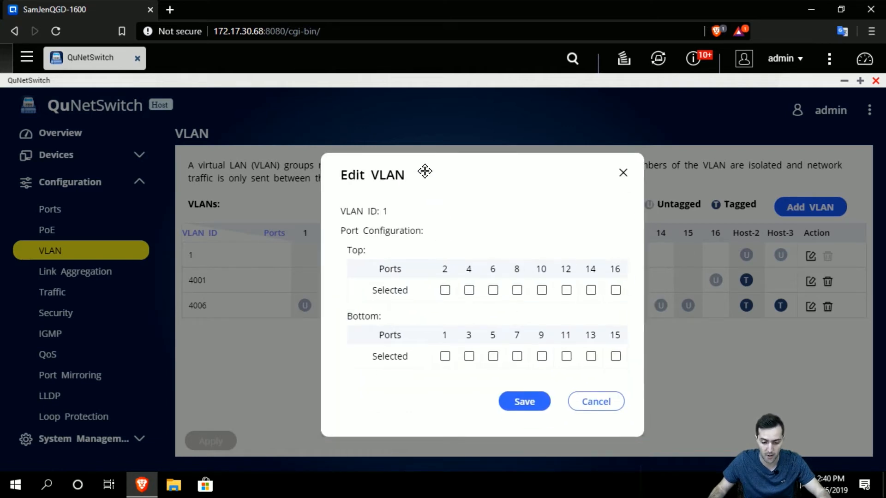
click(446, 291)
click(470, 357)
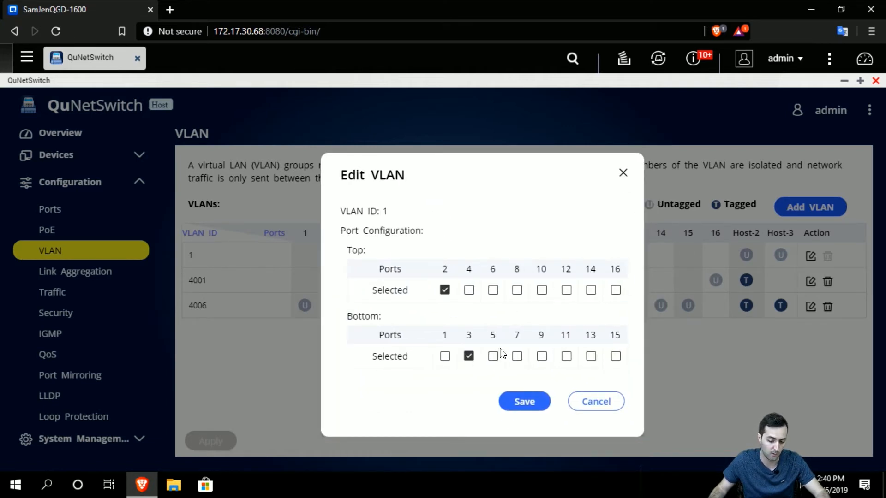
click(517, 290)
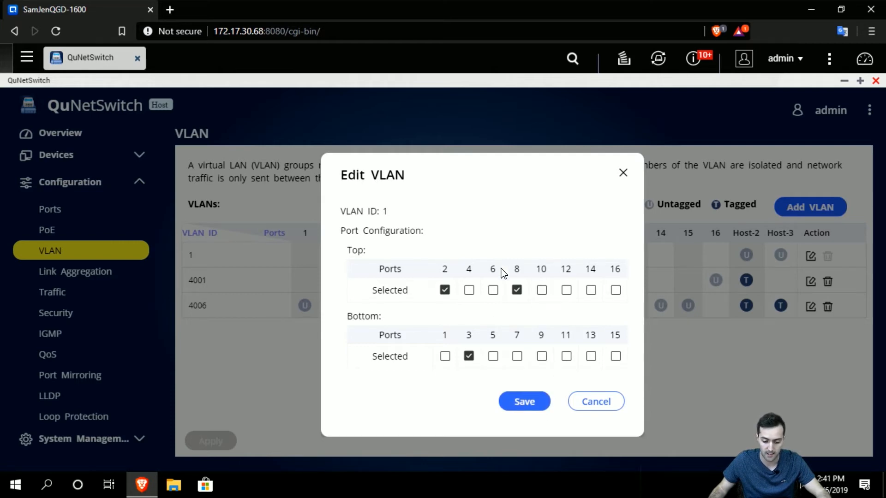
click(590, 409)
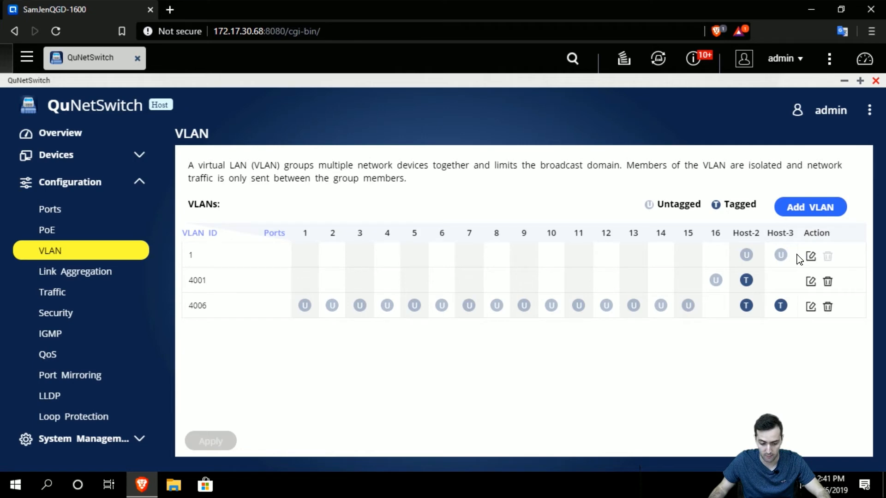
Start a new VLAN with ID 12 and select port 2 as an untagged member.
click(803, 209)
drag(452, 134, 517, 132)
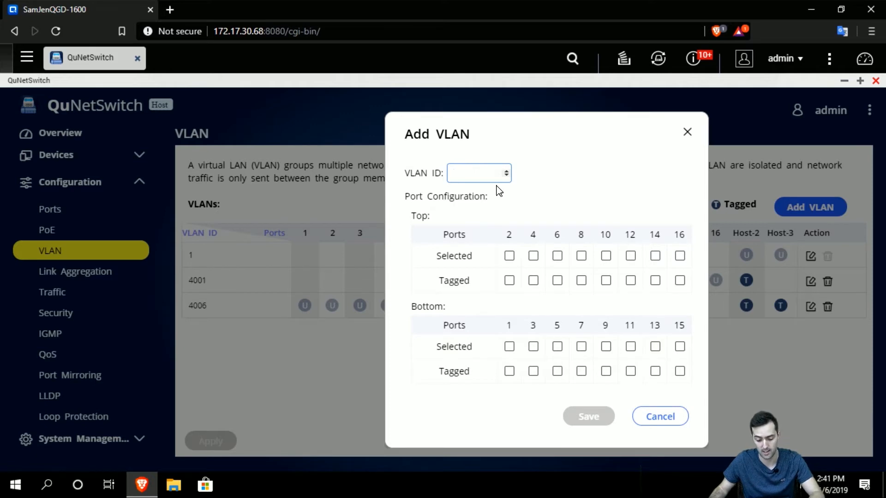
key(BackSpace)
text(12)
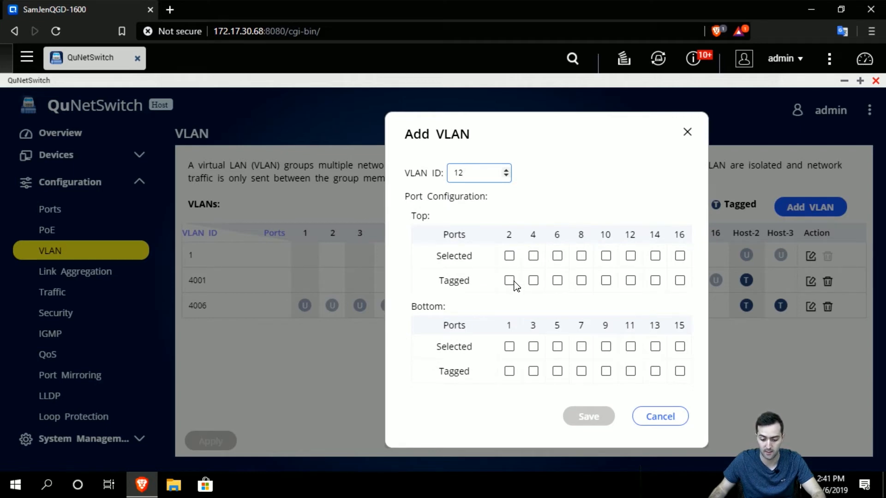
click(510, 257)
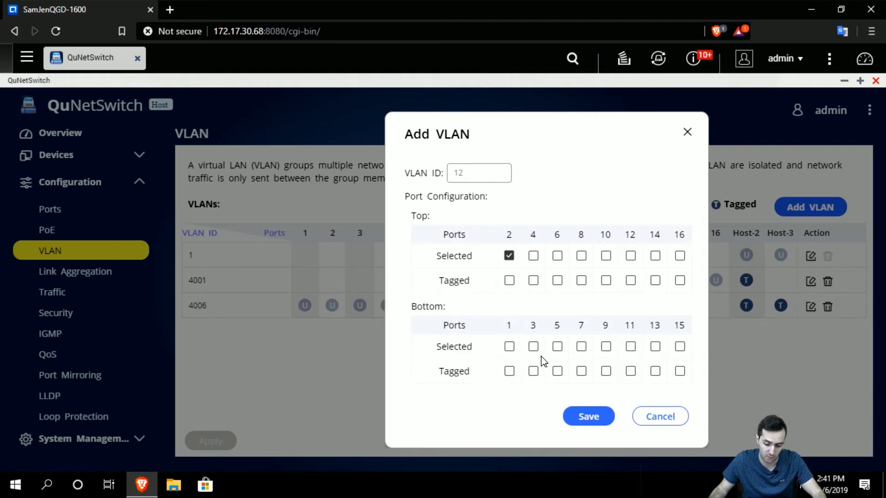
Mark ports 2, 3, 4, 5 and 10 as tagged and ports 7 and 8 as untagged for VLAN 12, and discard the new VLAN.
click(533, 371)
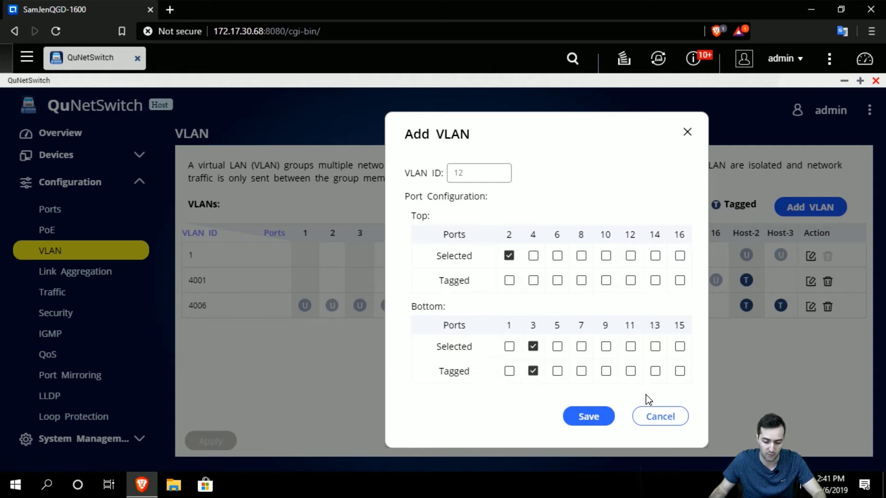
click(581, 346)
click(557, 371)
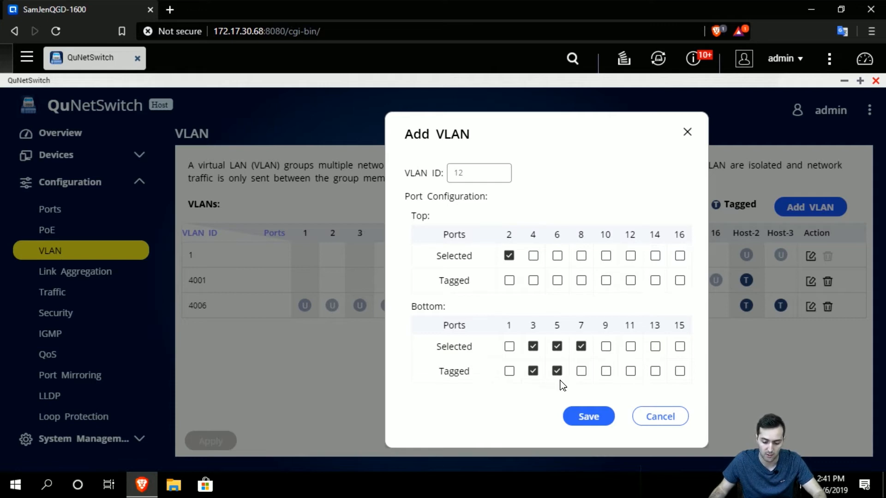
click(509, 280)
click(533, 280)
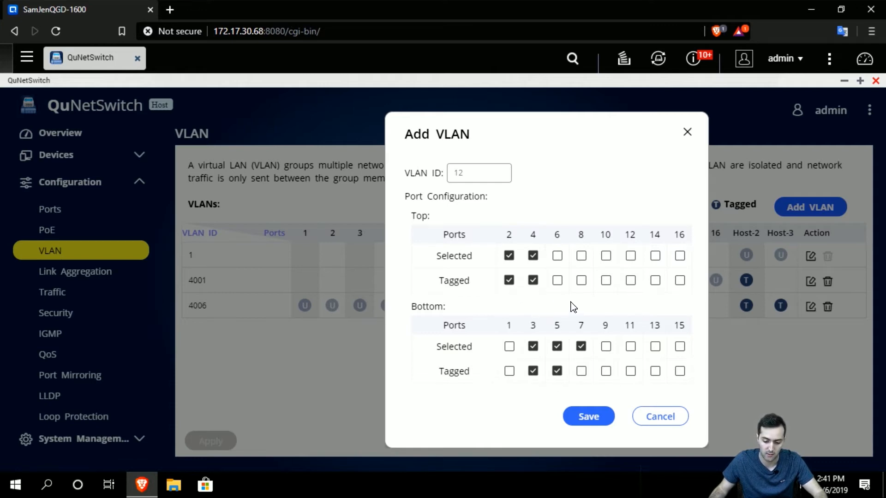
click(582, 257)
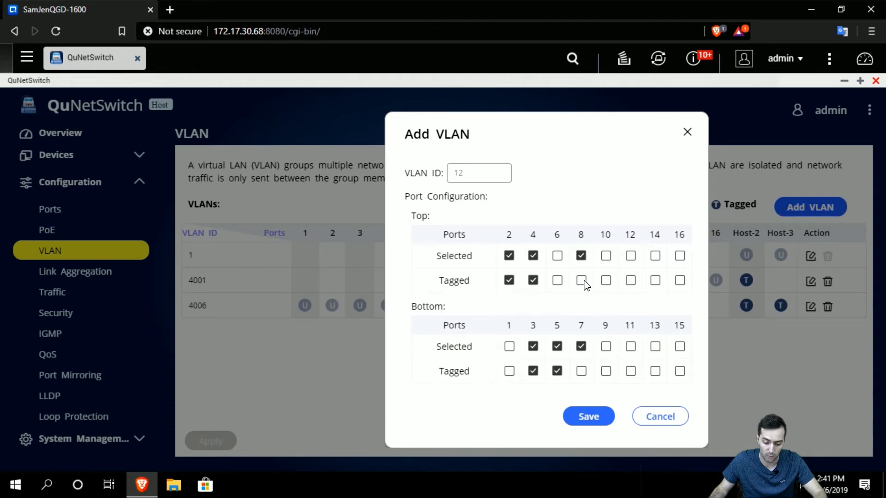
click(606, 281)
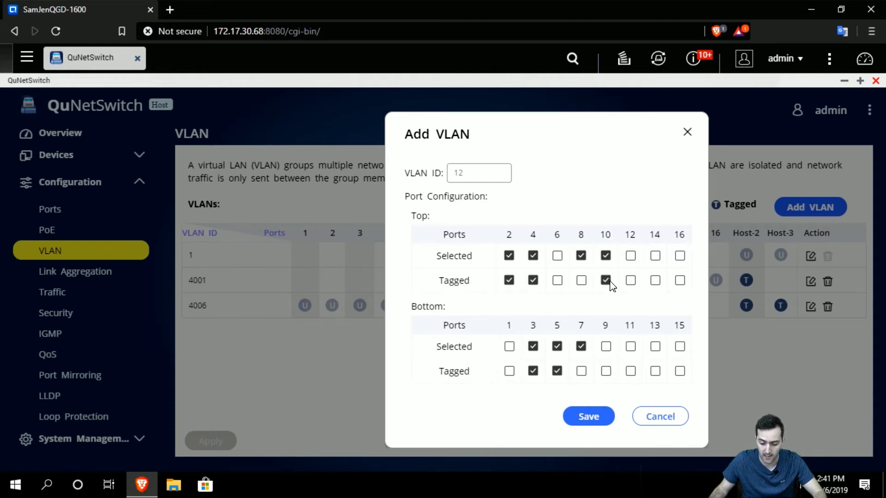
click(656, 422)
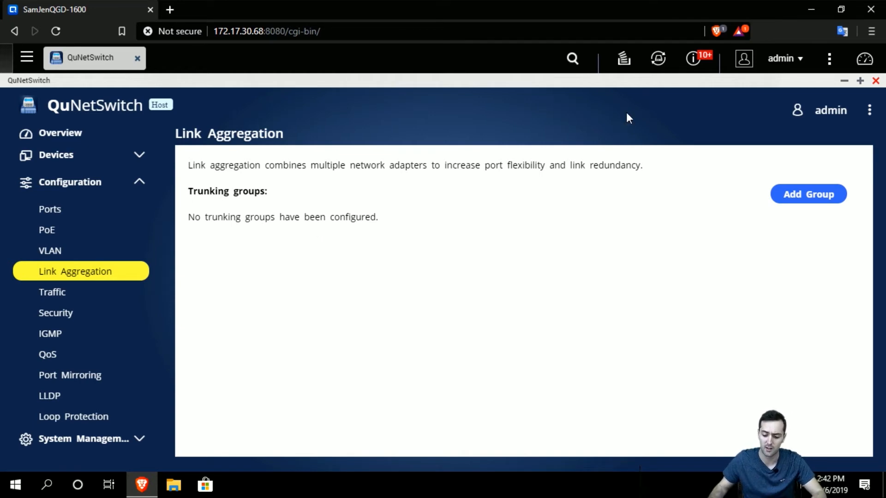
Try a link aggregation group number 5 in LACP mode with ports 2, 3, 9 and 12, and cancel it.
click(821, 198)
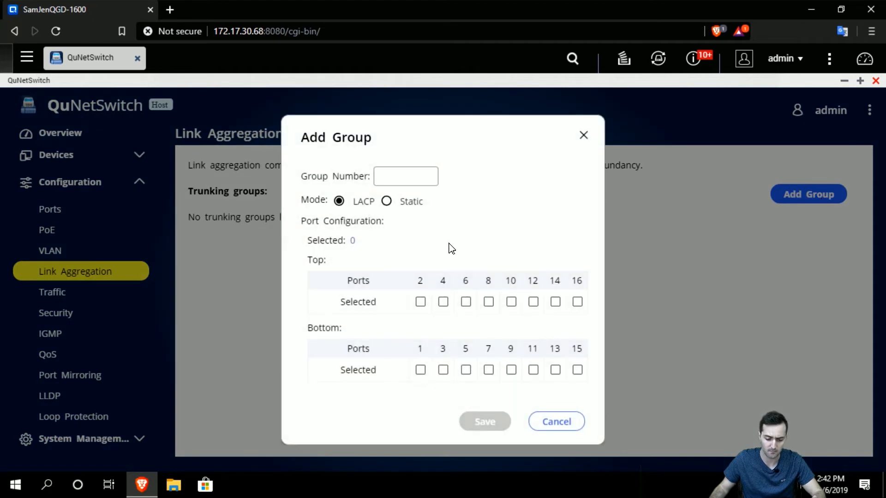
drag(388, 134, 423, 103)
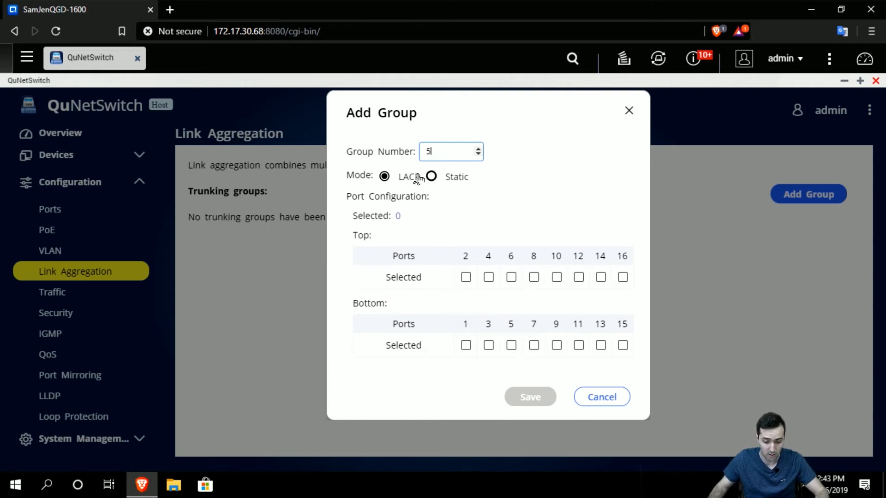
drag(408, 99, 477, 109)
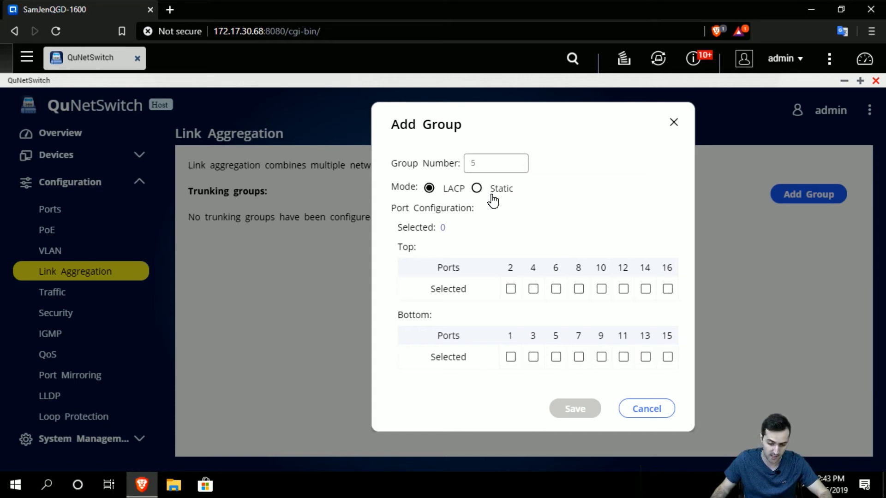
click(512, 290)
click(533, 357)
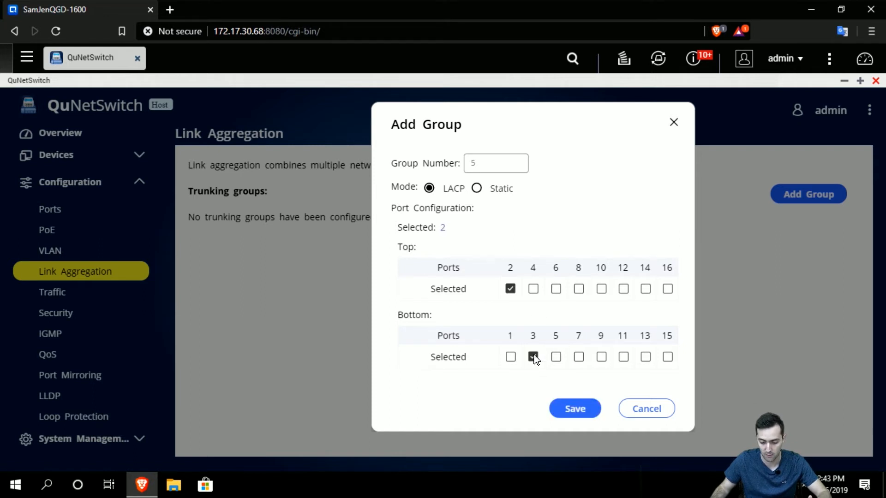
click(601, 357)
click(623, 289)
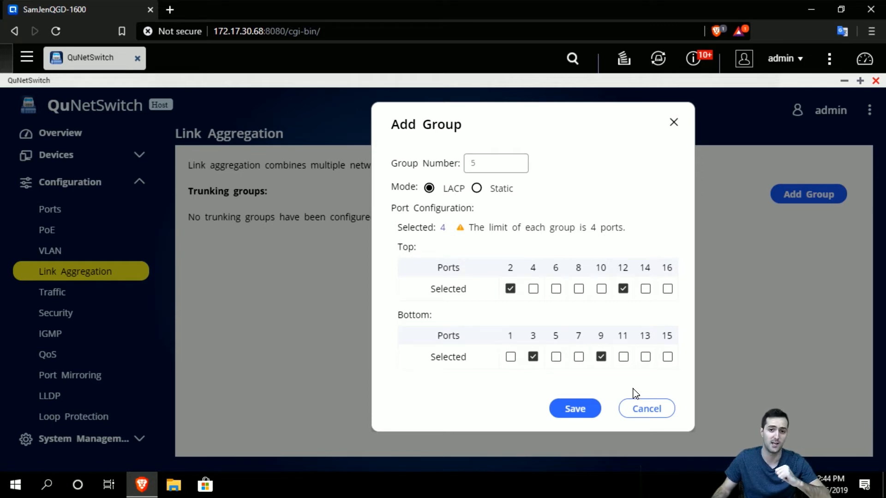
click(661, 407)
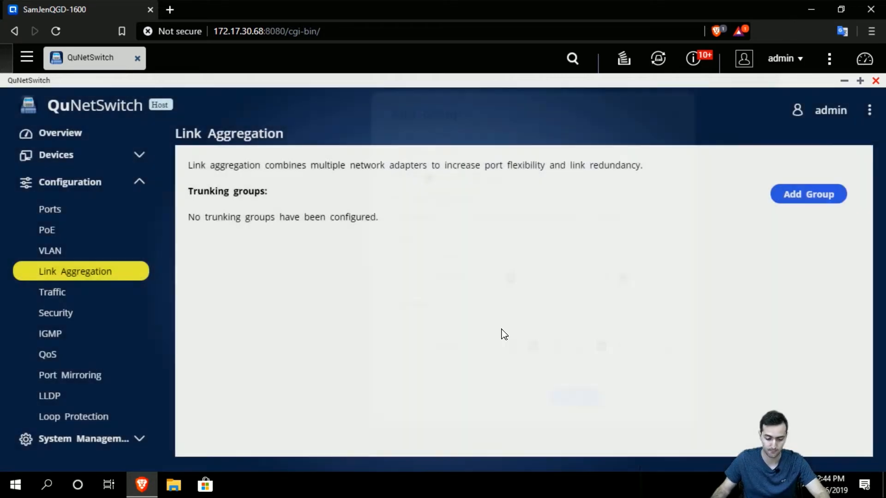
Look over the MAC address table under Traffic, checking the dynamic aging time range and the search filter options.
click(112, 294)
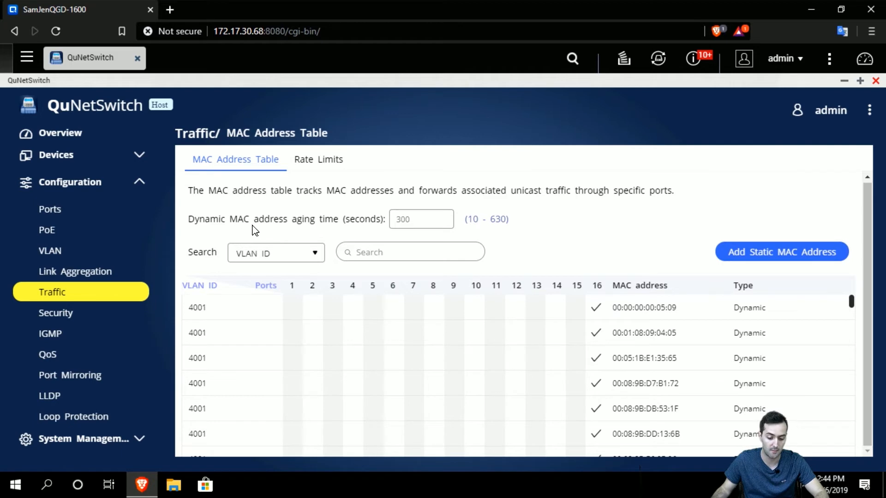
click(418, 224)
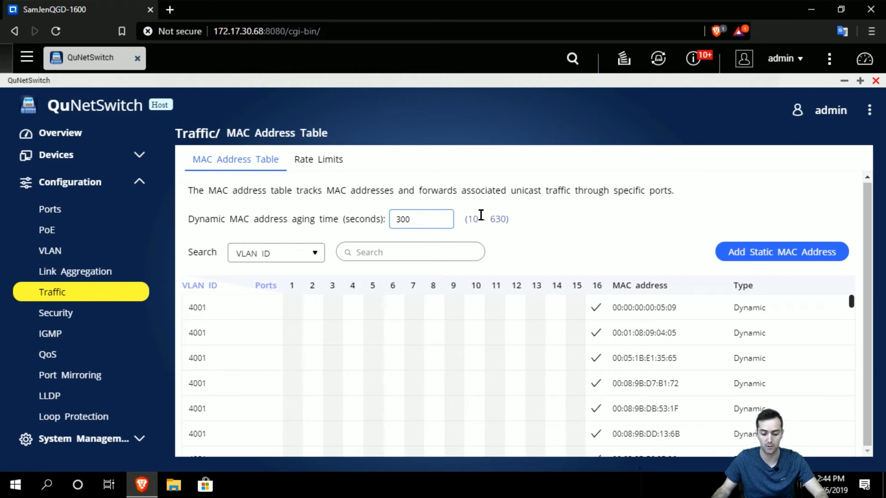
drag(518, 225, 464, 221)
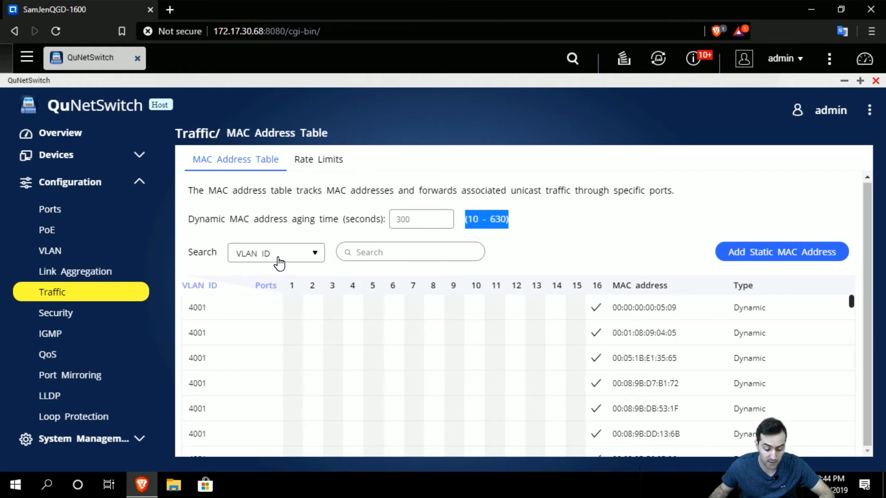
click(306, 258)
click(307, 258)
Check the existing VLAN IDs in the VLAN list and dismiss the blank new-VLAN form.
click(64, 259)
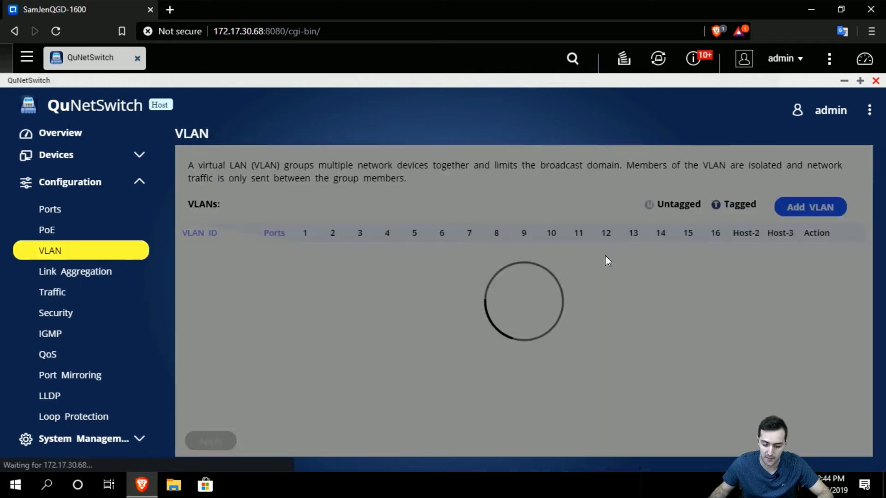
click(810, 209)
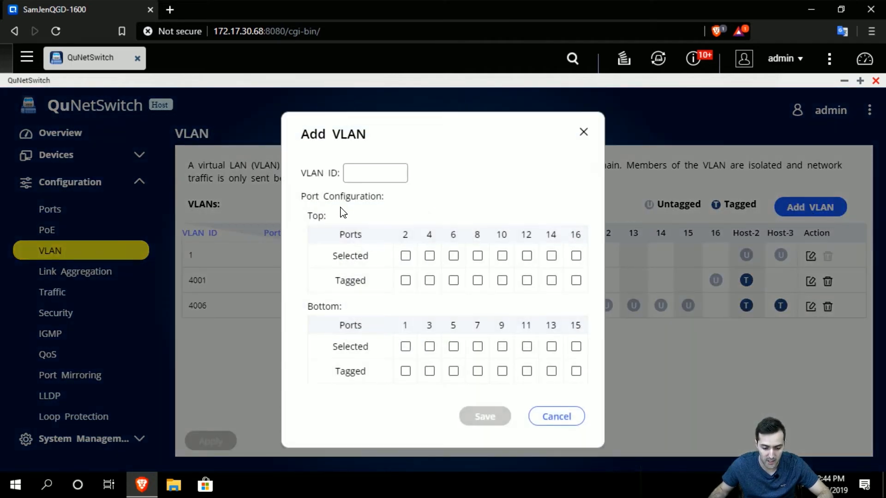
click(582, 133)
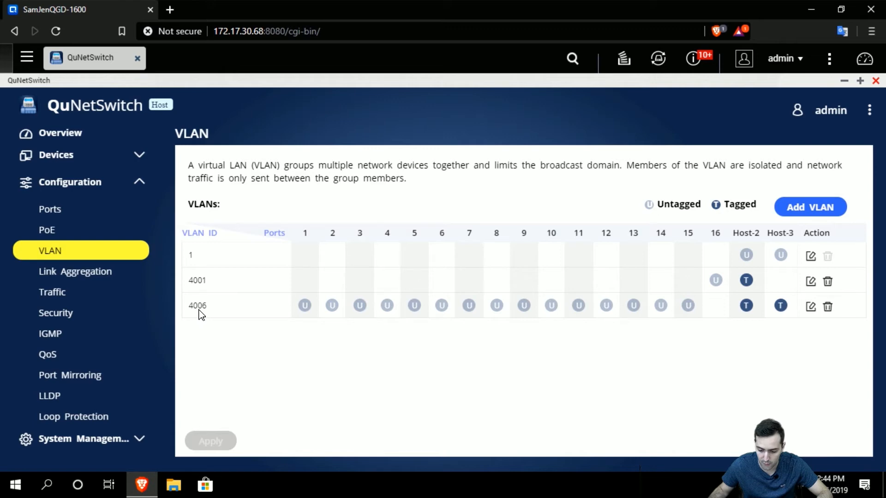
Search the MAC address table under Traffic by VLAN ID for 4006.
click(101, 304)
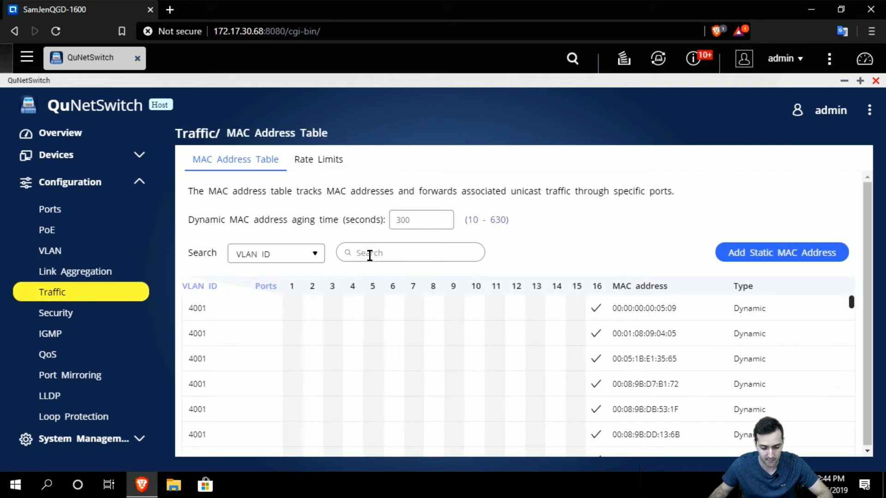
click(371, 256)
text(4)
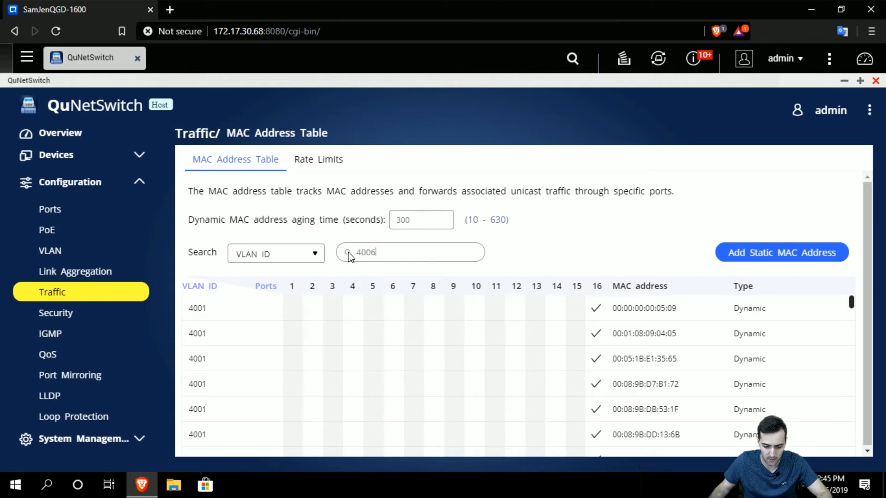
text(006)
key(Return)
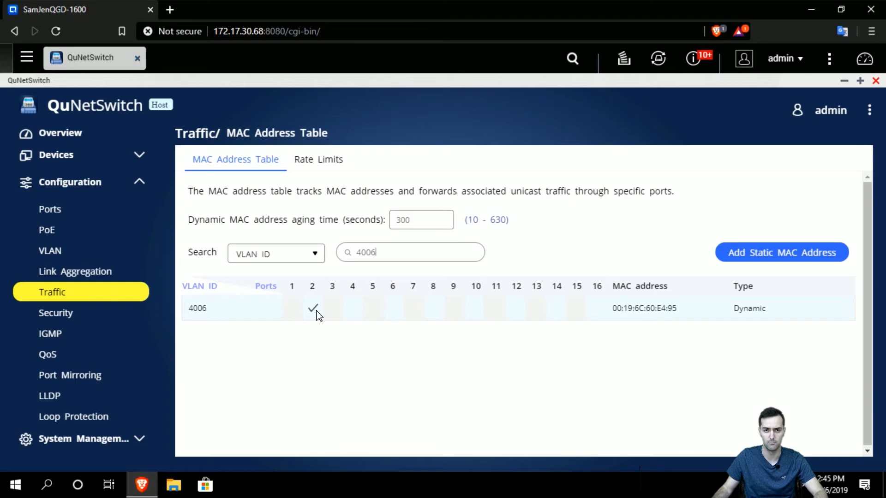
double_click(371, 254)
click(617, 339)
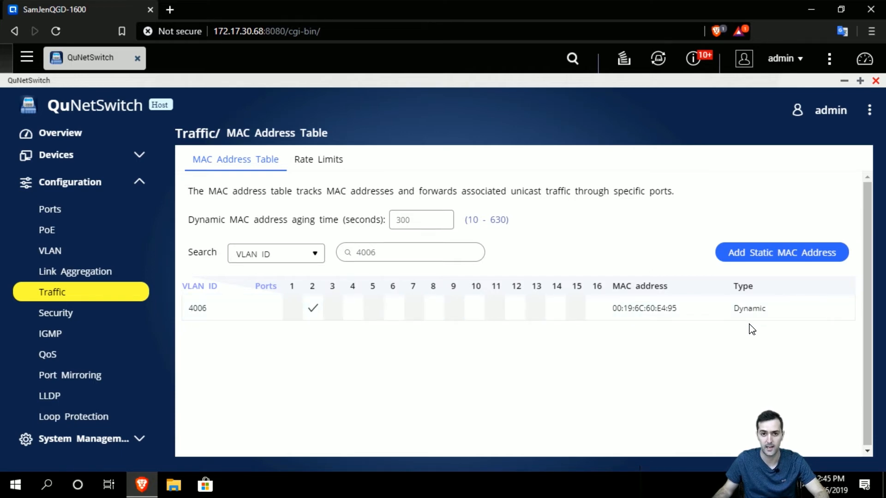
Clear the VLAN ID search and browse the full MAC address table.
double_click(400, 258)
key(BackSpace)
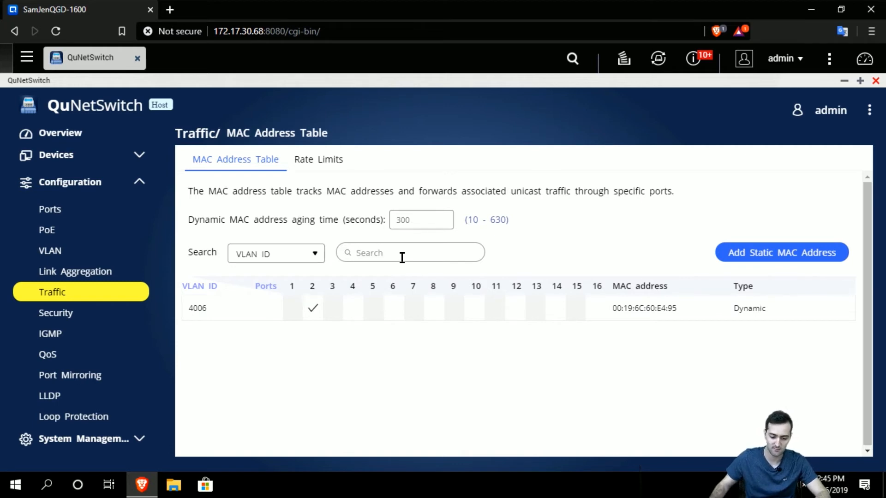
scroll(303, 327, down, 5)
scroll(502, 362, down, 5)
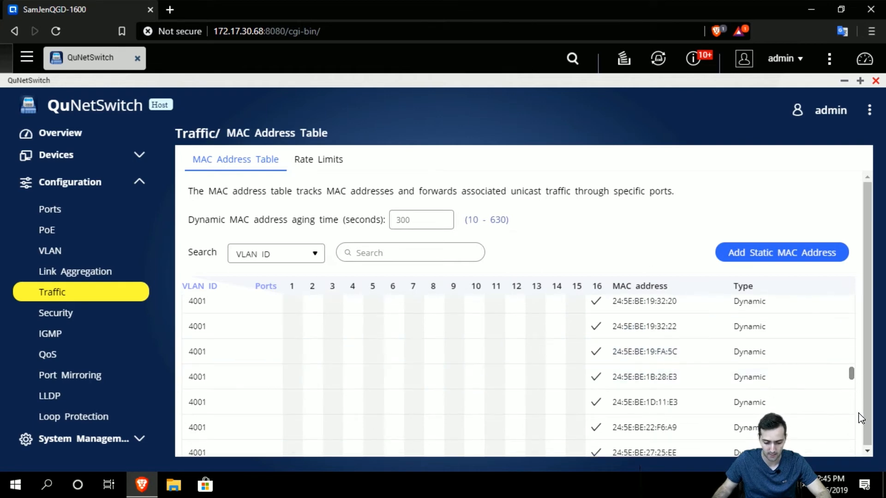
scroll(429, 369, down, 5)
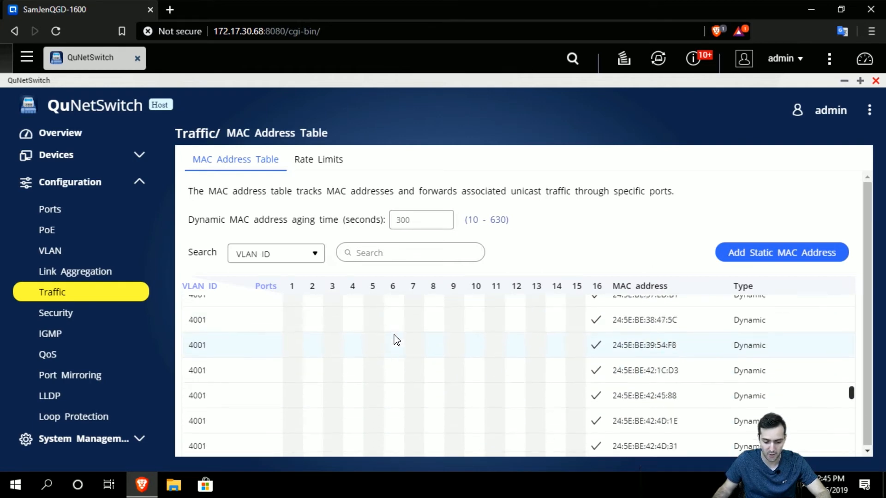
scroll(396, 340, up, 15)
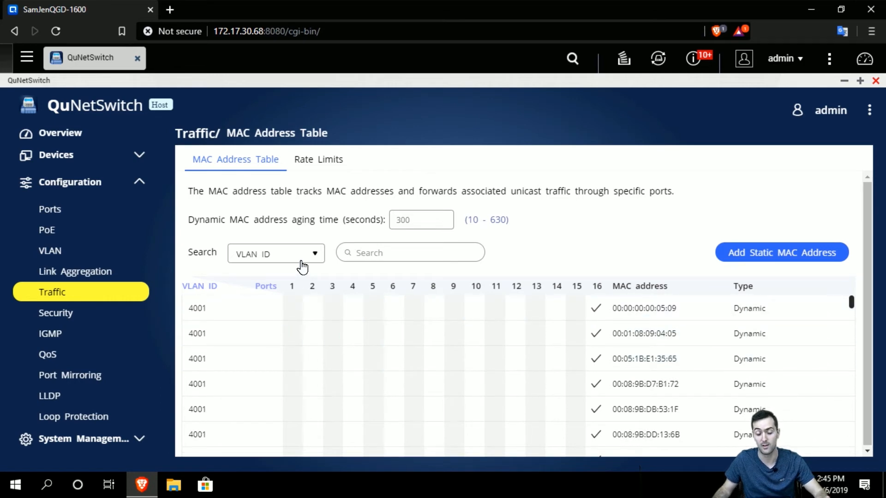
Try MAC address and Type in turn as the search filter for the MAC address table.
click(303, 267)
click(304, 310)
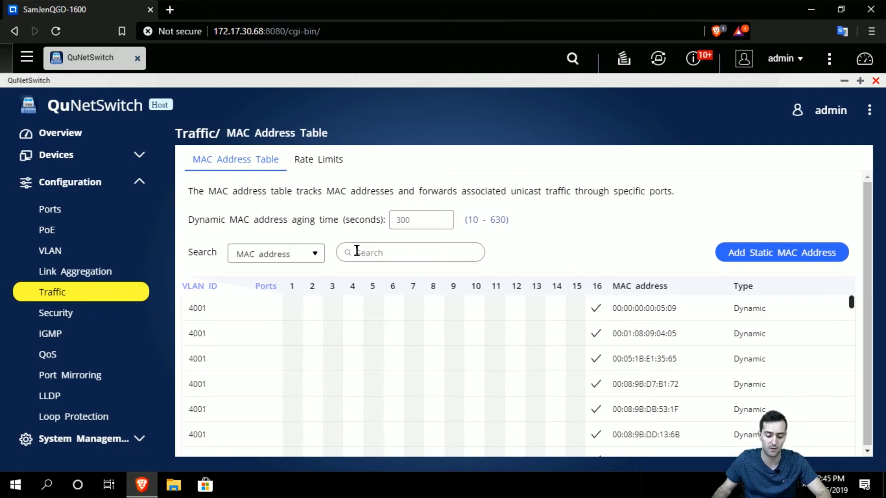
click(306, 260)
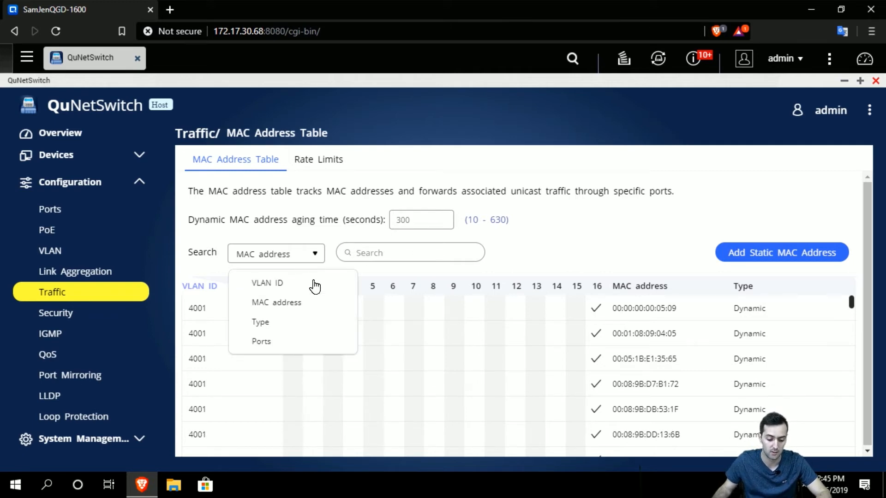
click(315, 322)
scroll(475, 368, down, 3)
scroll(734, 311, up, 3)
scroll(755, 365, down, 3)
scroll(755, 381, up, 3)
Search the MAC address table by Ports for port 2, and set the search filter back to VLAN ID.
click(293, 259)
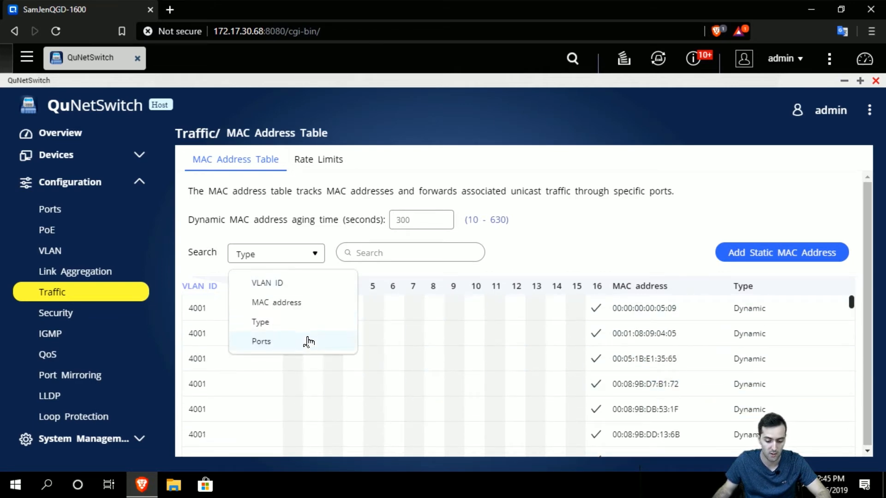
click(309, 341)
click(373, 250)
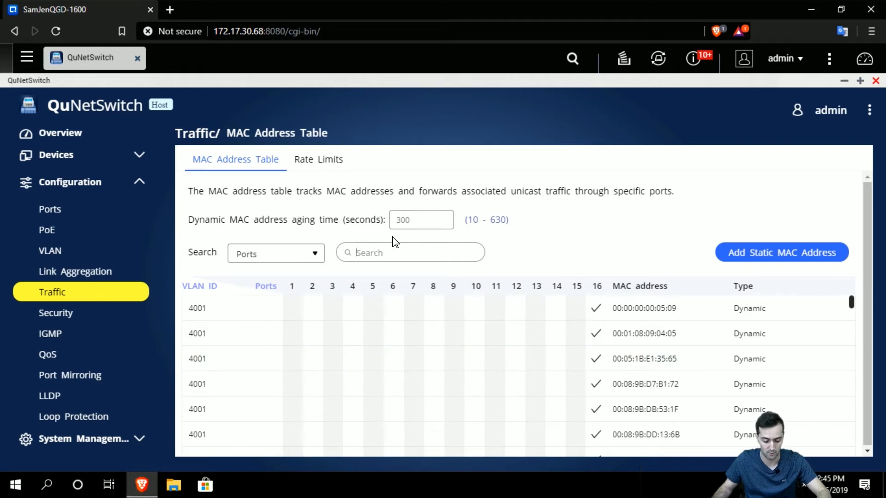
text(2)
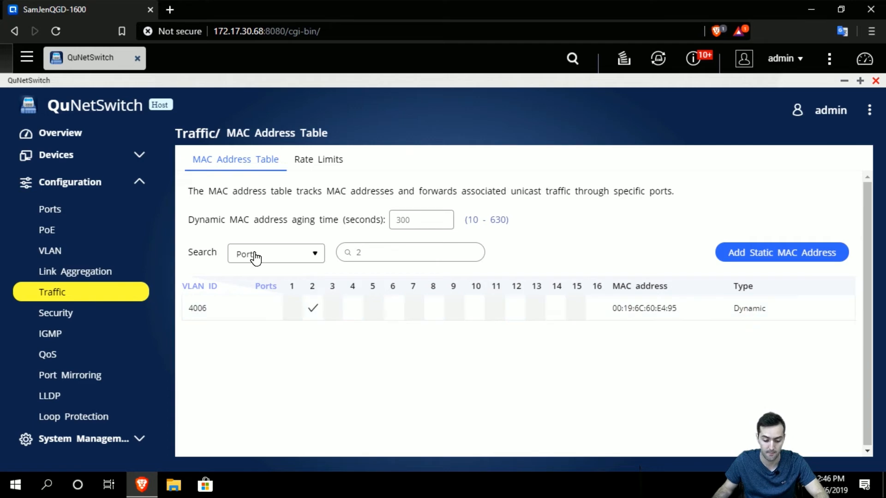
click(283, 254)
click(272, 283)
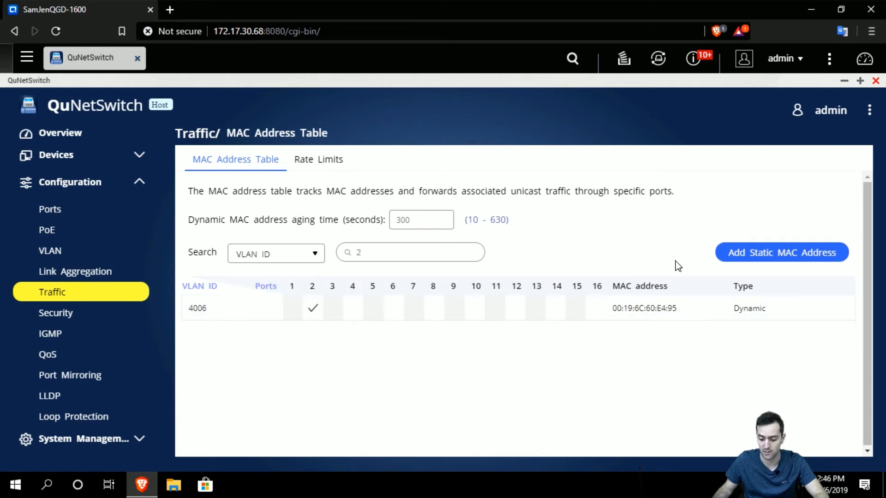
Try a static MAC address entry with VLAN ID 3340, and cancel it.
click(742, 266)
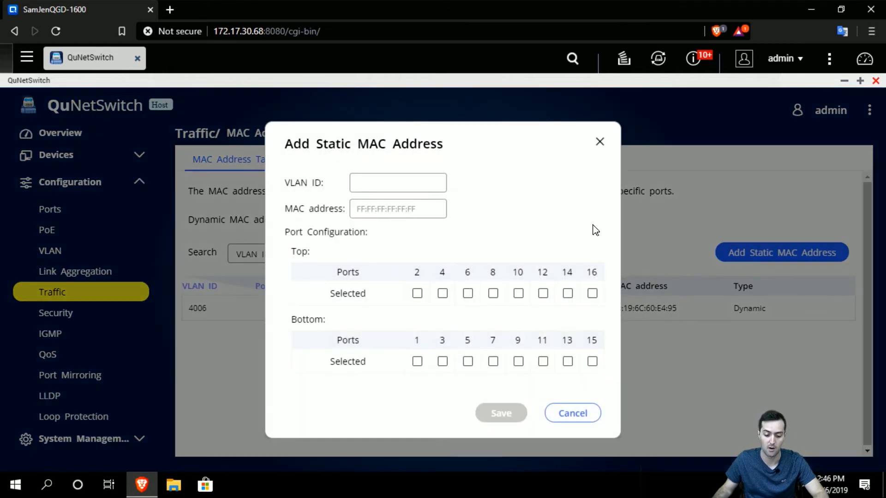
click(475, 202)
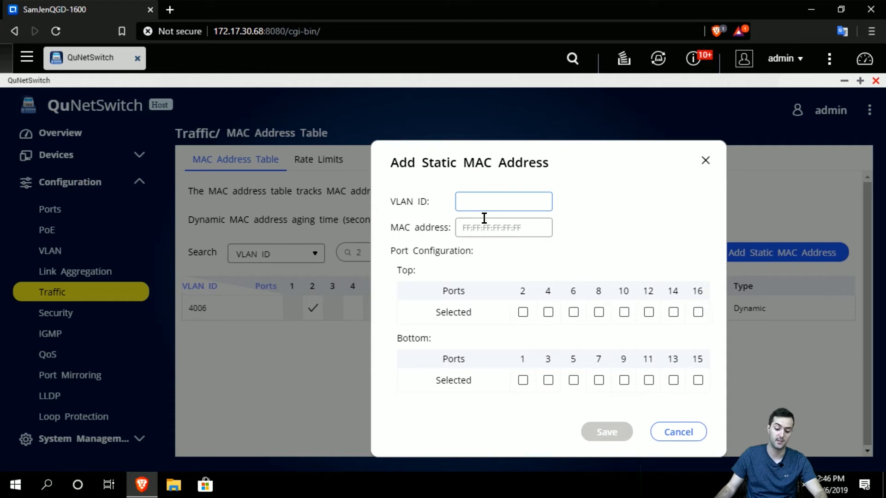
click(498, 232)
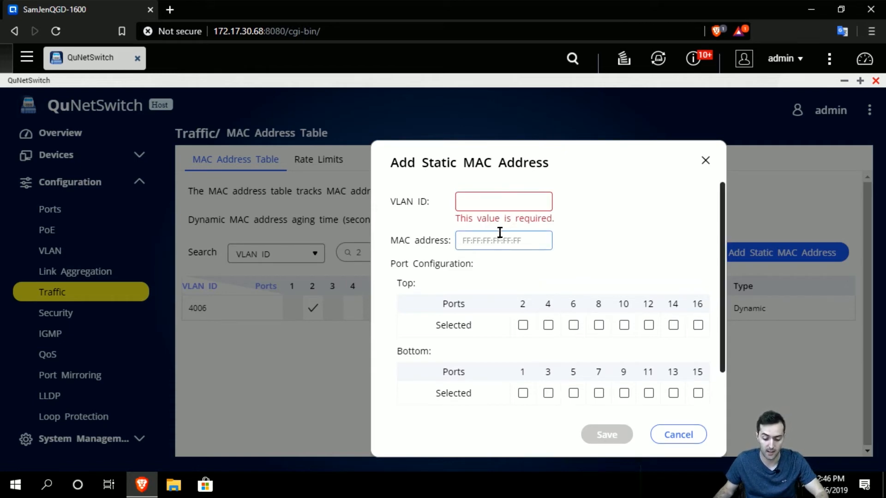
click(510, 205)
text(33)
key(Tab)
text(40)
key(Tab)
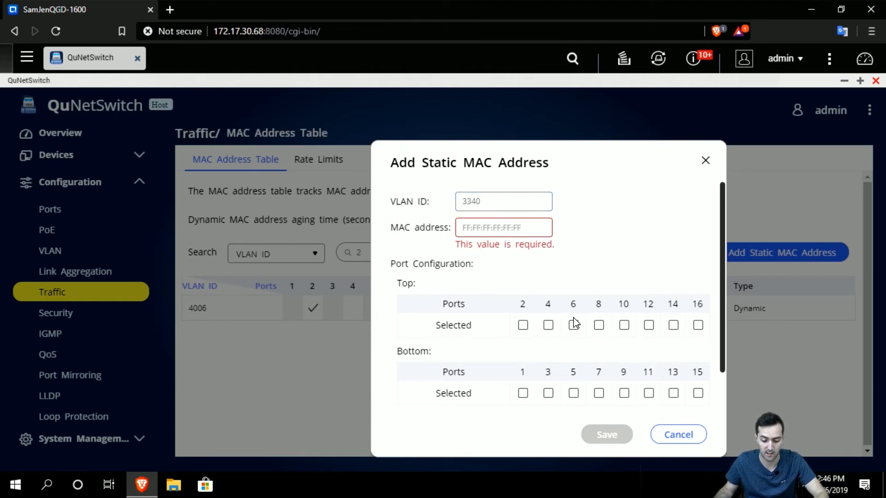
scroll(462, 319, down, 1)
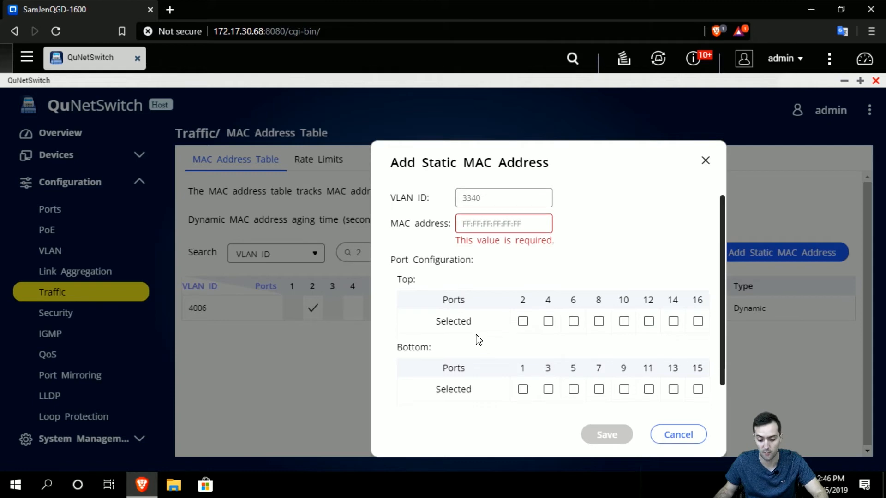
click(689, 436)
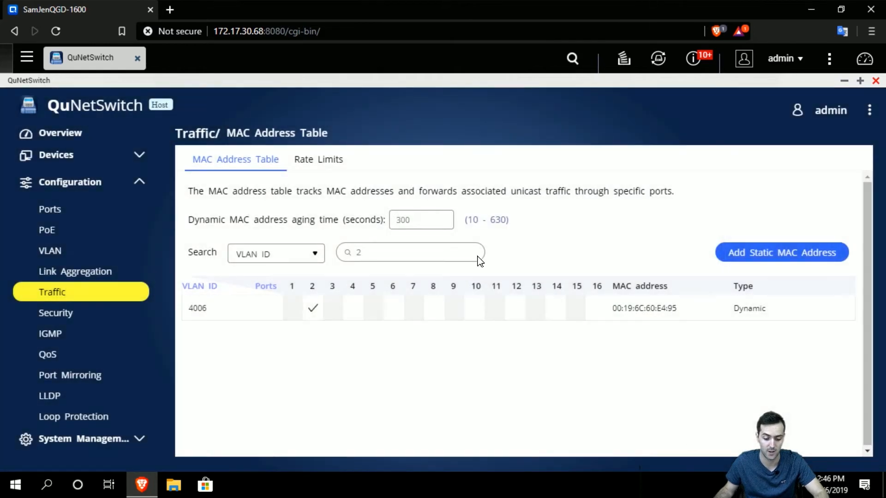
Look over the ingress and egress rate limits of the ports under Traffic.
click(312, 166)
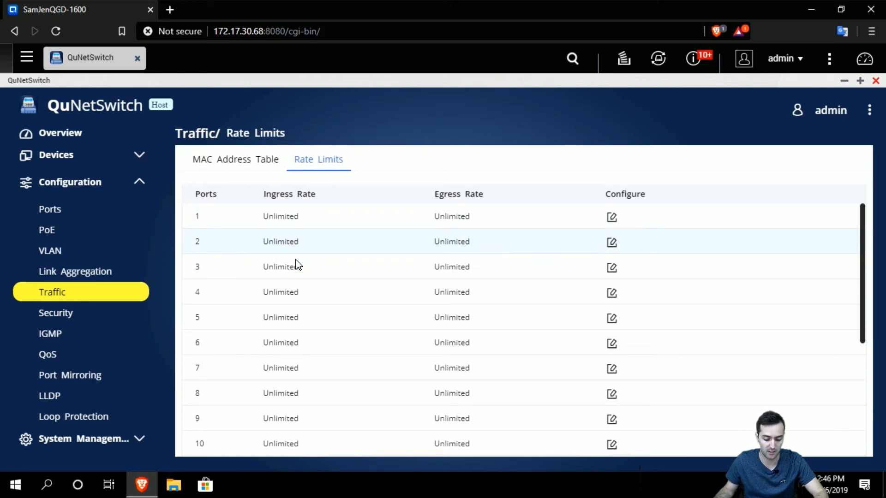
scroll(298, 272, down, 1)
scroll(302, 278, down, 2)
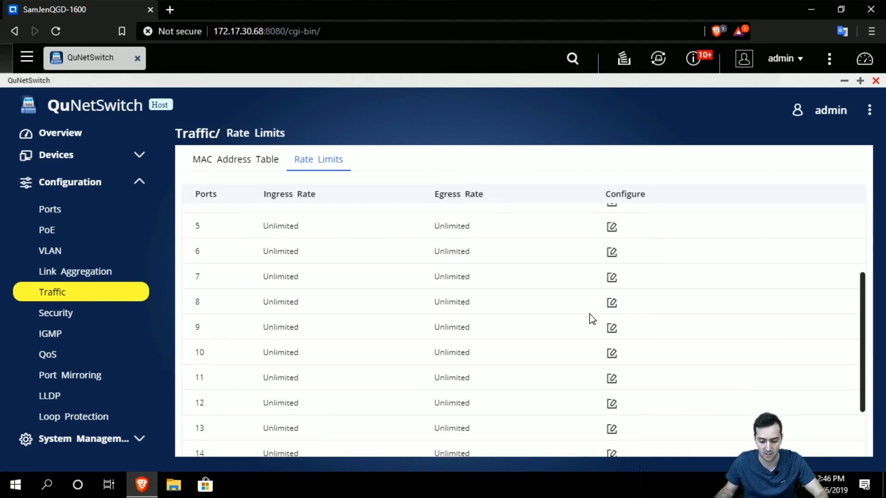
scroll(536, 325, up, 4)
Try port 1 rate limits of 823 Mbps ingress and 796 Mbps egress, match the rates, and cancel the changes.
click(614, 219)
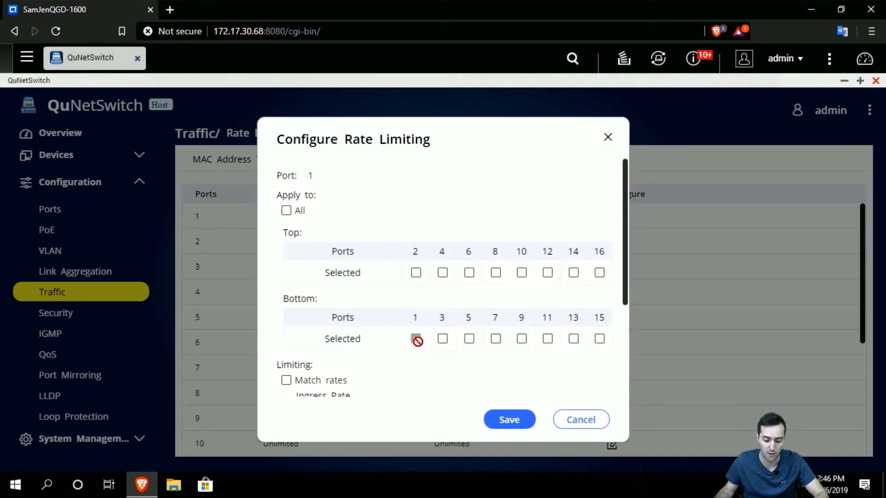
scroll(418, 362, down, 1)
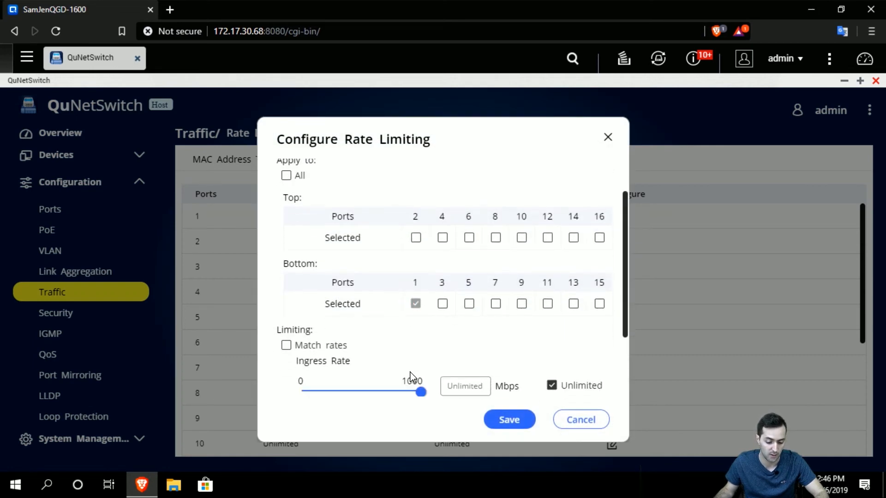
scroll(412, 379, down, 3)
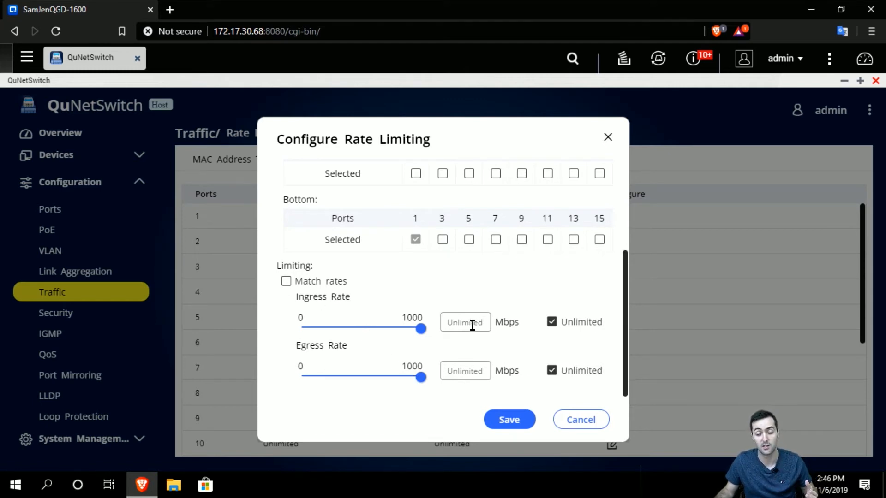
click(400, 328)
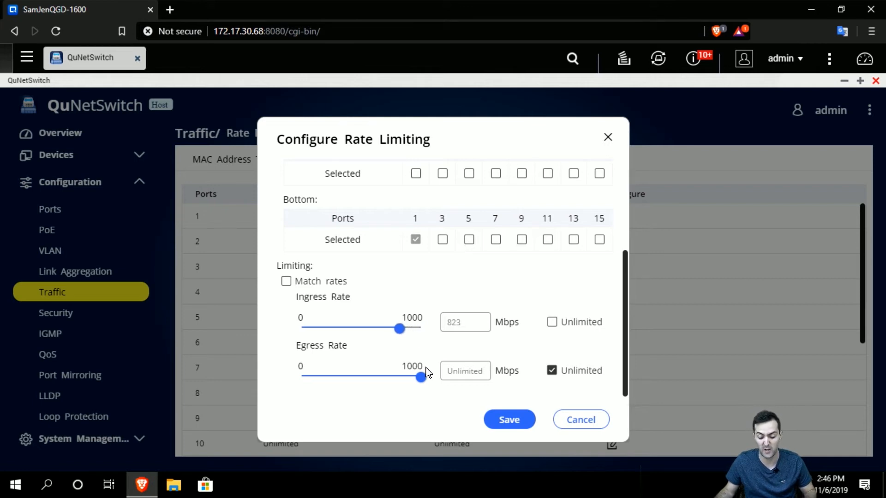
click(396, 377)
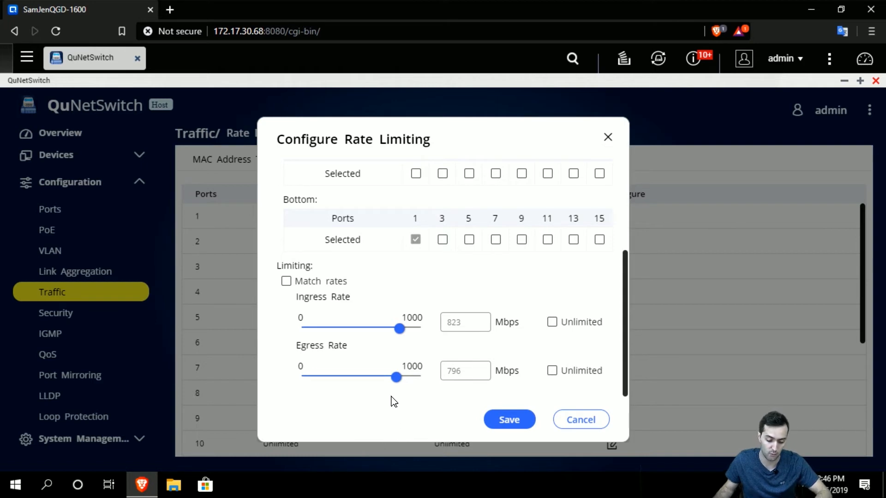
click(286, 282)
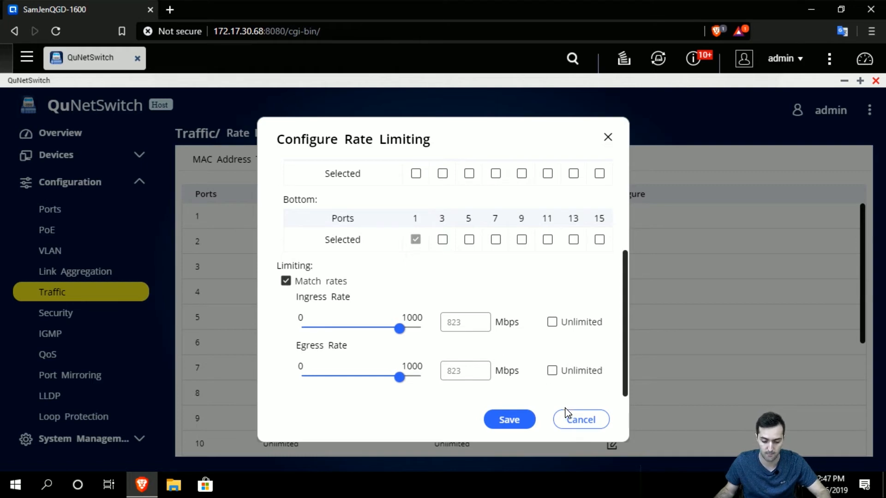
scroll(566, 399, up, 1)
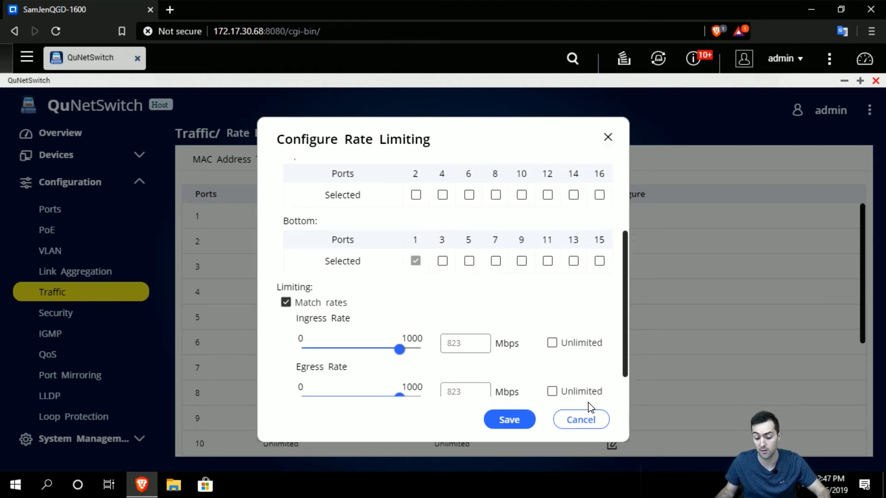
click(599, 421)
Start a new IP address ACL entry under Security and look over its protocol, source, destination and permission settings.
click(254, 167)
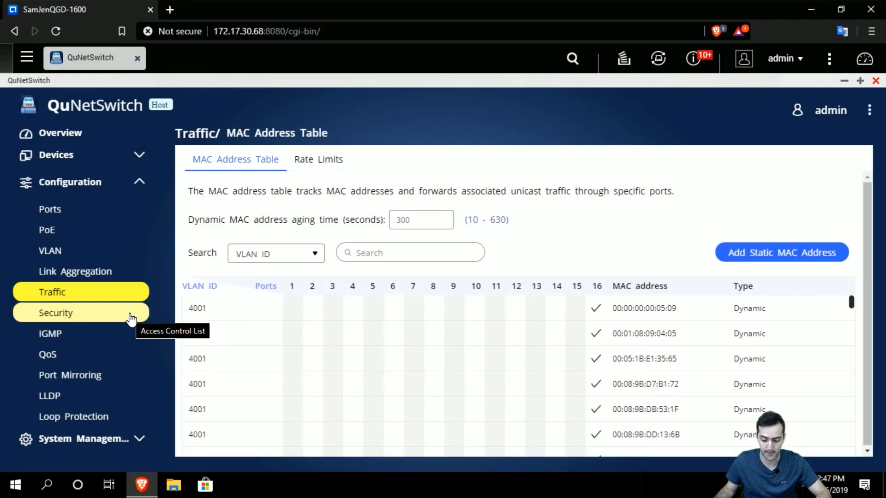
click(131, 317)
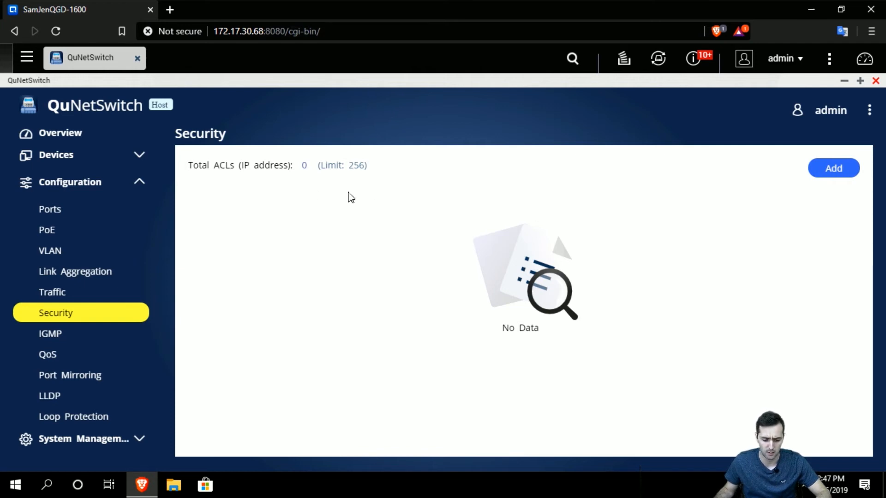
click(825, 176)
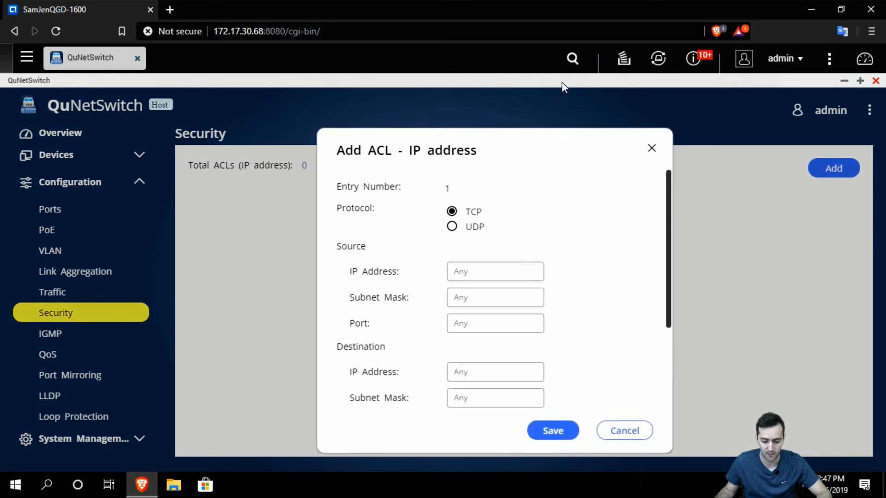
scroll(574, 230, down, 2)
scroll(578, 239, down, 1)
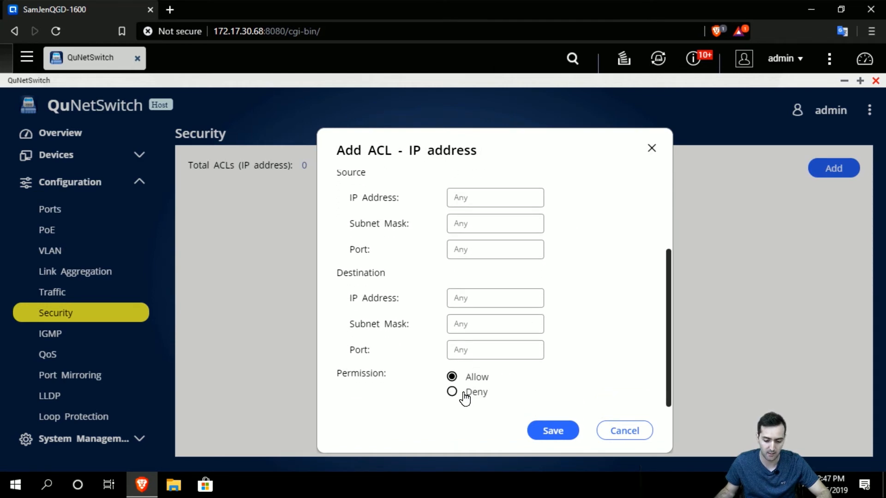
scroll(503, 384, up, 2)
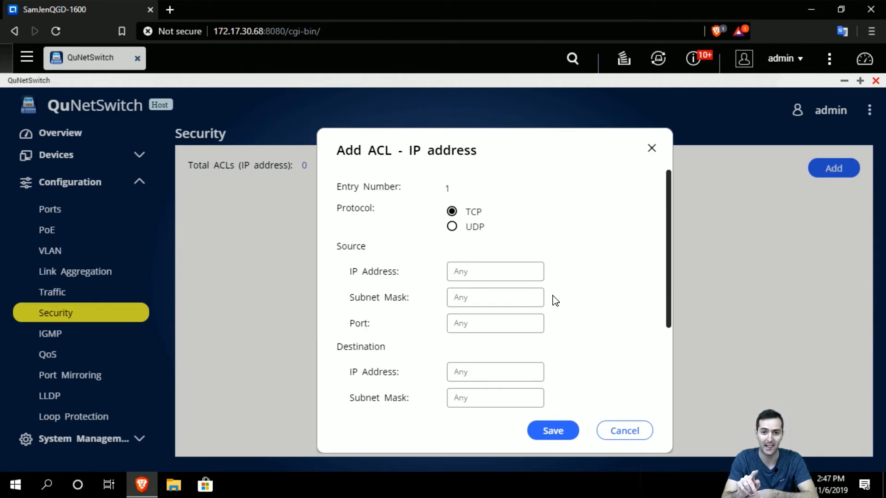
scroll(651, 346, down, 3)
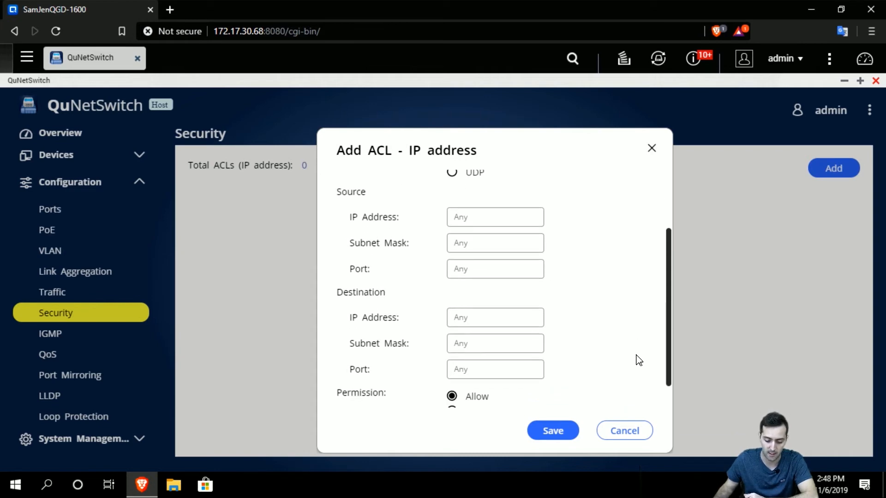
scroll(504, 386, up, 3)
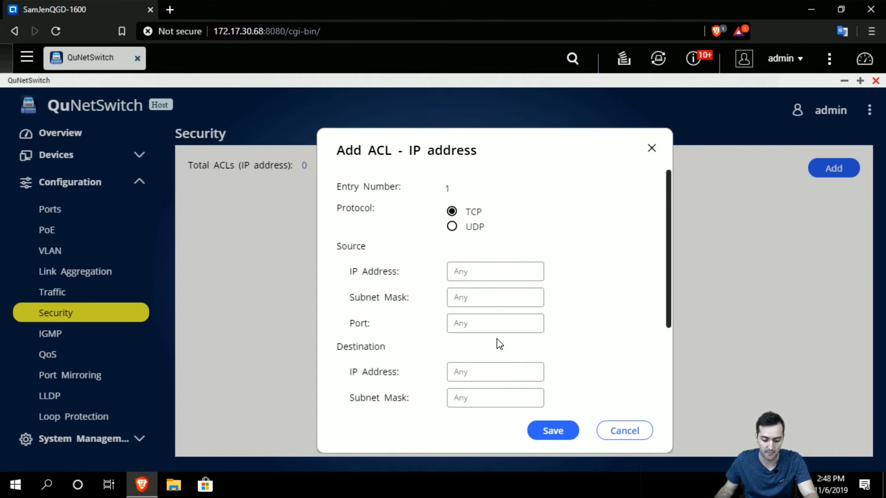
scroll(503, 365, down, 1)
scroll(504, 367, down, 2)
scroll(506, 365, up, 3)
scroll(520, 360, down, 2)
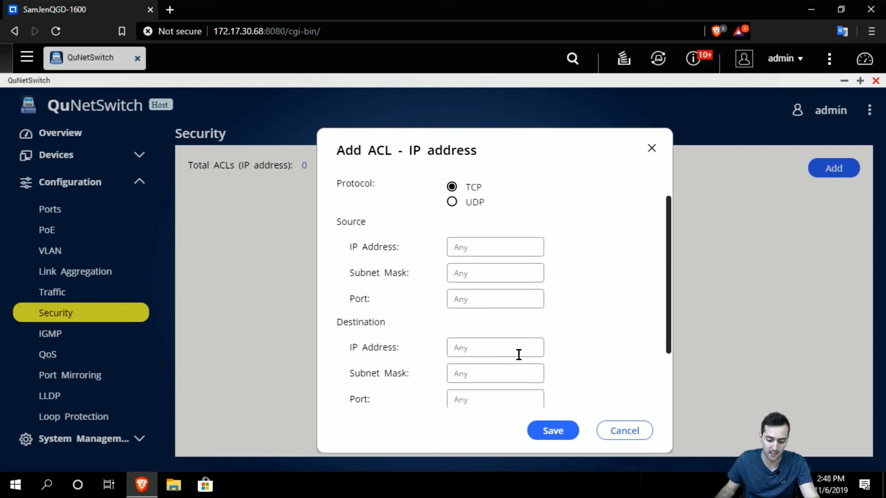
scroll(520, 360, down, 1)
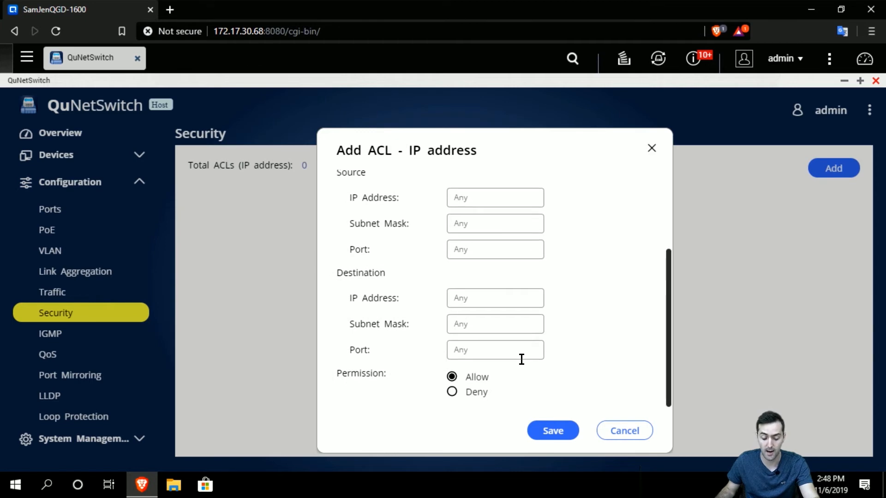
scroll(524, 361, up, 4)
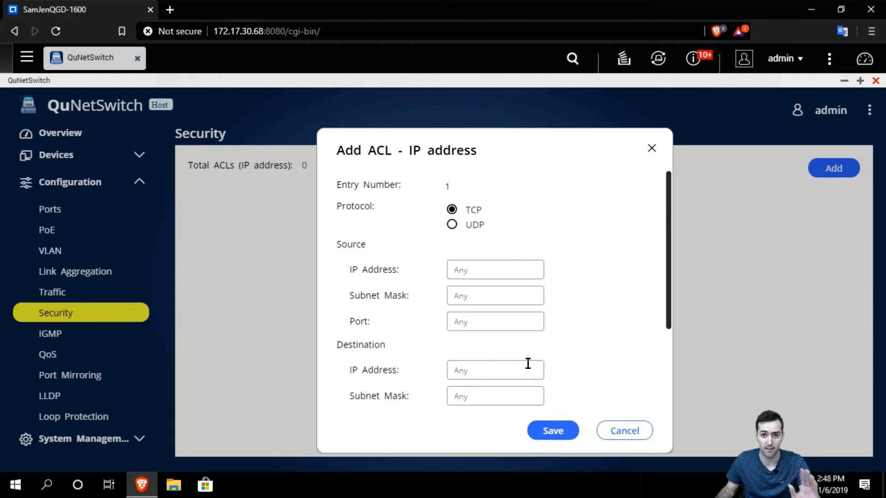
scroll(534, 361, down, 4)
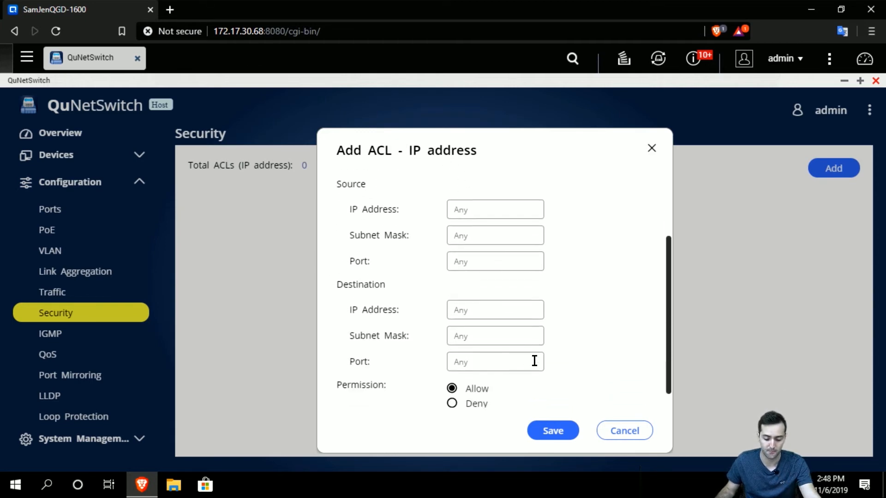
Try the Deny permission on the new ACL entry, review the form, and cancel it.
click(478, 400)
scroll(499, 392, up, 4)
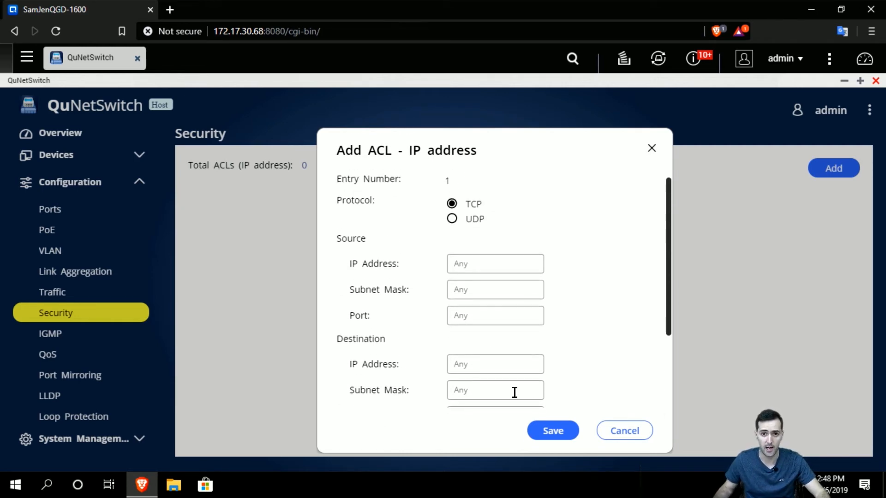
scroll(515, 392, down, 4)
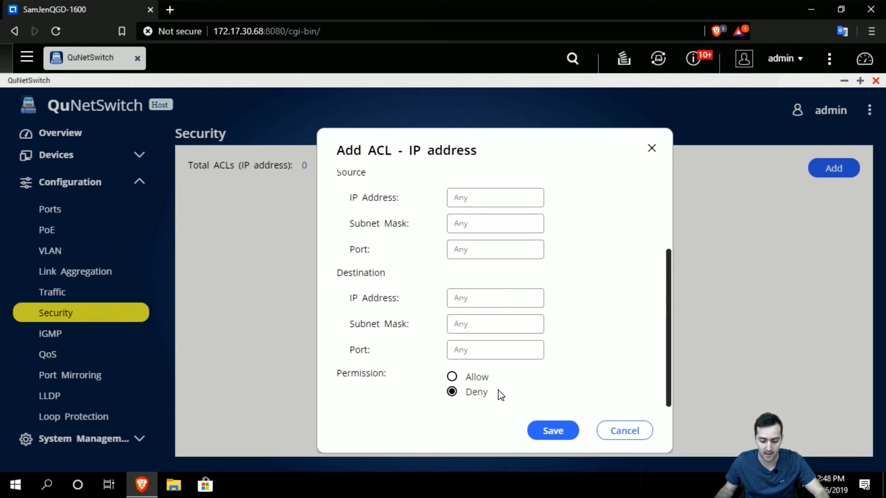
scroll(500, 396, up, 3)
scroll(508, 385, up, 1)
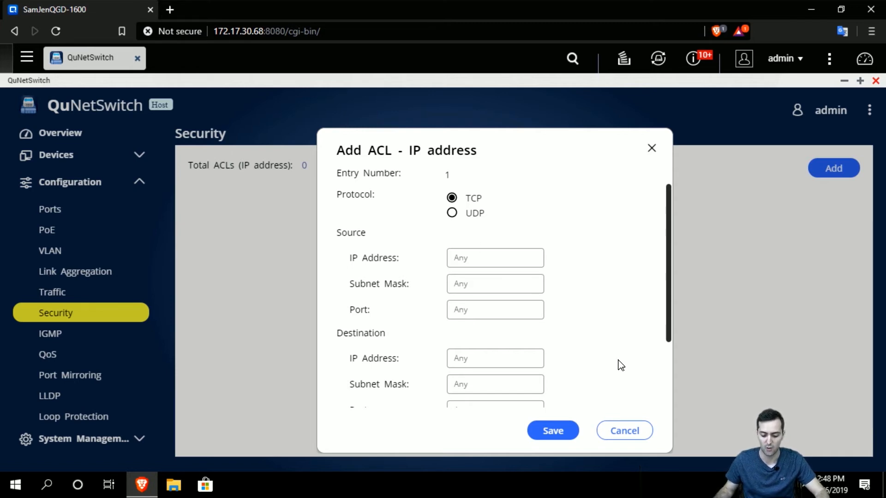
click(641, 433)
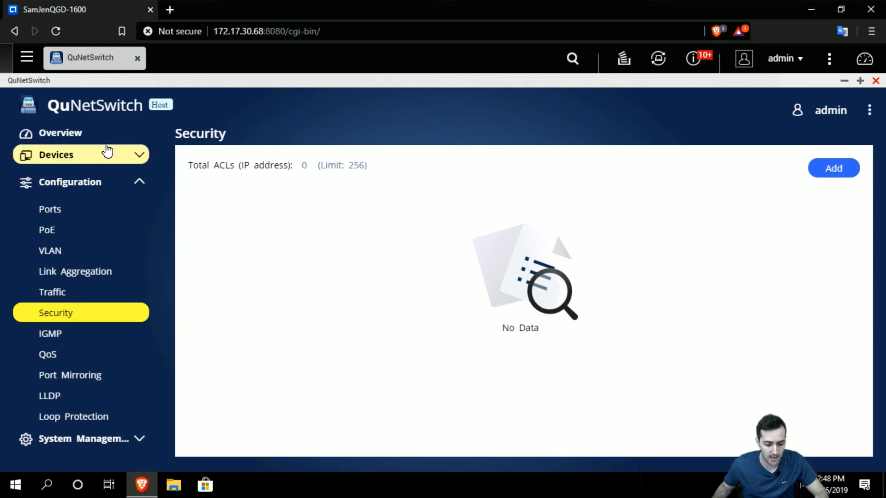
Look over the MAC History of linked devices, and return to the switch Overview.
click(91, 154)
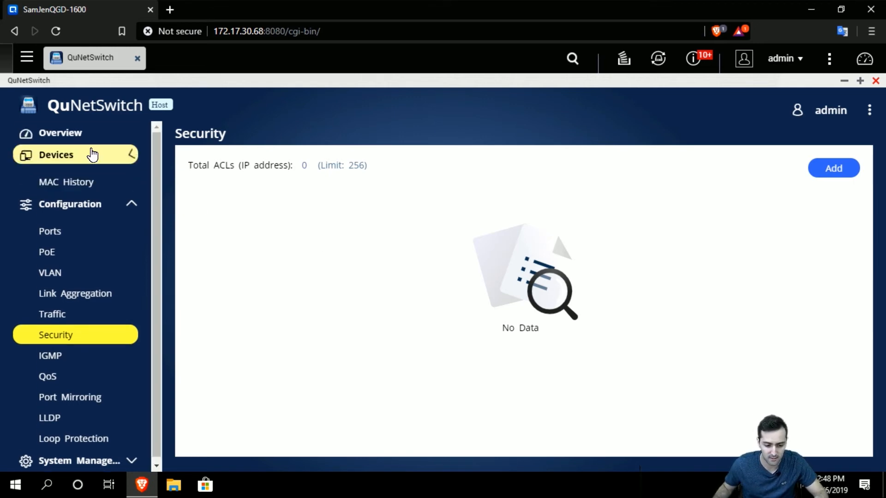
click(79, 183)
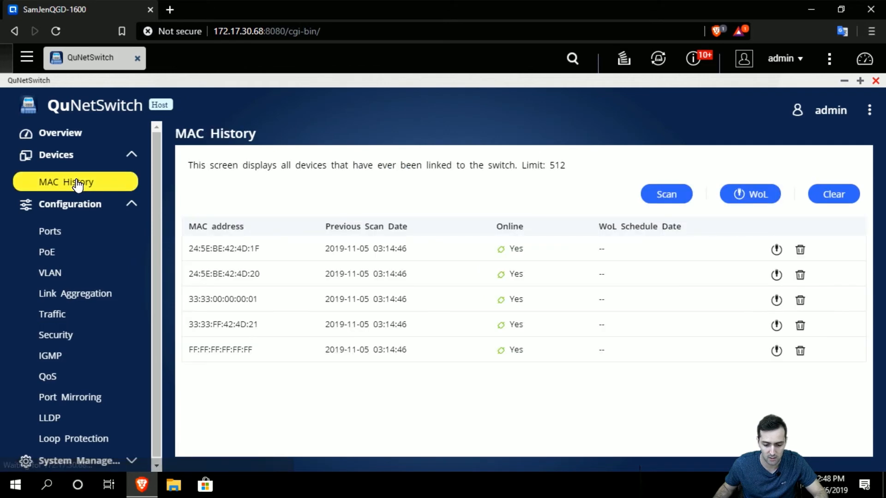
click(79, 133)
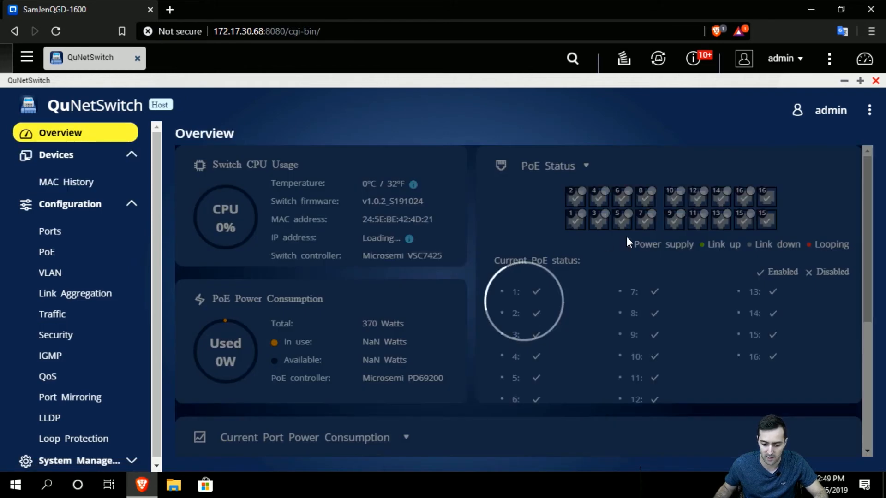
View the switch overview in Network & Virtual Switch, and close that application.
click(28, 57)
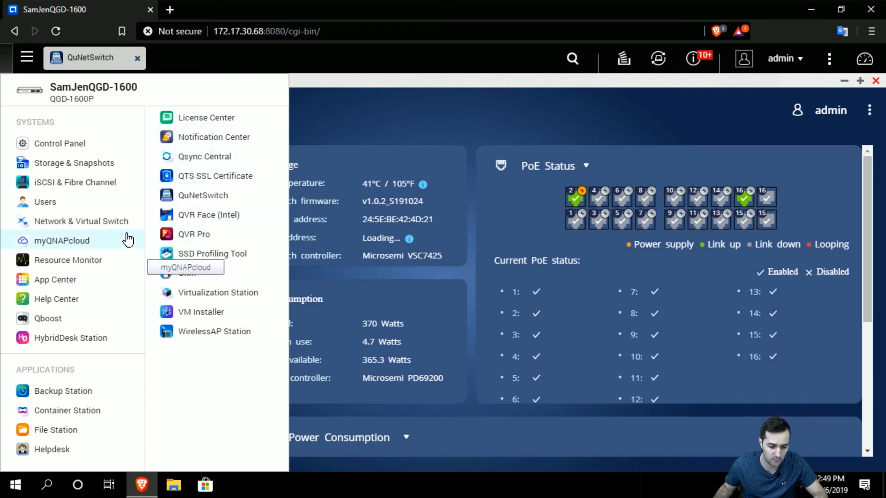
click(134, 221)
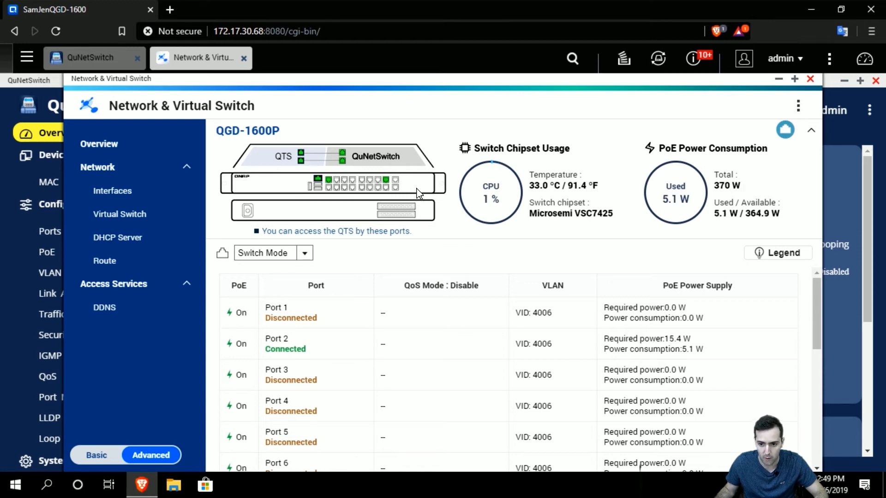
click(810, 78)
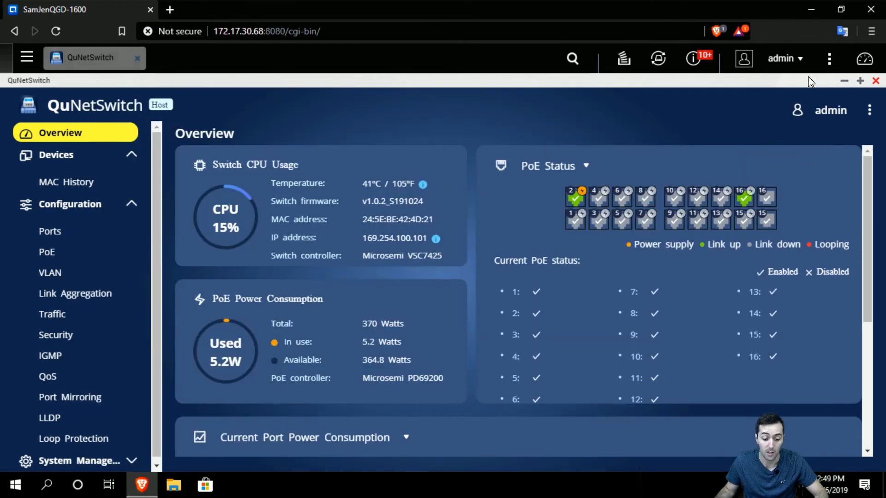
Try another TCP ACL entry under Security with permission Deny, review its source and destination fields, and cancel it.
click(91, 337)
click(834, 167)
scroll(503, 286, down, 3)
click(426, 383)
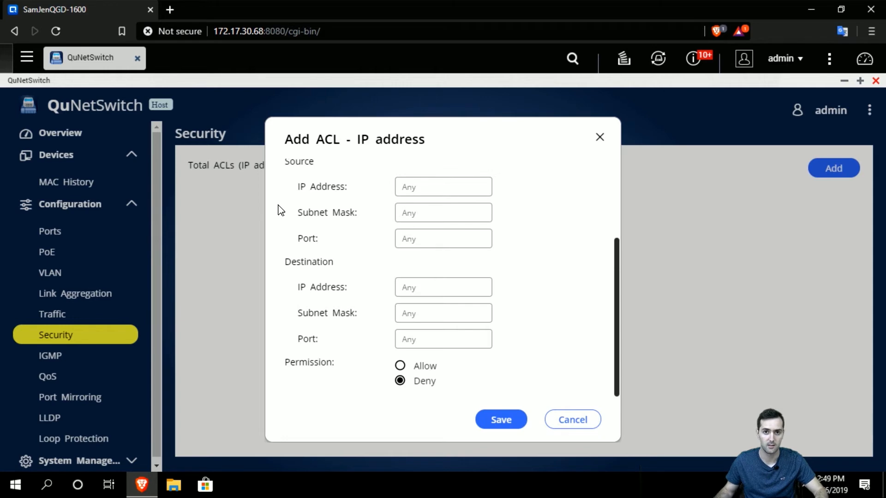
scroll(374, 268, up, 2)
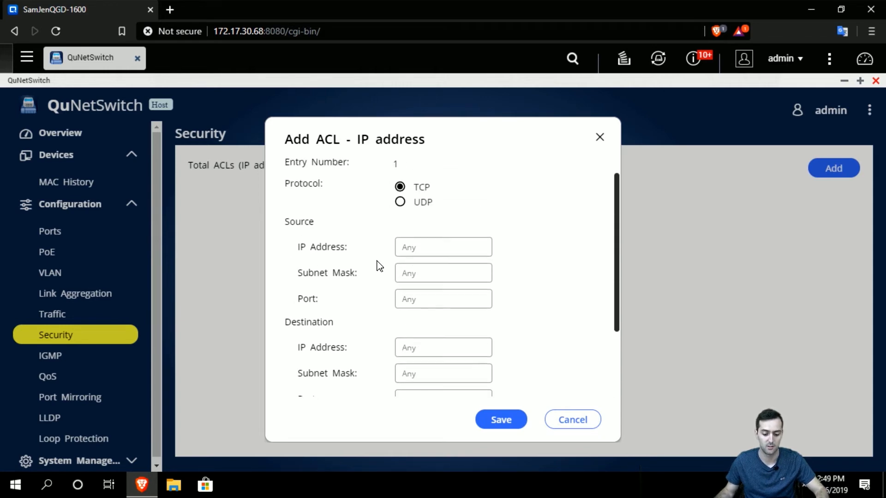
scroll(434, 364, down, 1)
scroll(436, 364, up, 1)
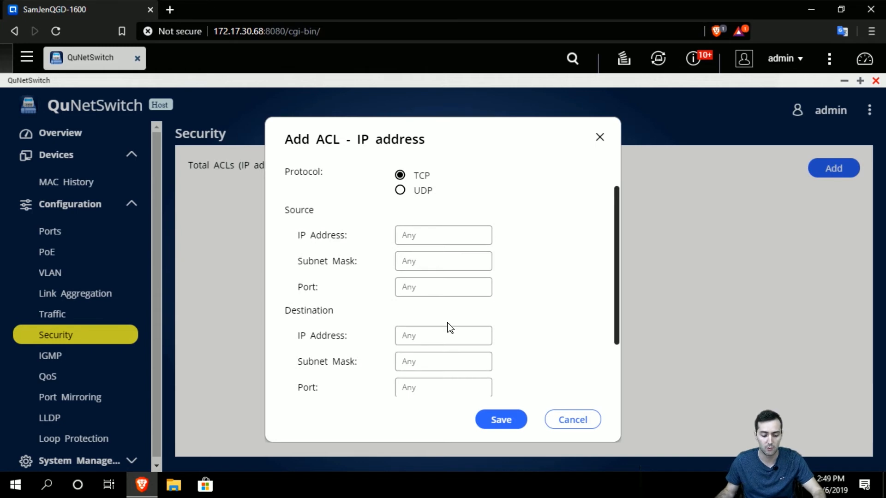
scroll(450, 327, up, 1)
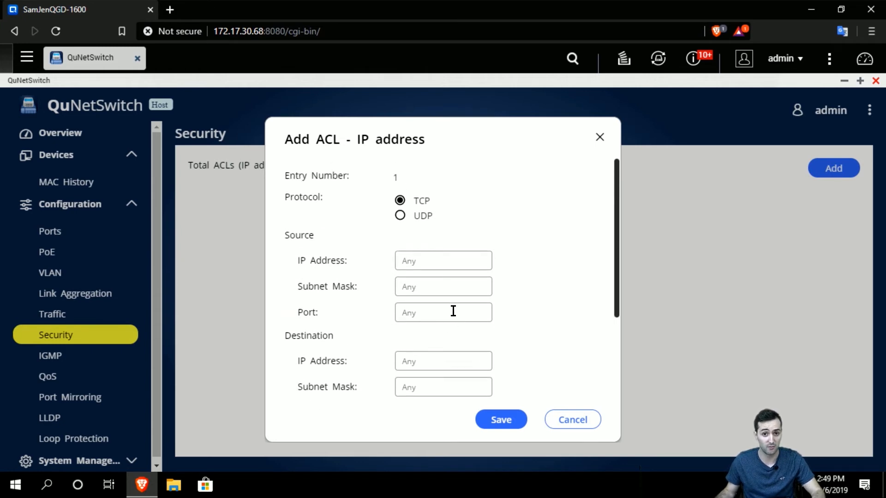
scroll(454, 310, down, 1)
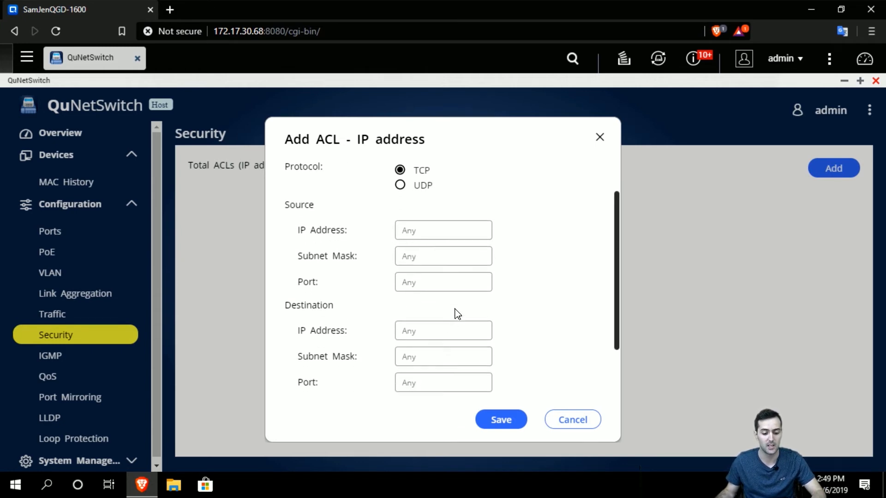
scroll(457, 314, down, 2)
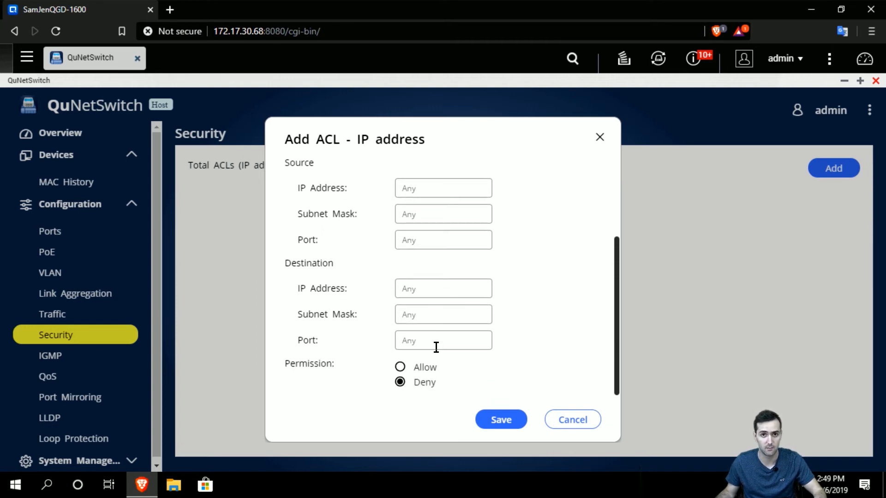
click(589, 423)
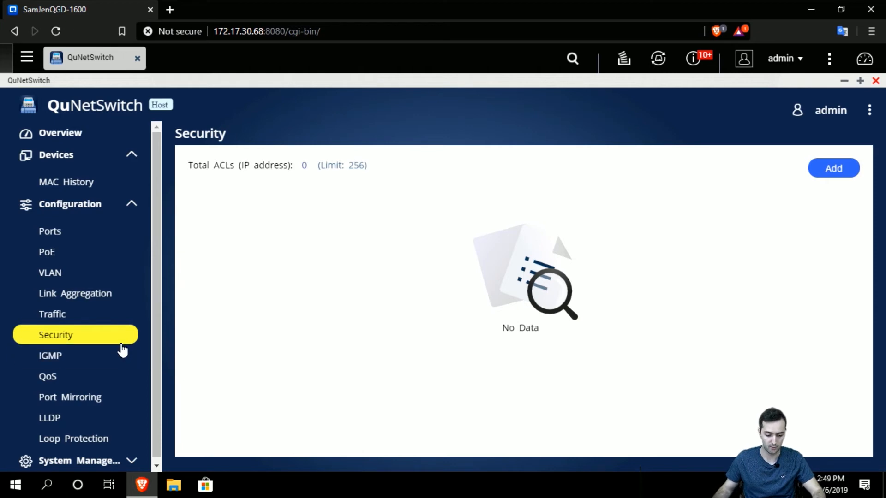
View the IGMP snooping settings, and try switching IGMP snooping off and back on.
scroll(122, 351, down, 1)
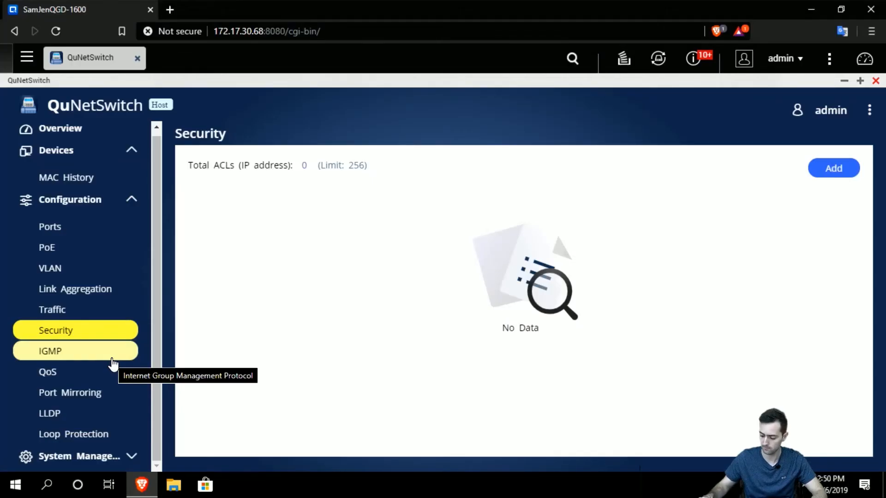
click(112, 364)
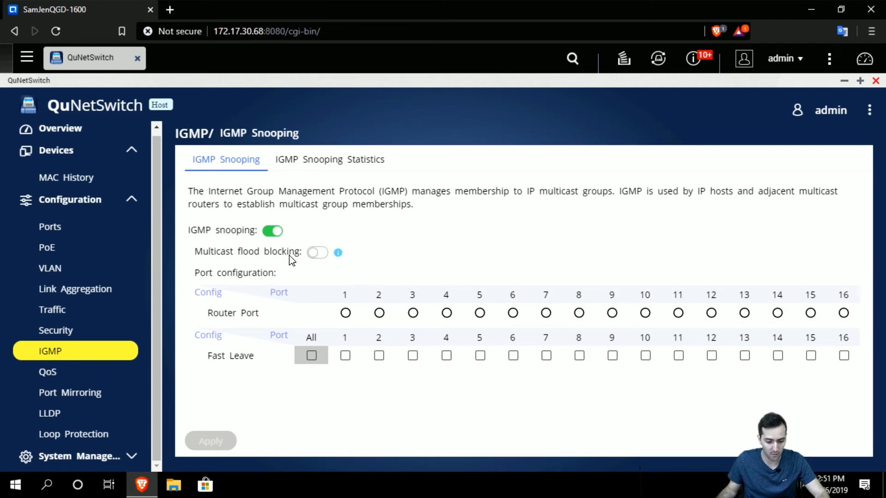
click(272, 231)
click(273, 231)
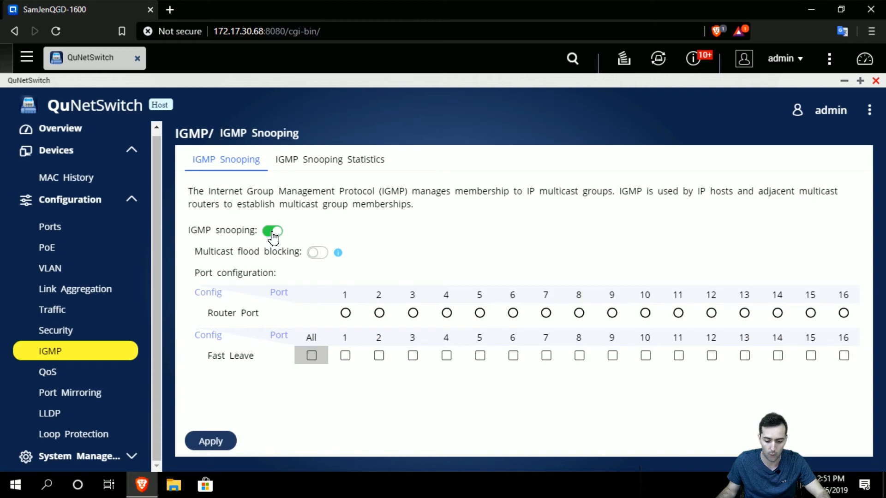
click(273, 231)
click(273, 231)
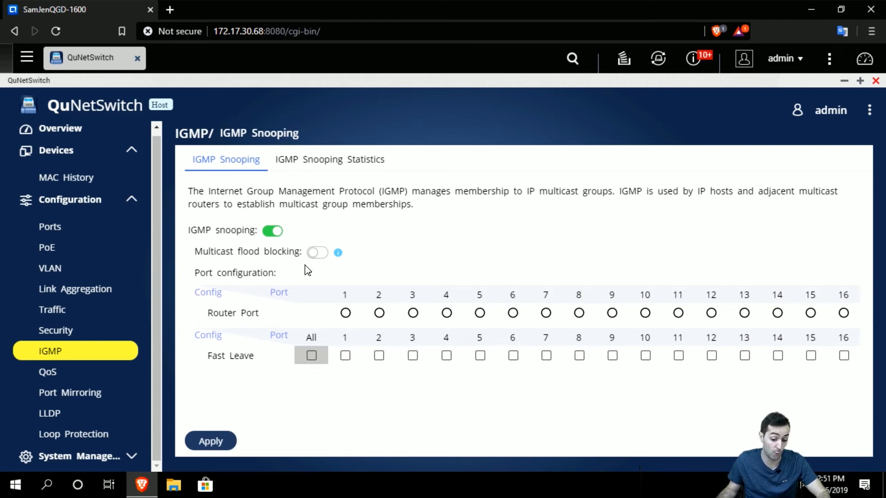
Read the explanation of multicast flood blocking, and try switching the option on and back off.
click(338, 253)
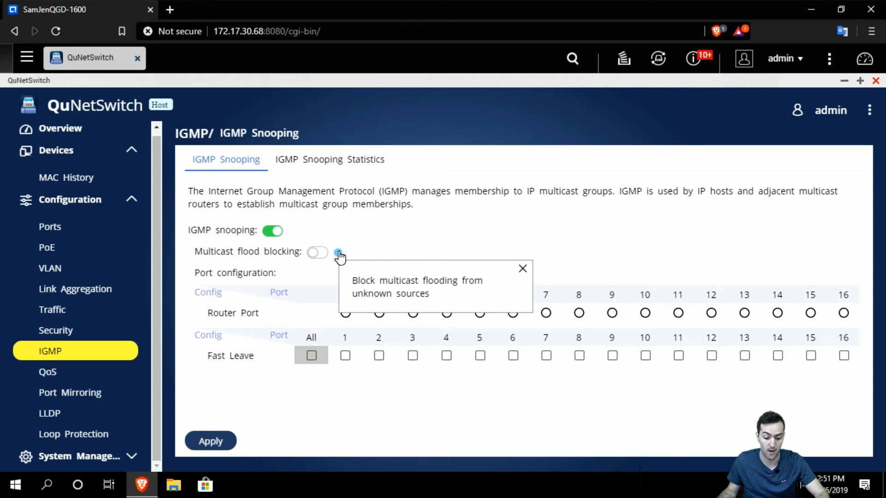
click(253, 255)
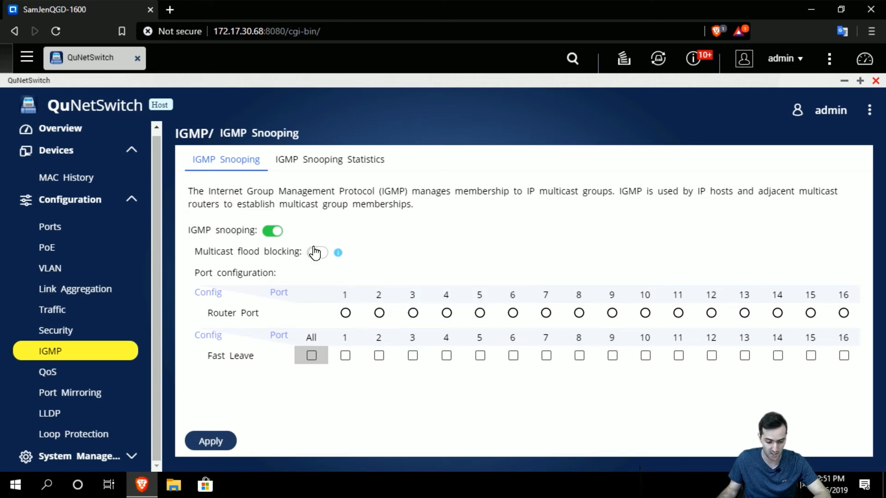
click(316, 253)
click(322, 253)
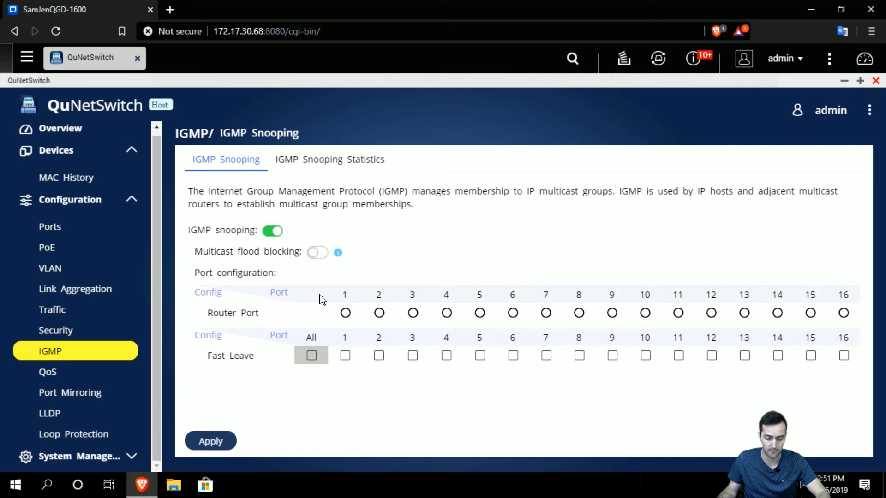
View the IGMP snooping statistics without saving the pending changes, and return to the IGMP snooping settings.
click(359, 166)
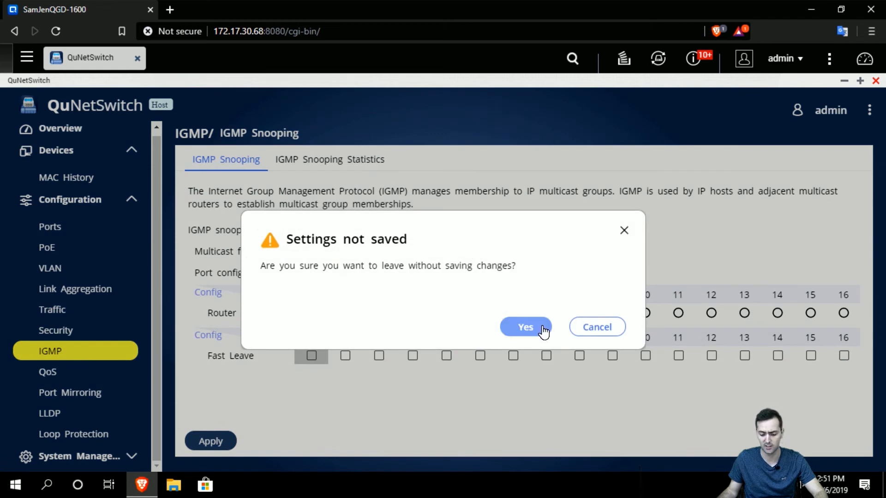
click(526, 327)
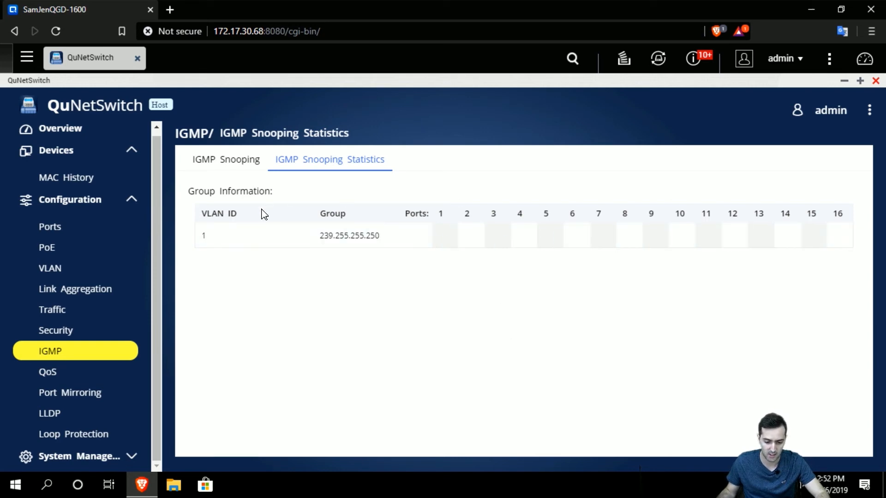
click(250, 174)
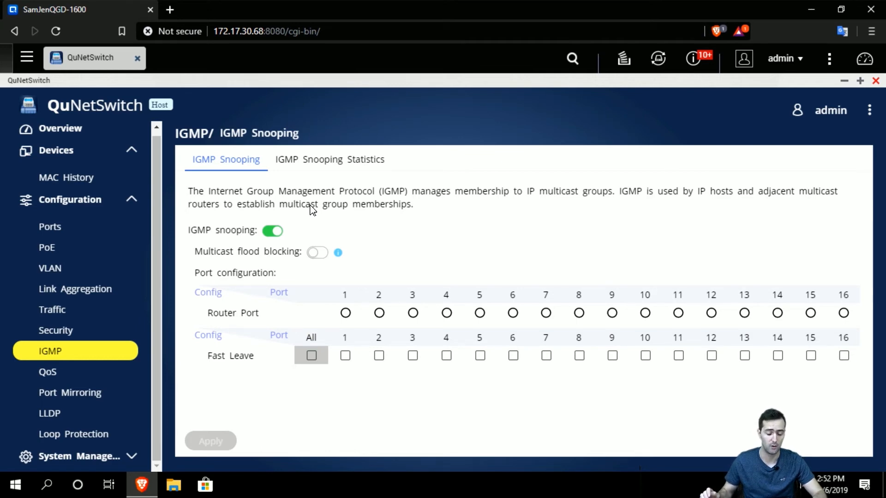
Try switching QoS on, read the explanation of port priorities, and compare the VLAN-based and port-based modes.
click(109, 381)
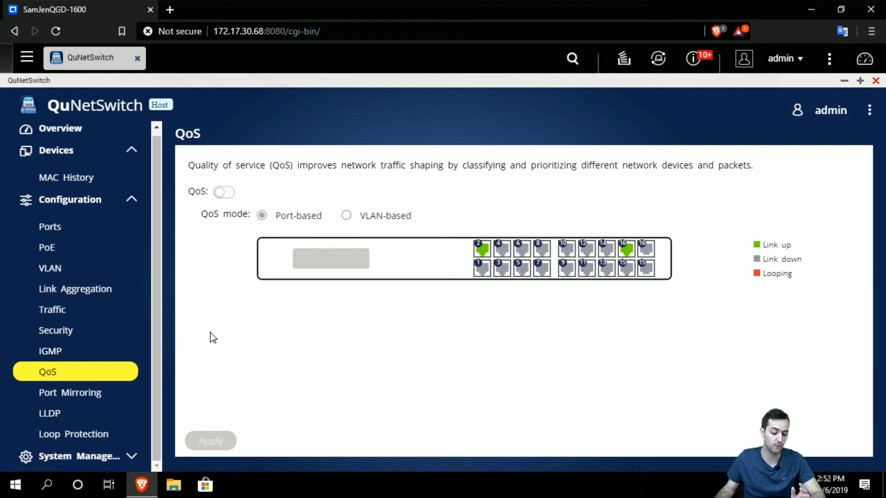
click(226, 194)
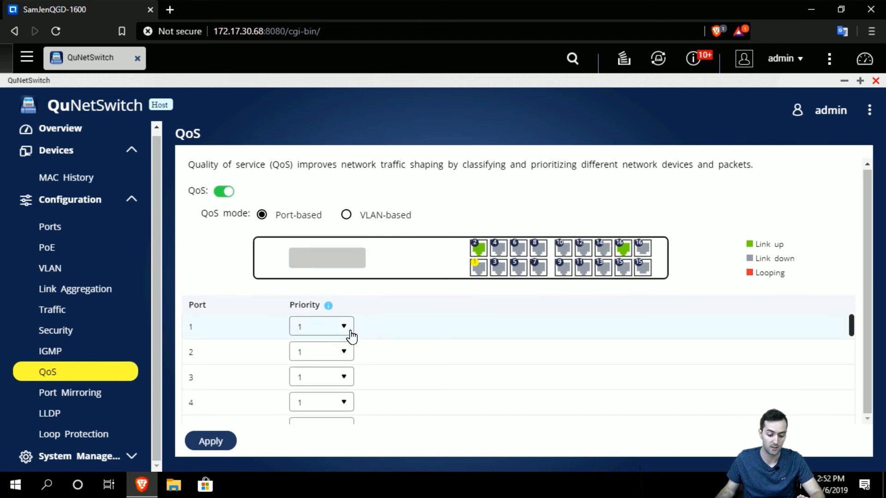
click(347, 359)
click(320, 234)
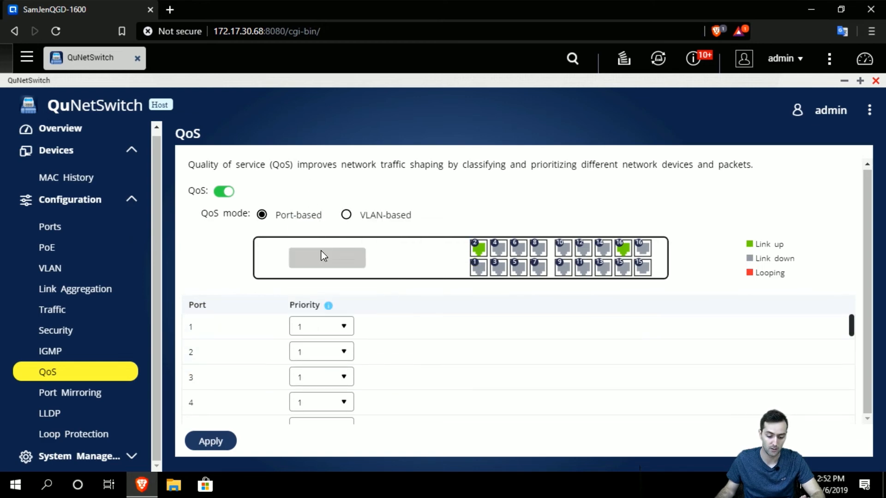
scroll(402, 355, down, 1)
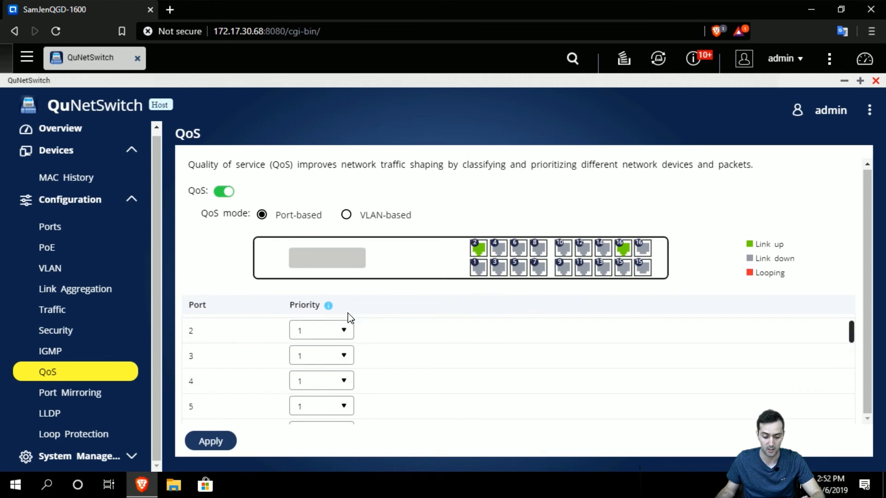
click(328, 309)
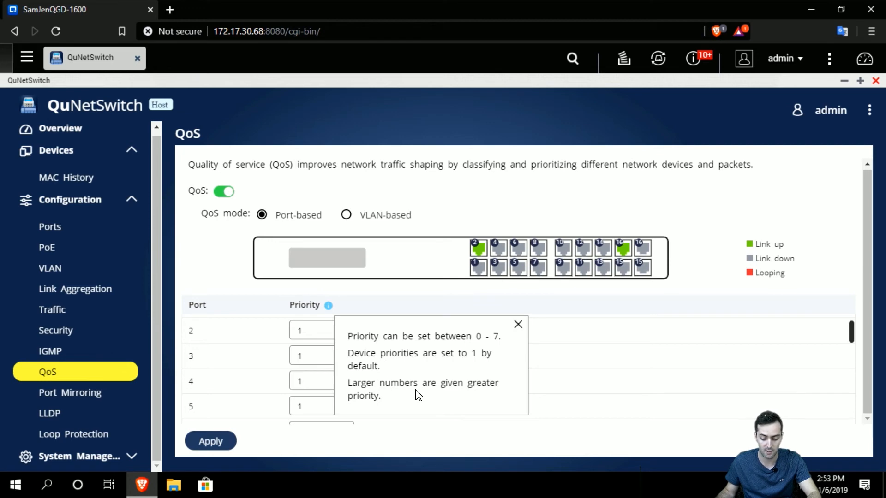
click(402, 217)
click(298, 217)
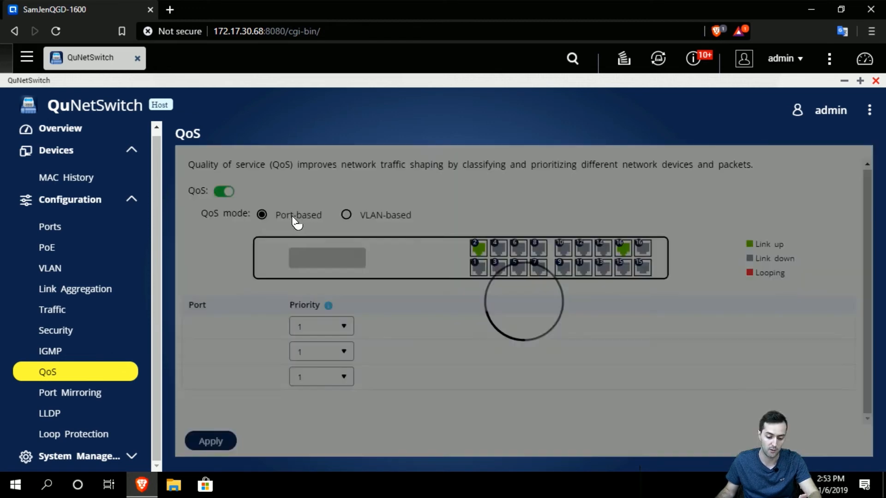
Try setting the port-based QoS priority of ports 2 and 3 to 7.
click(347, 333)
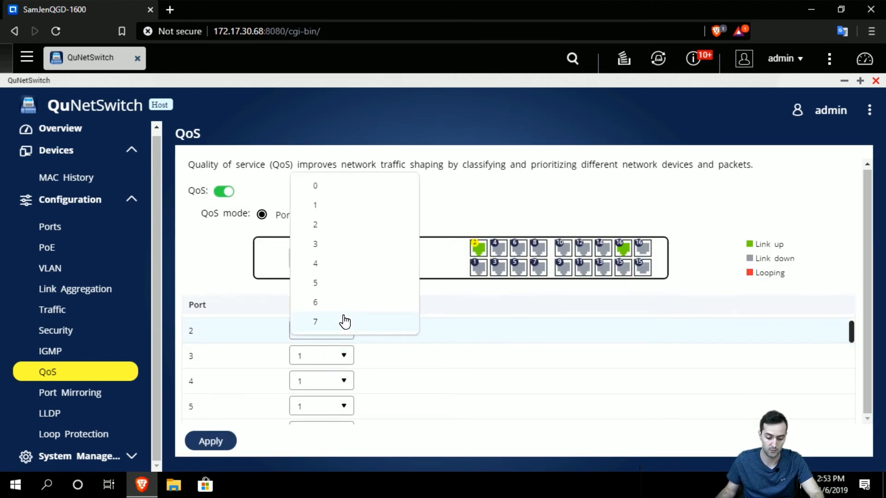
click(346, 322)
scroll(390, 356, up, 1)
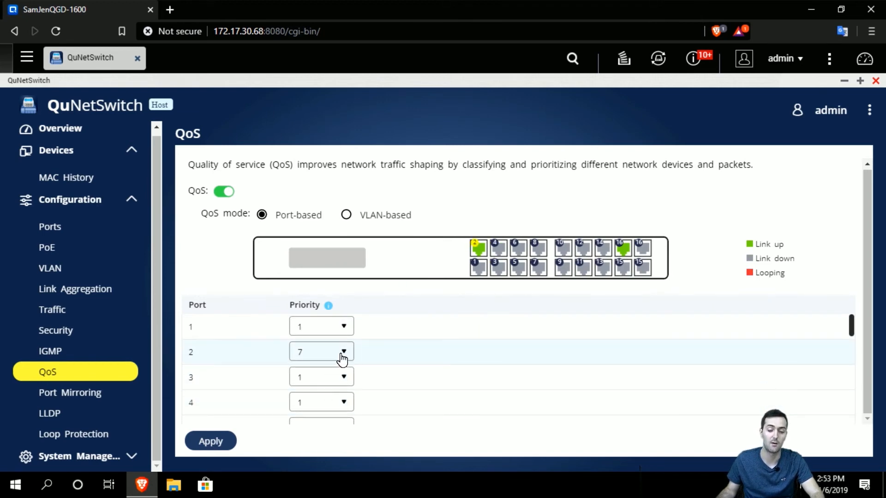
click(341, 383)
click(341, 374)
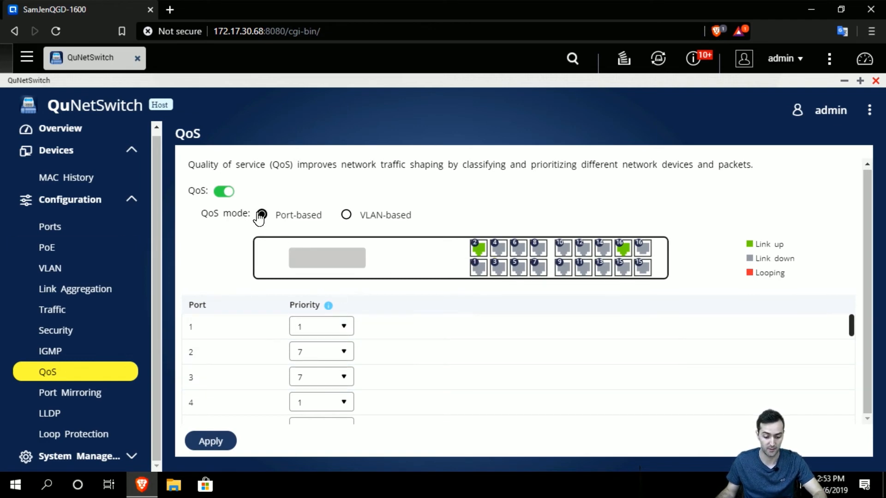
Try the VLAN-based QoS mode, with the priority of VLAN 4006 set to 7.
click(345, 215)
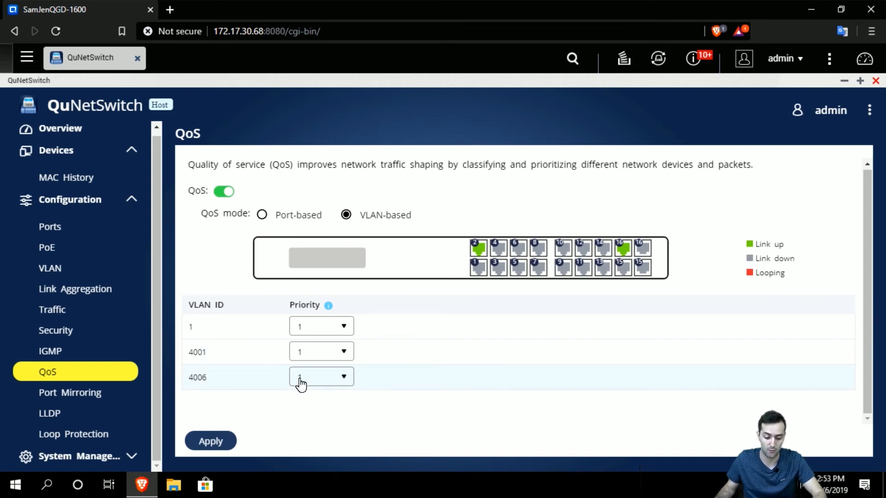
click(344, 376)
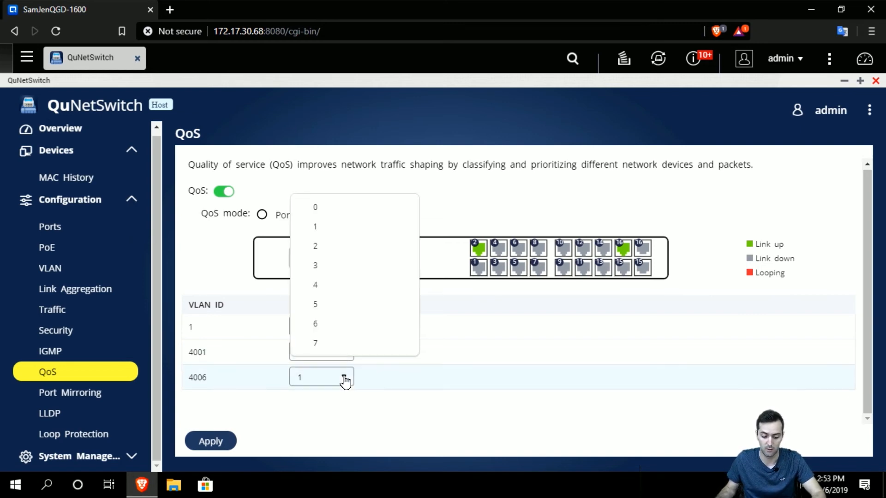
click(342, 380)
click(342, 379)
click(341, 370)
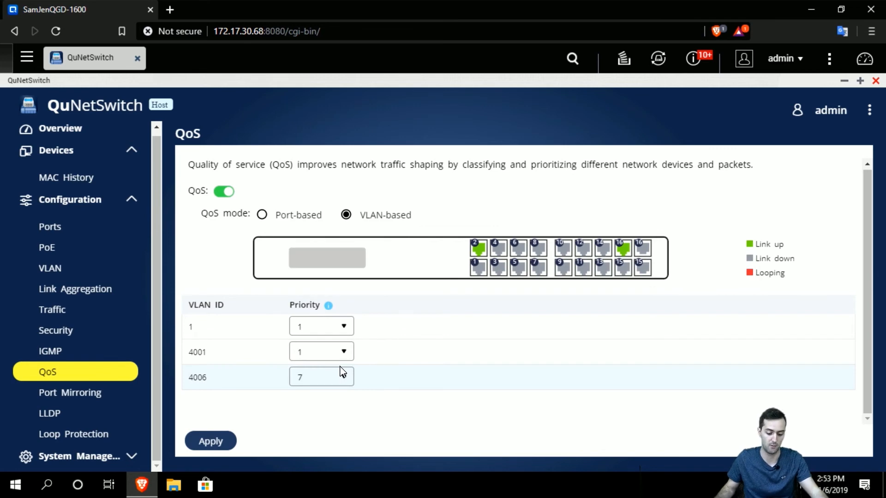
Leave QoS without saving, and review the port configuration of VLAN 4006 without changing it.
click(107, 268)
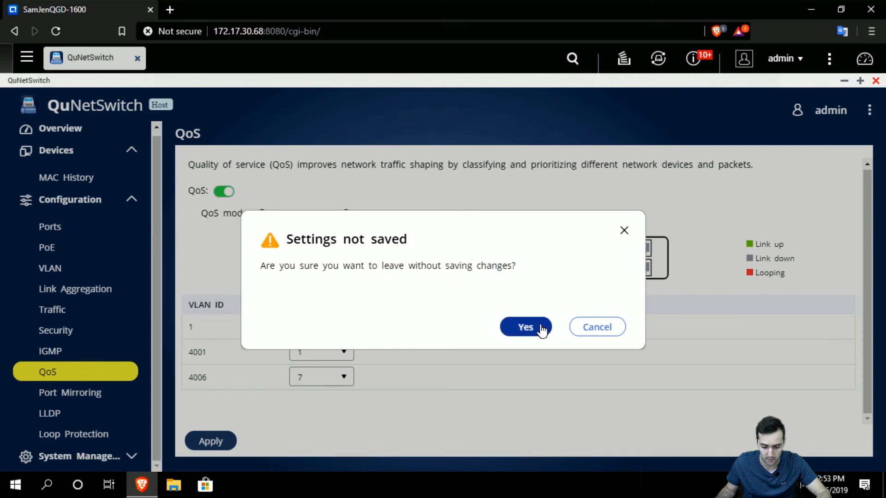
click(526, 327)
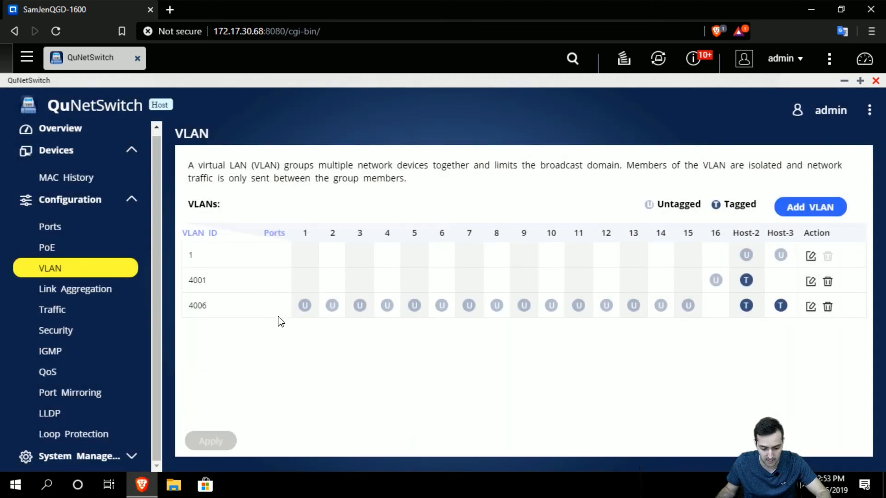
click(812, 308)
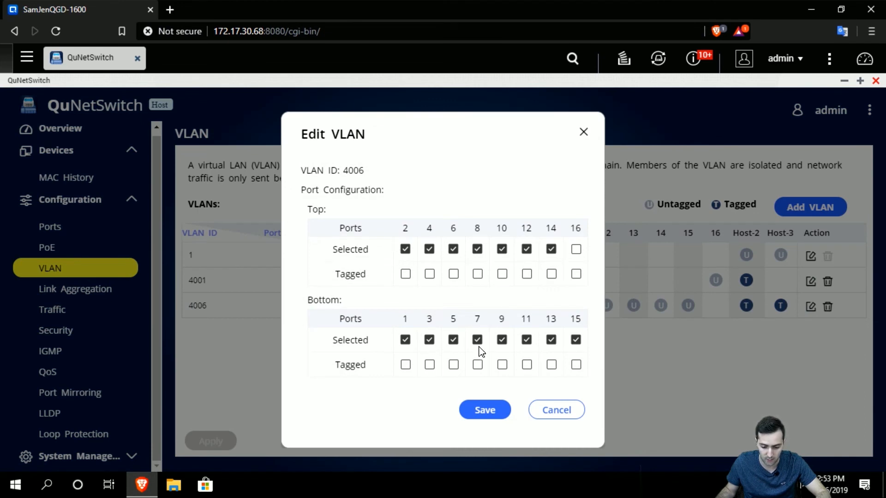
click(584, 132)
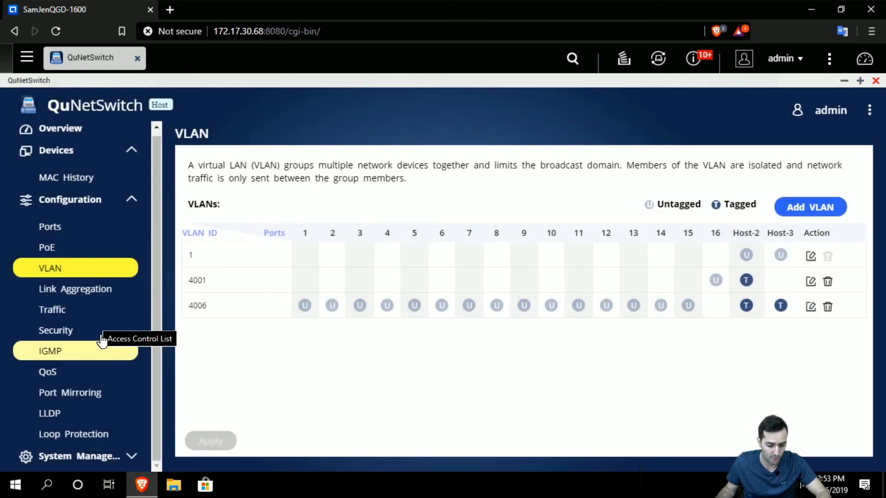
Try QoS in VLAN-based mode again with priority 7 for VLAN 4006, and review its other priority levels.
click(103, 372)
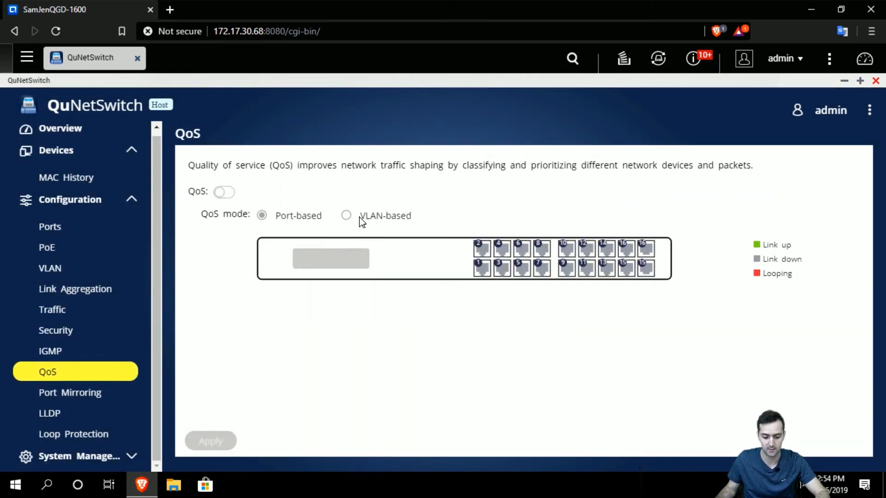
click(225, 193)
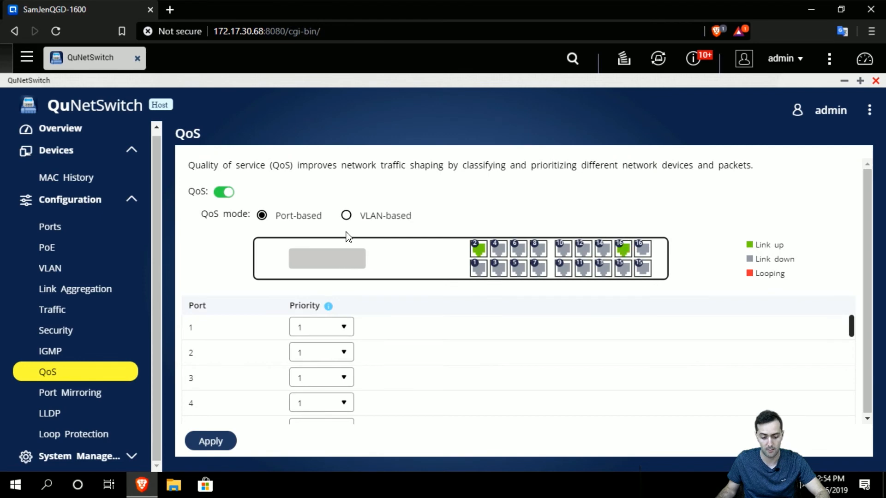
click(346, 216)
click(325, 379)
click(328, 374)
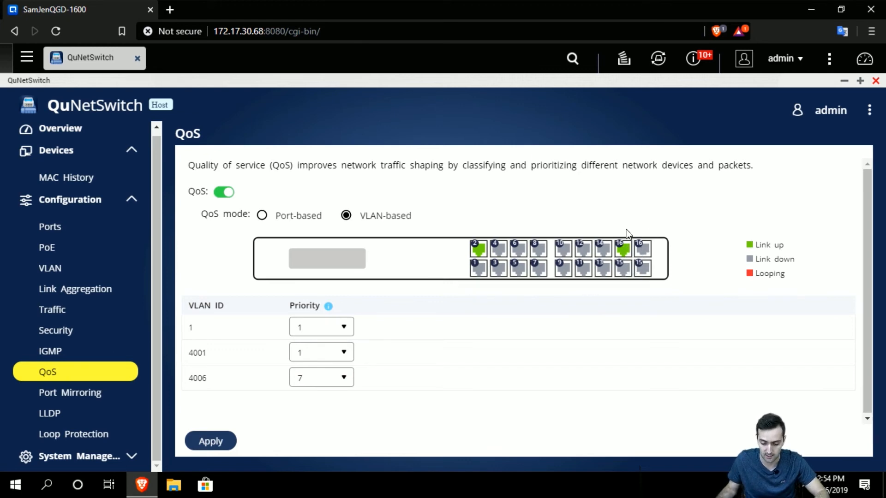
click(325, 380)
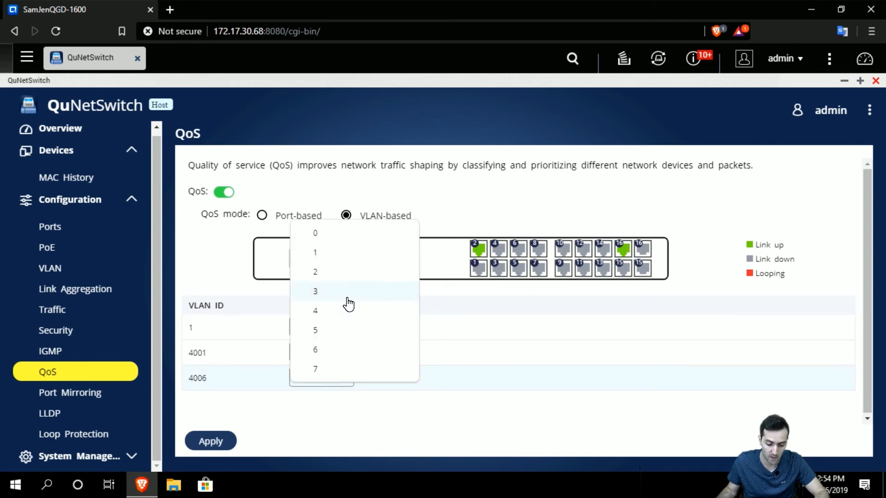
click(356, 236)
Return QoS to port-based mode, review the priority levels for port 3, and switch QoS off.
click(262, 216)
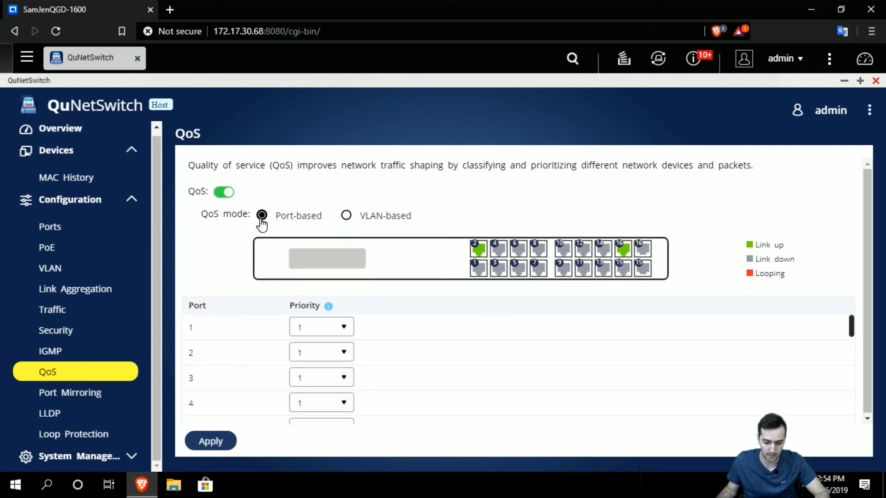
click(340, 352)
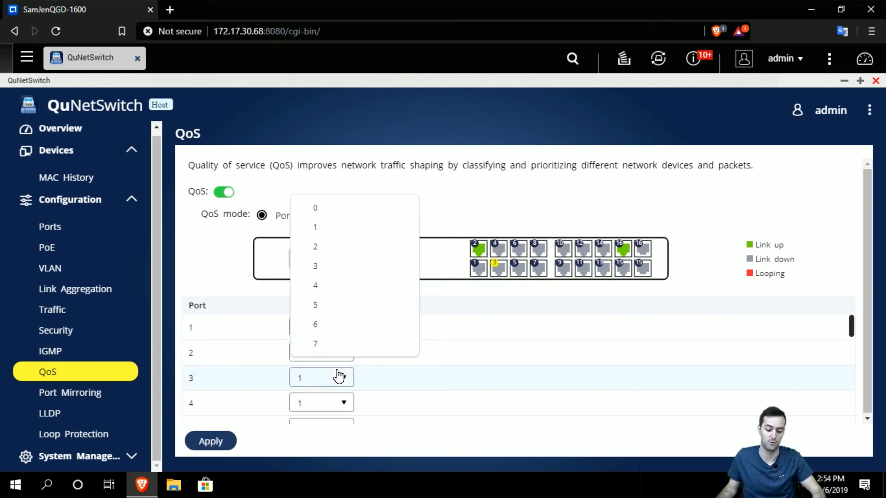
click(351, 256)
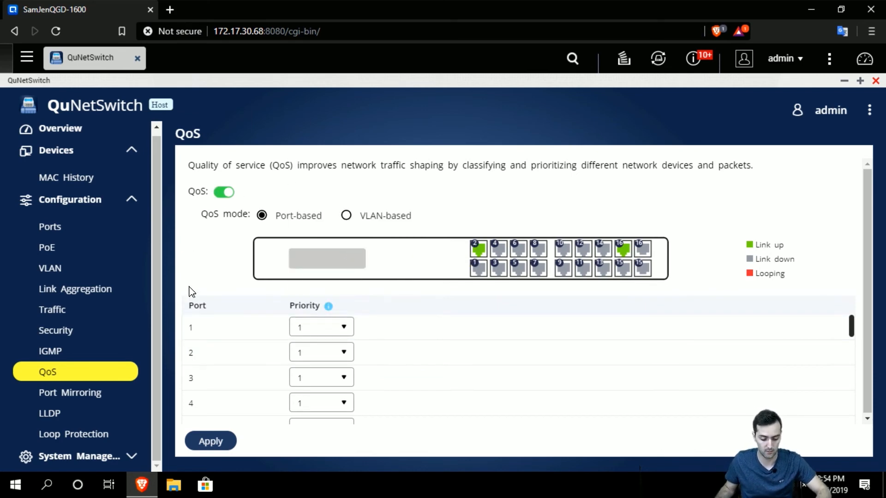
click(221, 194)
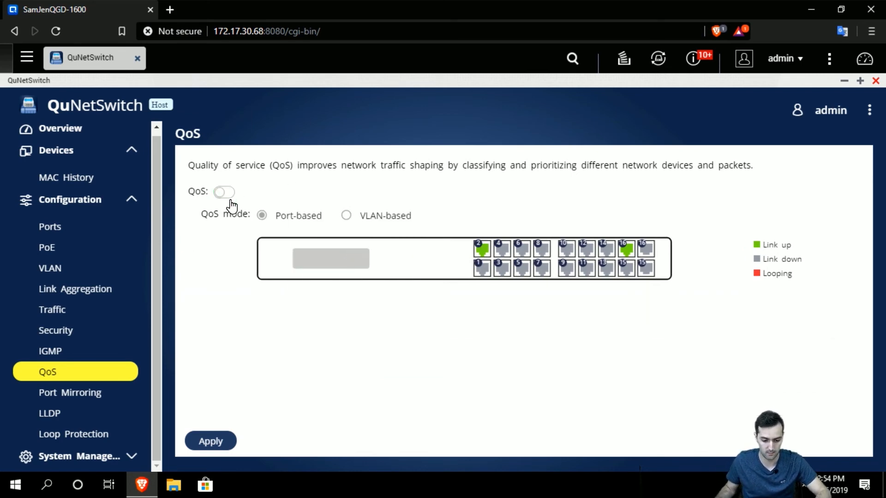
Leave QoS without saving, and switch on port mirroring with port 2 as source and port 1 as destination.
click(118, 396)
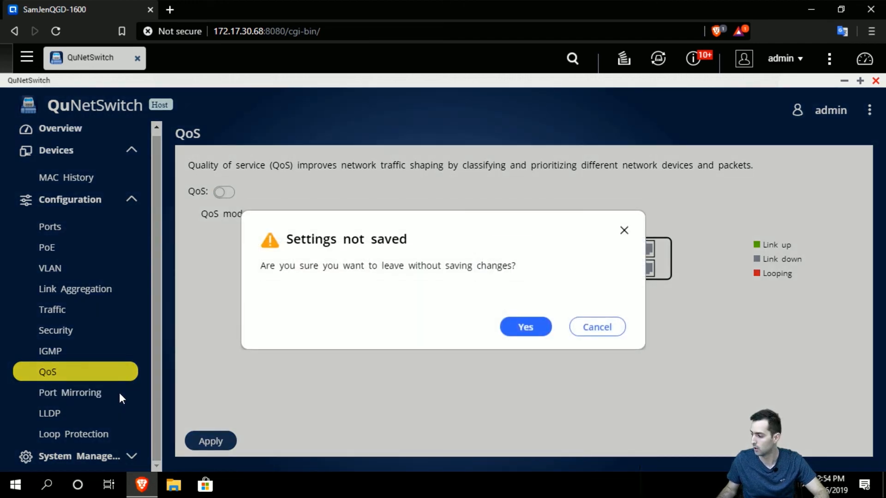
click(509, 330)
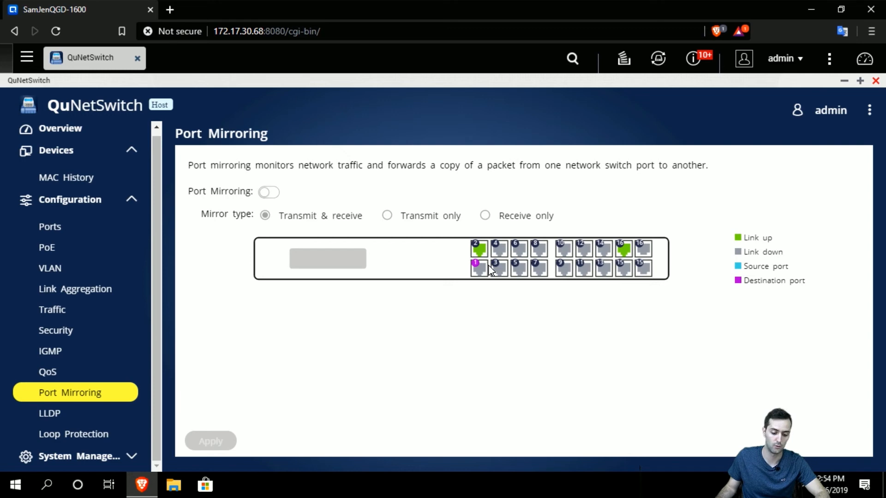
click(269, 192)
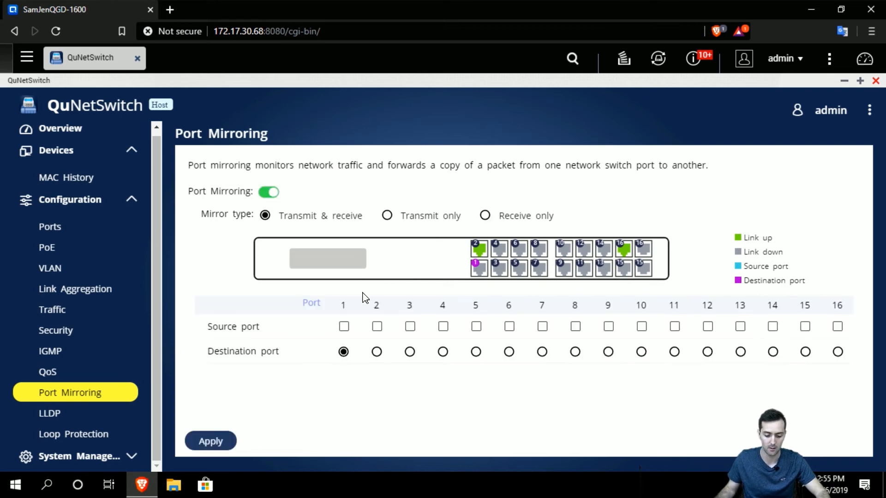
click(378, 327)
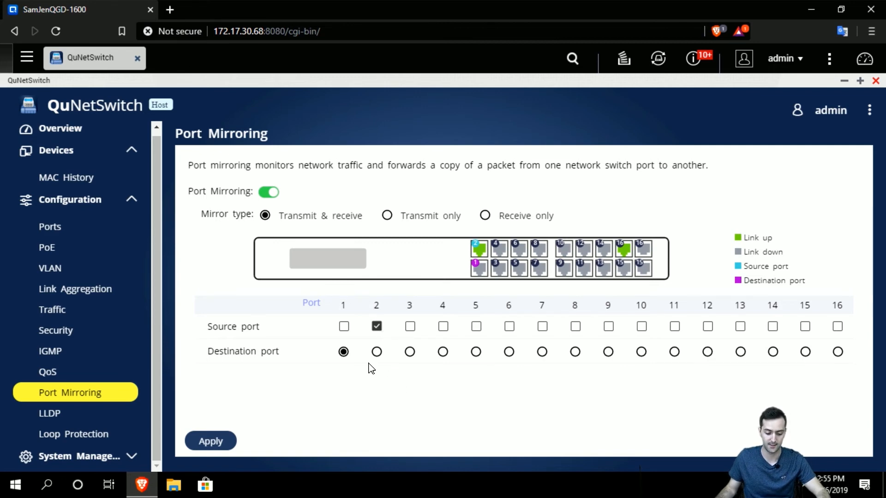
click(344, 352)
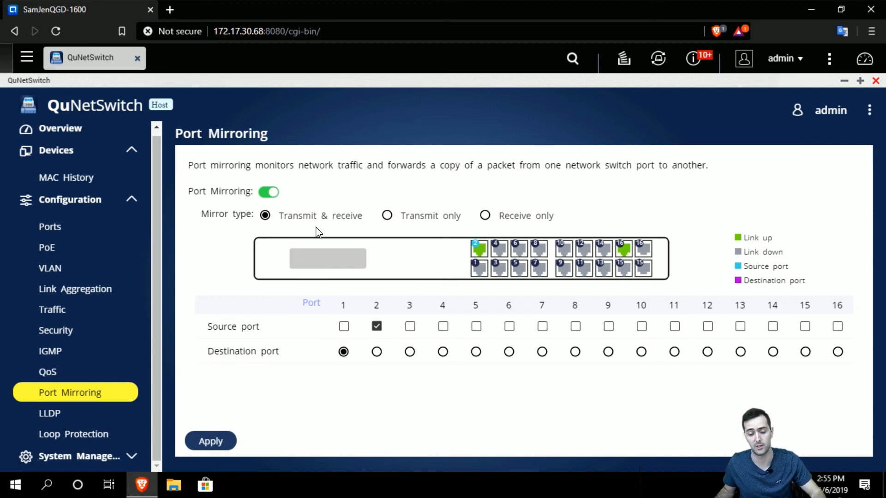
Try the mirror types Transmit only and Receive only, and set the type back to Transmit & receive.
click(386, 217)
click(507, 222)
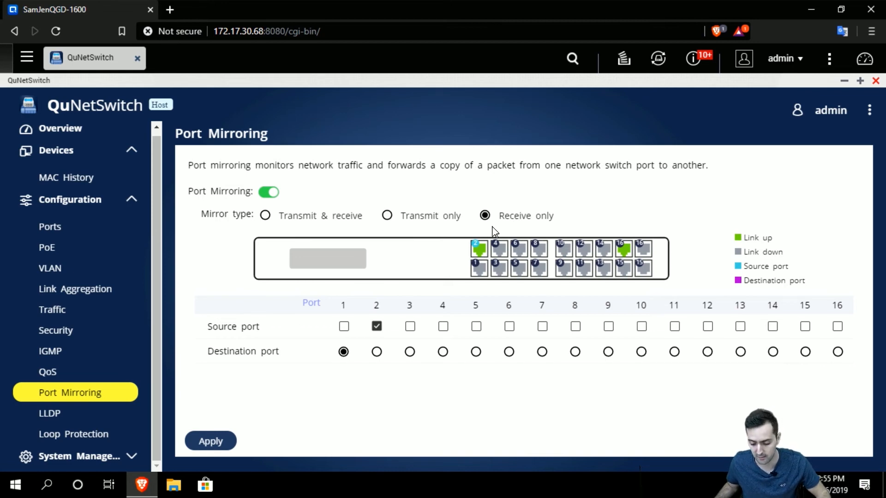
click(301, 219)
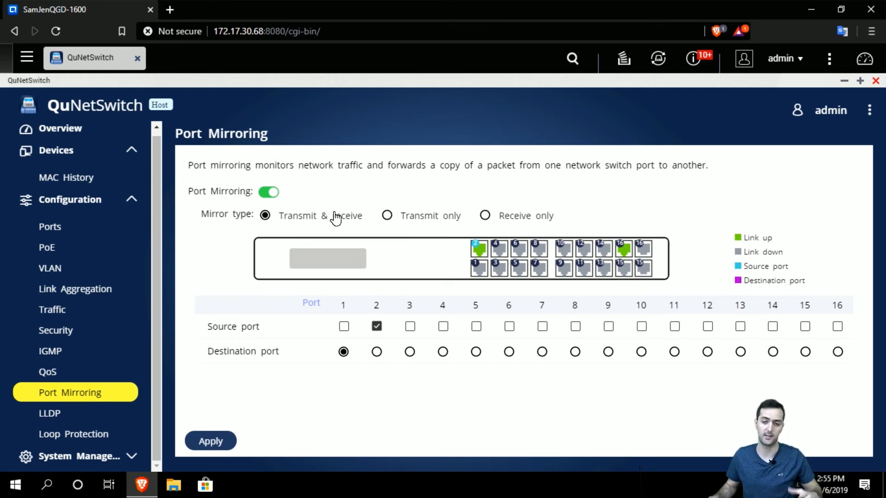
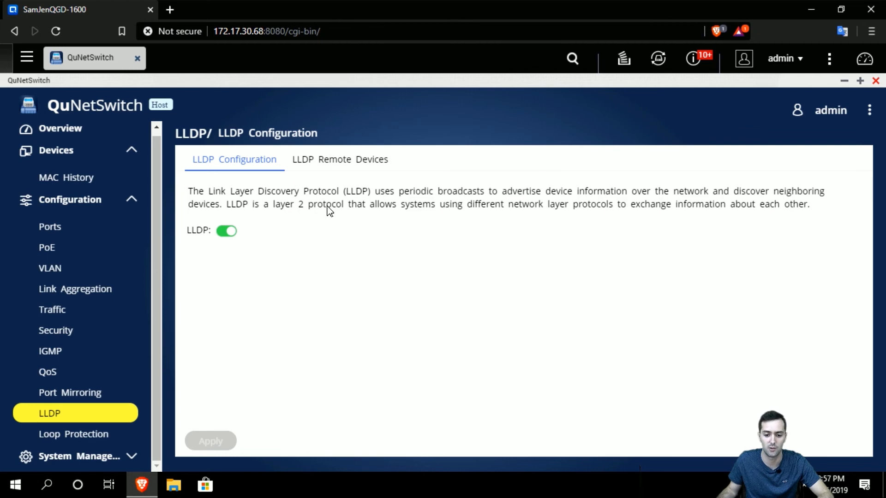
Switch LLDP off and back on, and try to leave its configuration but cancel to stay on the page.
click(229, 238)
click(229, 236)
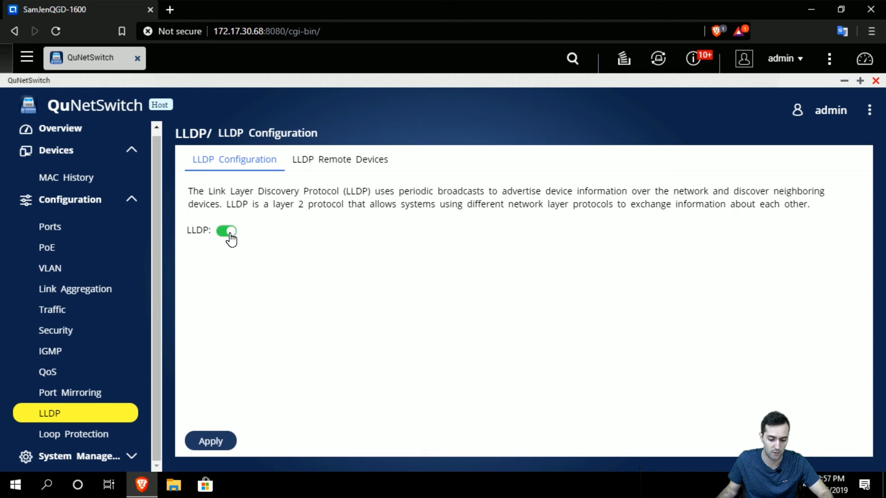
click(345, 171)
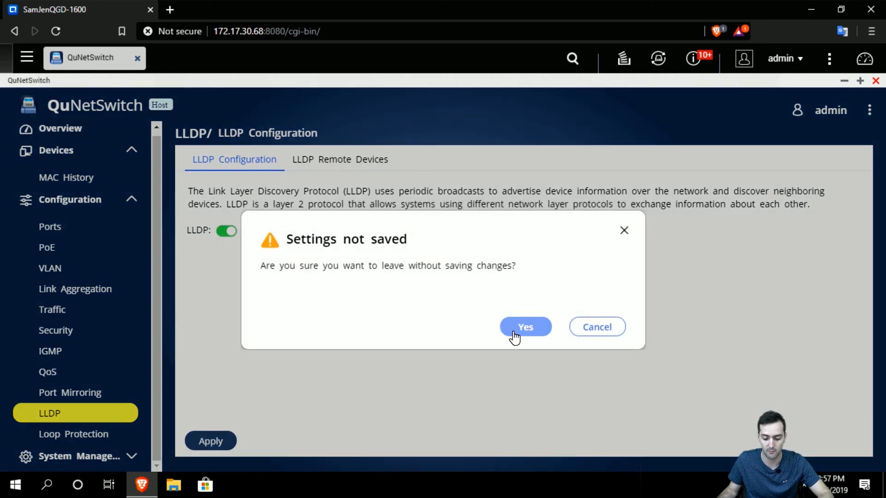
click(581, 330)
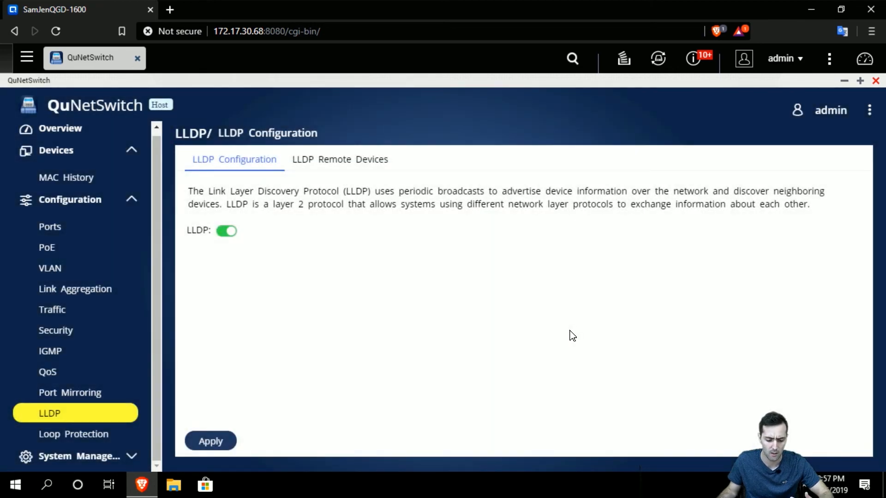
Leave the LLDP configuration without saving, view the LLDP remote devices, and return to the configuration.
click(382, 171)
click(521, 328)
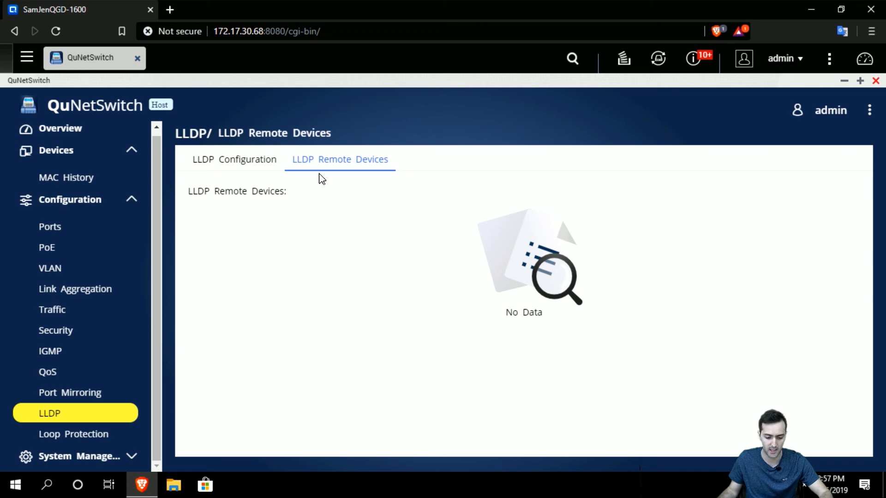
click(248, 160)
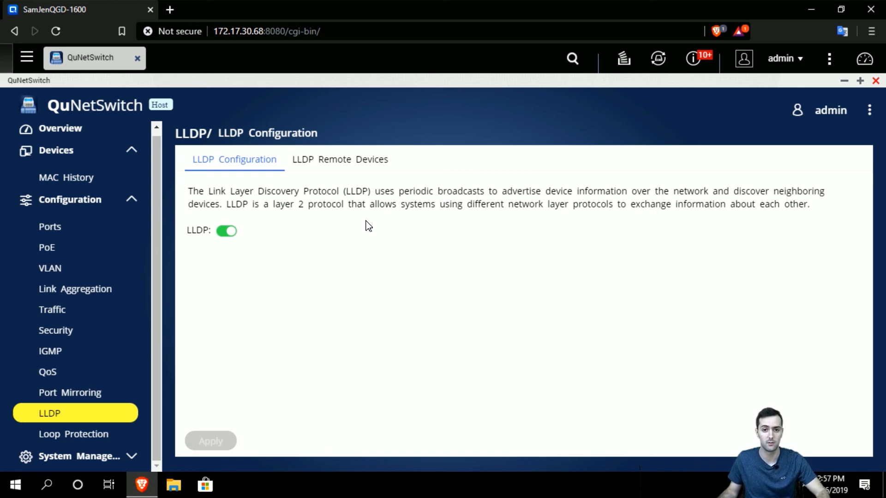
Open Loop Protection, read the explanation of the transmission time, and review the loop status of all ports.
click(66, 436)
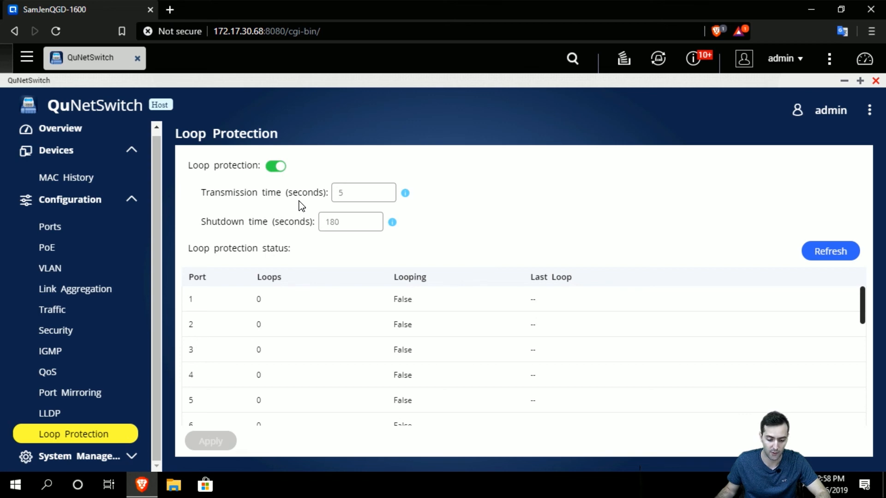
click(405, 194)
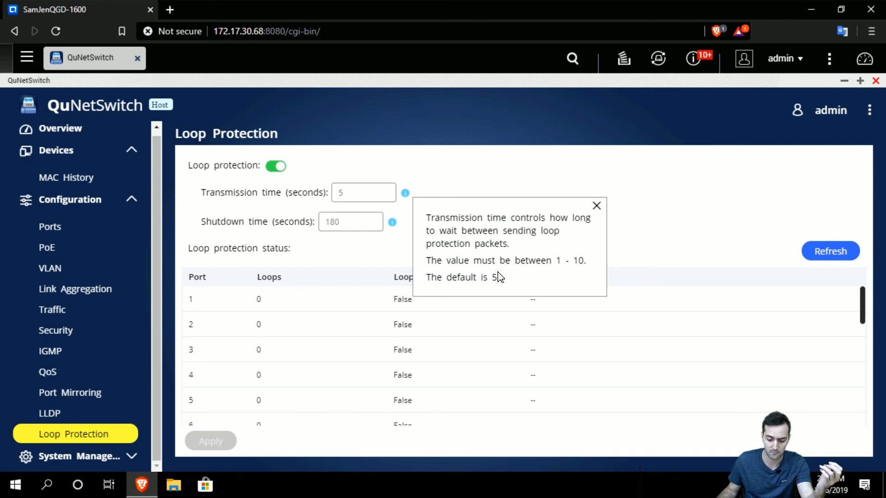
click(500, 185)
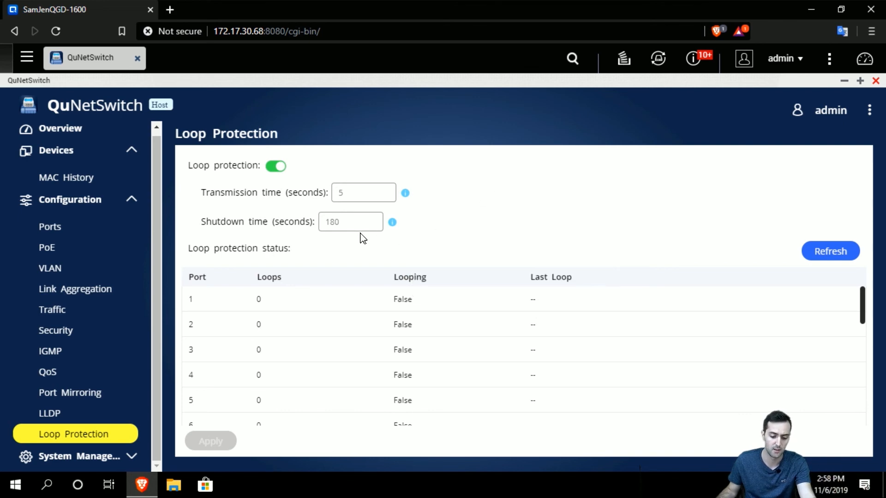
scroll(407, 319, down, 2)
scroll(408, 323, down, 3)
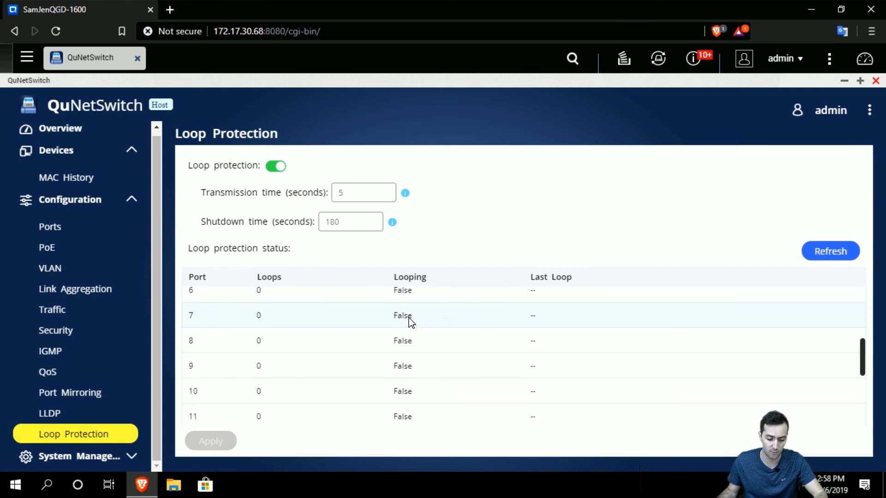
scroll(408, 329, down, 3)
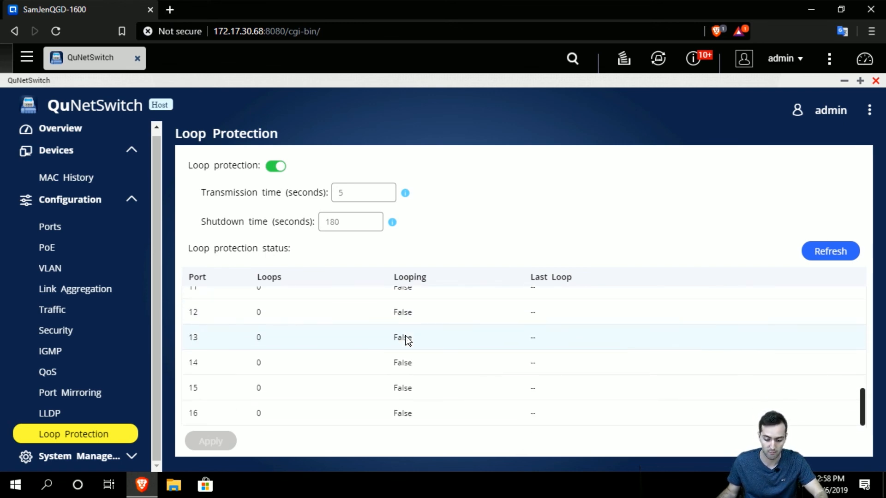
drag(863, 414, 866, 353)
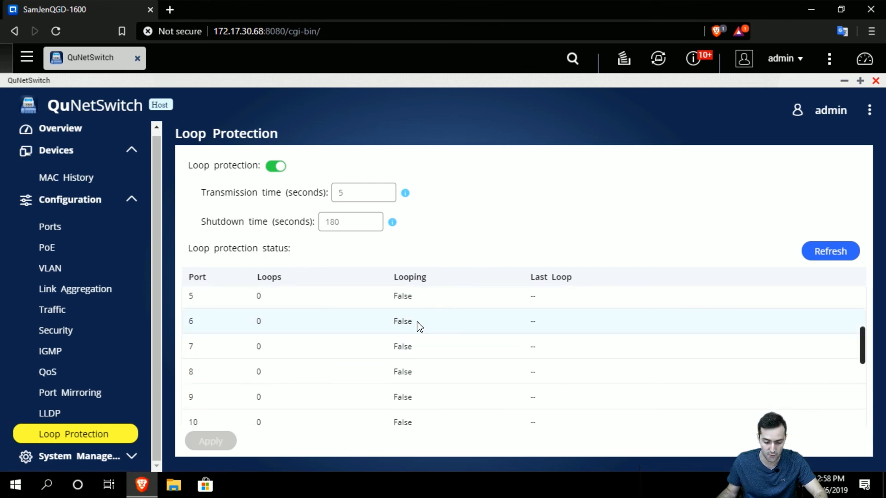
scroll(418, 324, up, 3)
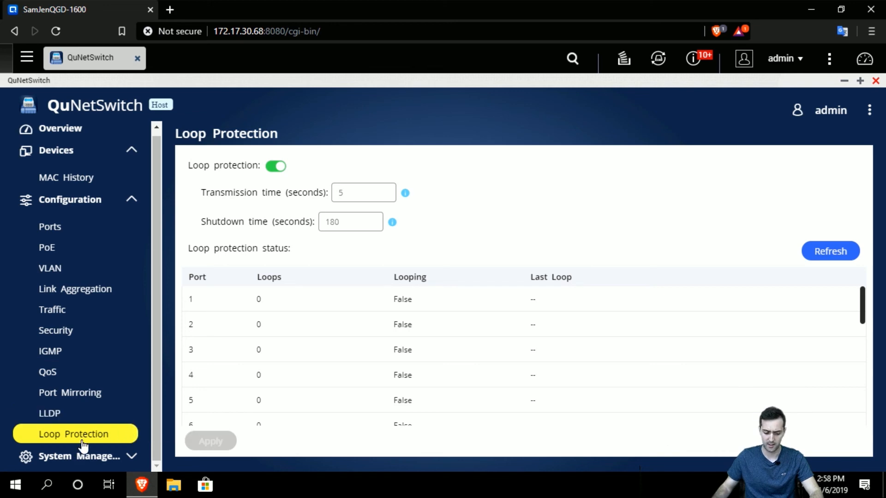
Collapse the Devices and Configuration groups, keep System Management expanded, and open System Information.
click(126, 456)
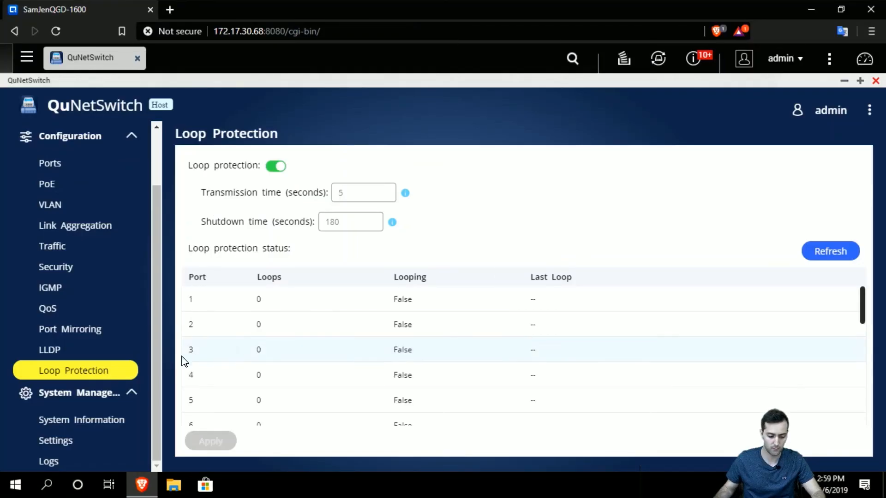
click(109, 406)
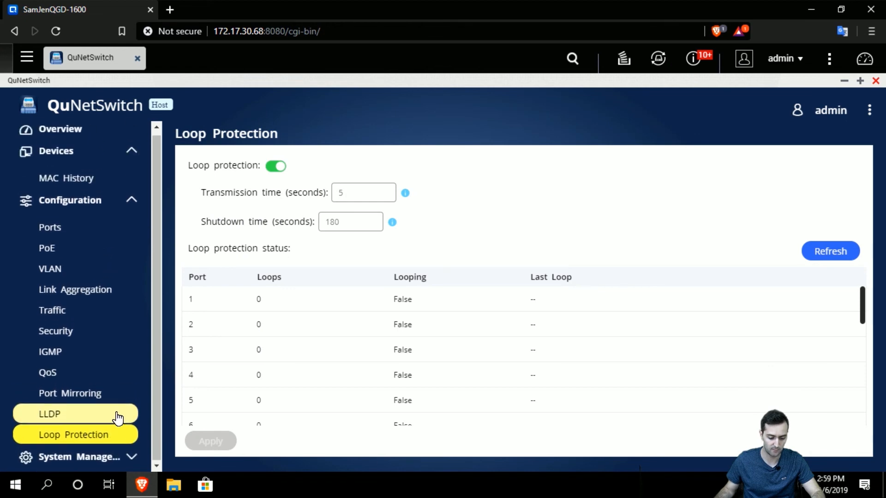
click(122, 461)
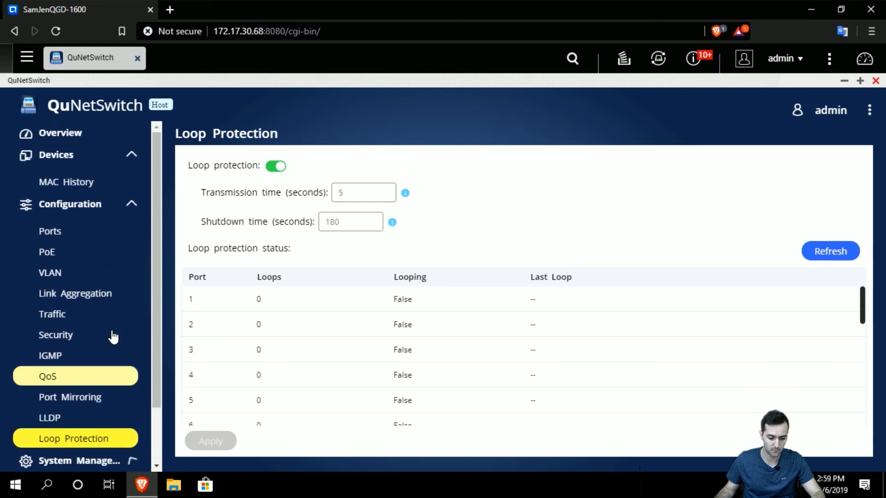
click(133, 204)
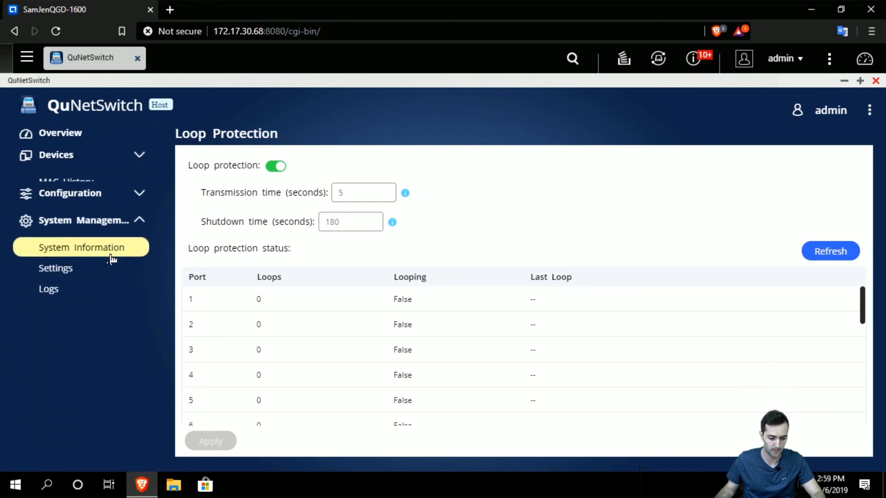
click(113, 261)
click(123, 244)
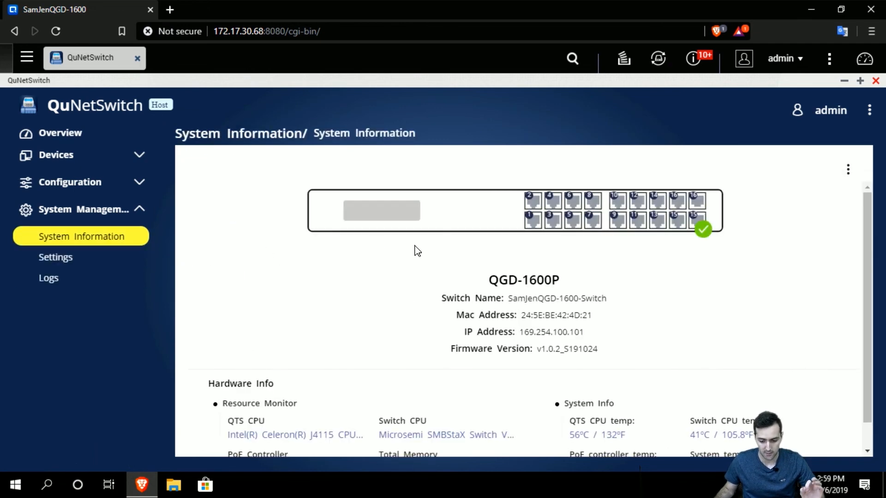
Examine the switch's firmware version, hardware info, and the QTS CPU, switch CPU, PoE controller and system temperatures.
scroll(489, 306, down, 1)
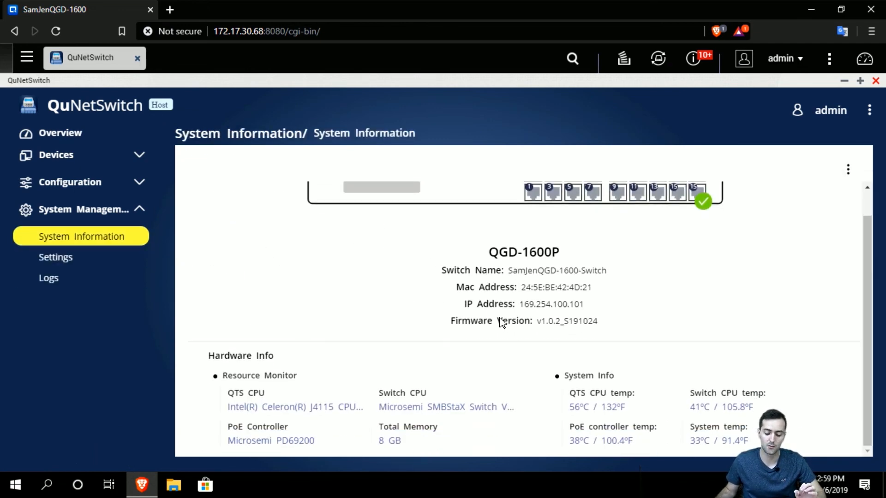
scroll(564, 295, up, 1)
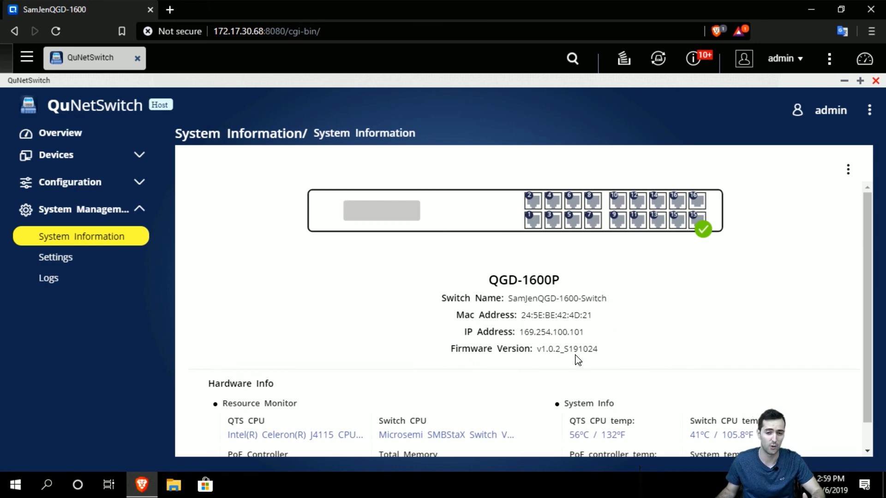
scroll(576, 363, down, 1)
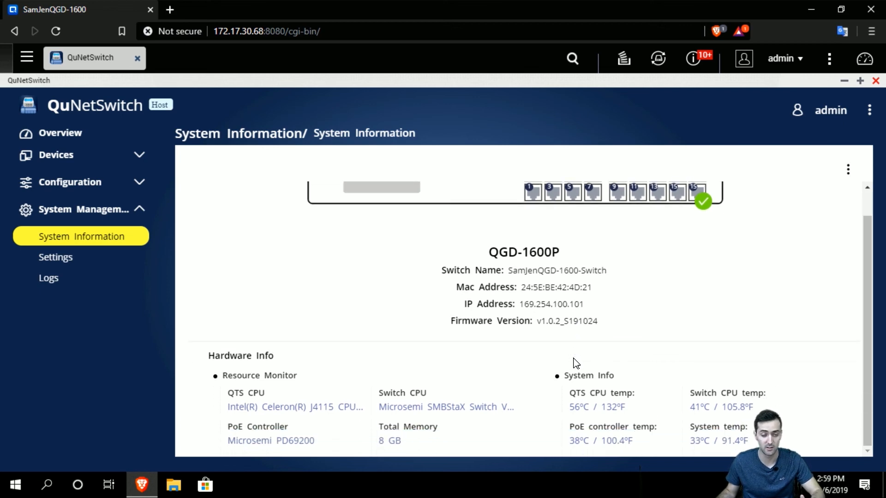
scroll(574, 362, up, 1)
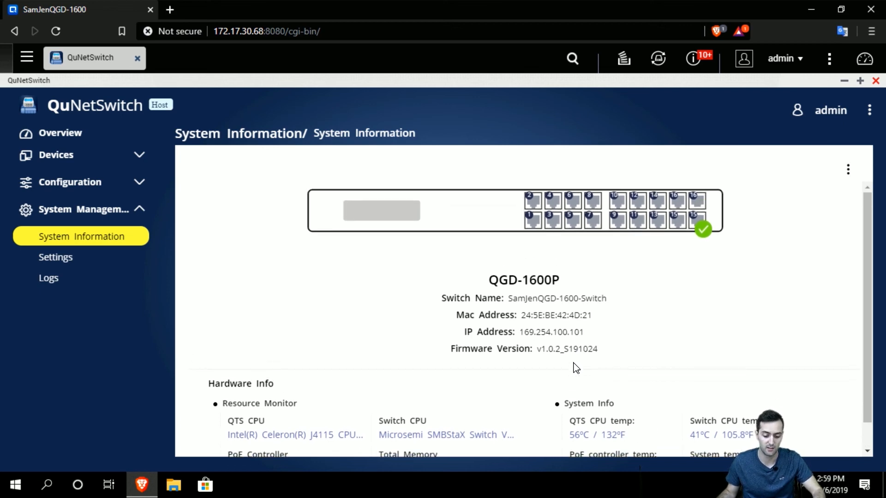
scroll(575, 368, down, 1)
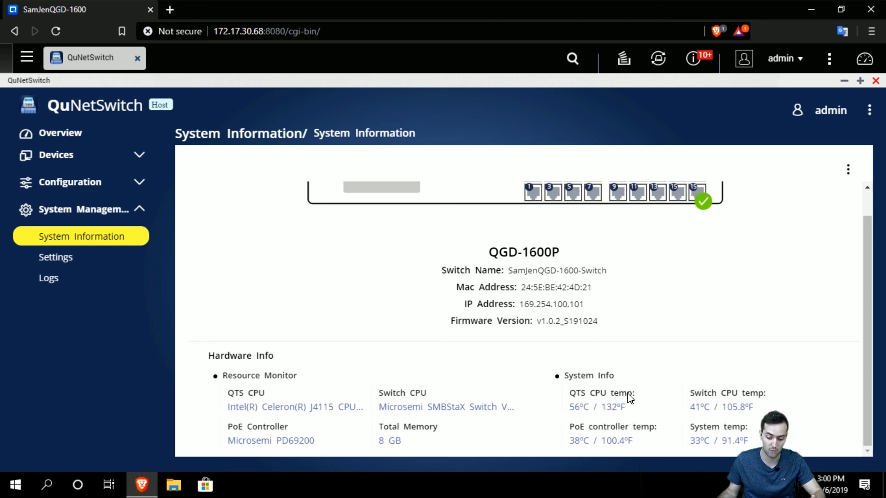
scroll(461, 314, up, 1)
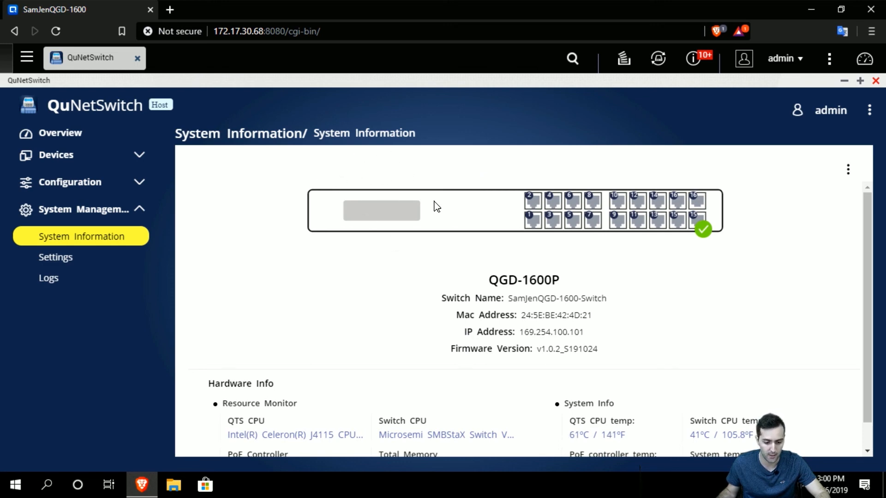
scroll(423, 237, down, 1)
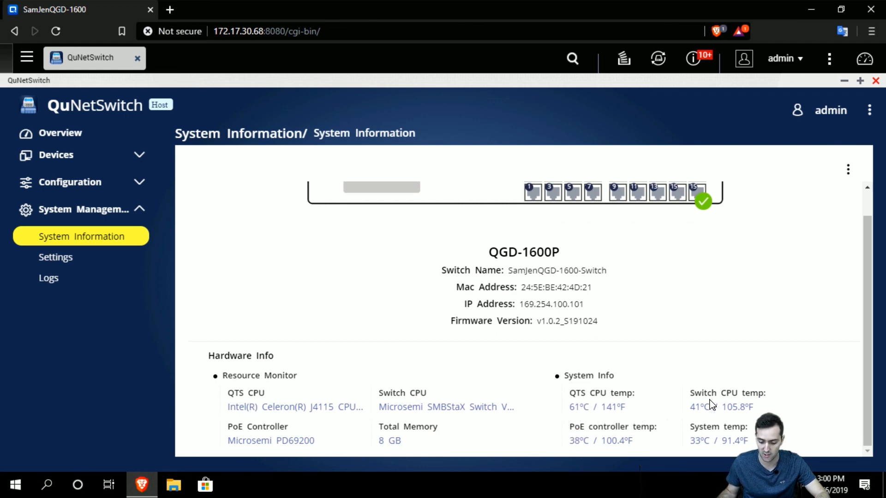
drag(710, 408, 690, 408)
click(687, 392)
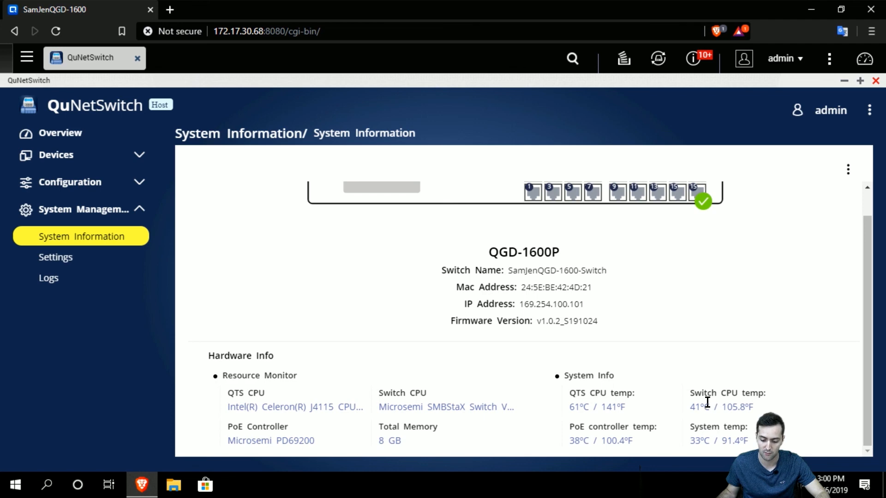
drag(585, 414, 570, 413)
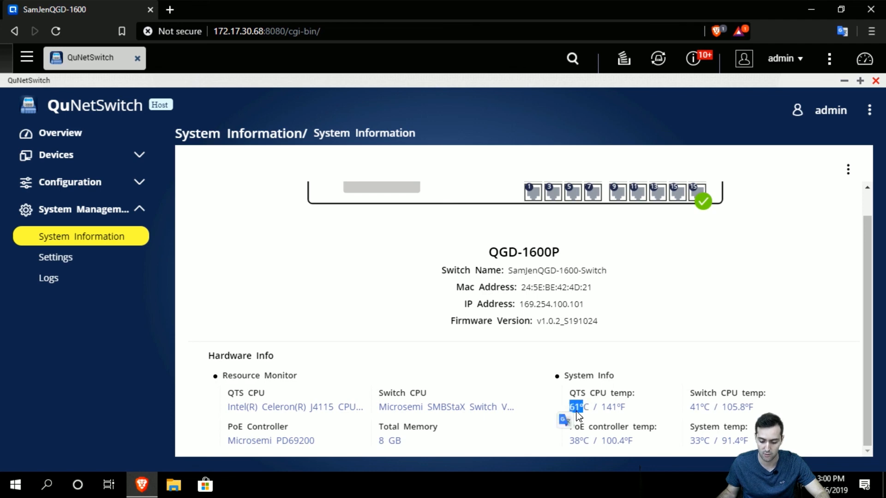
click(690, 434)
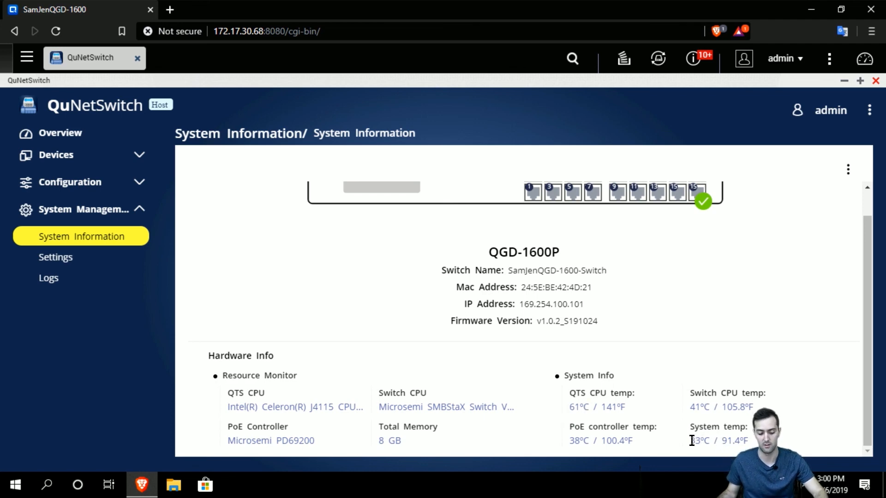
Open the system settings, review the automatic and manual IP and DNS options, and view the password change fields.
click(135, 264)
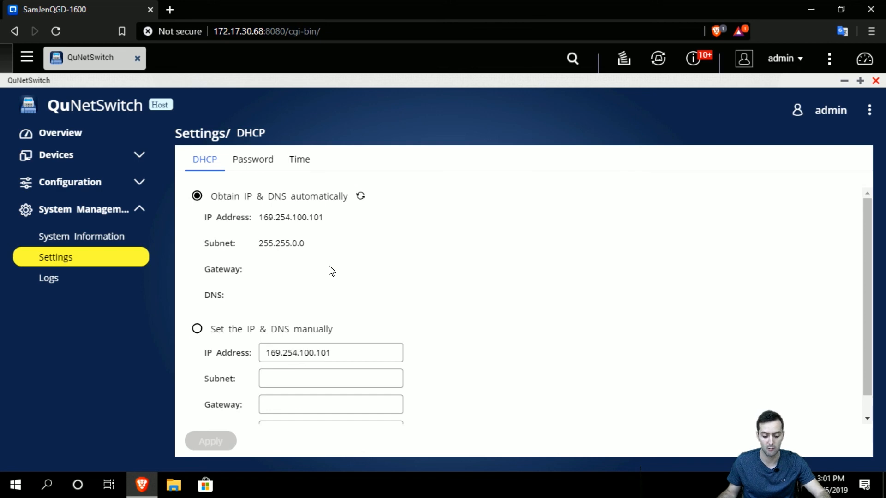
scroll(345, 263, down, 1)
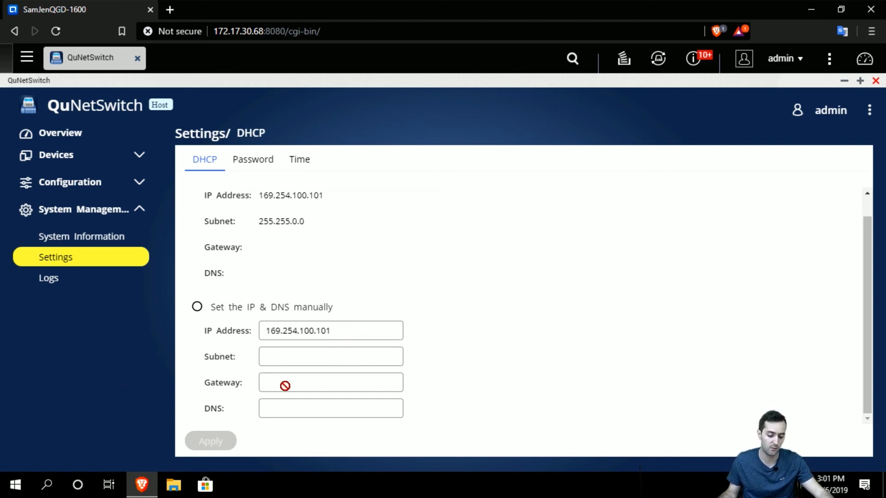
scroll(282, 378, up, 1)
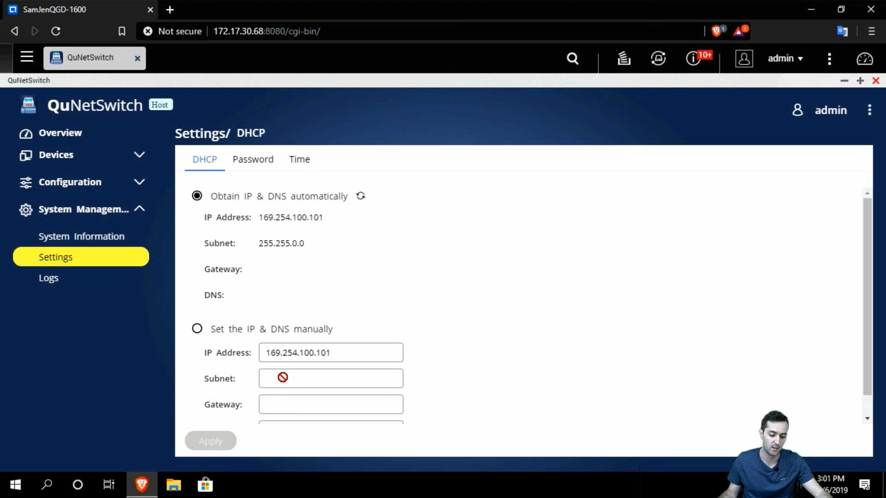
click(270, 166)
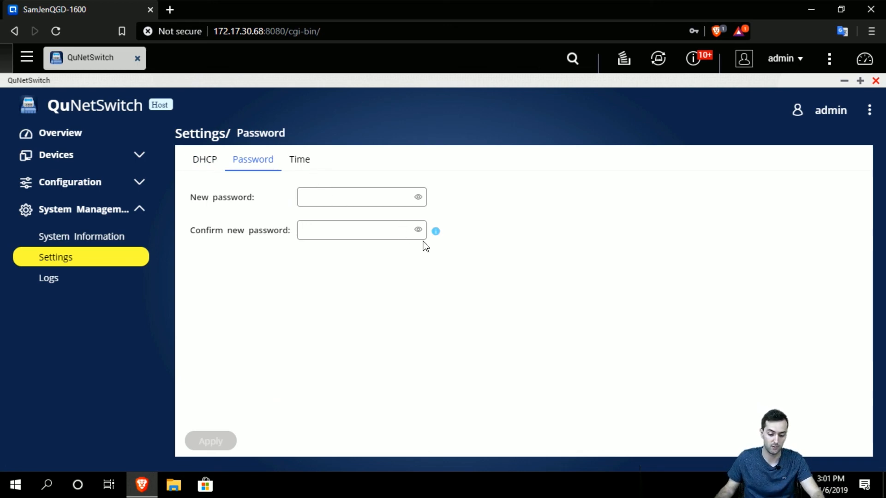
Open the time settings, look through the available time zones, and select (GMT+01:00) Sarajevo, Skopje, Warsaw, Zagreb.
click(306, 165)
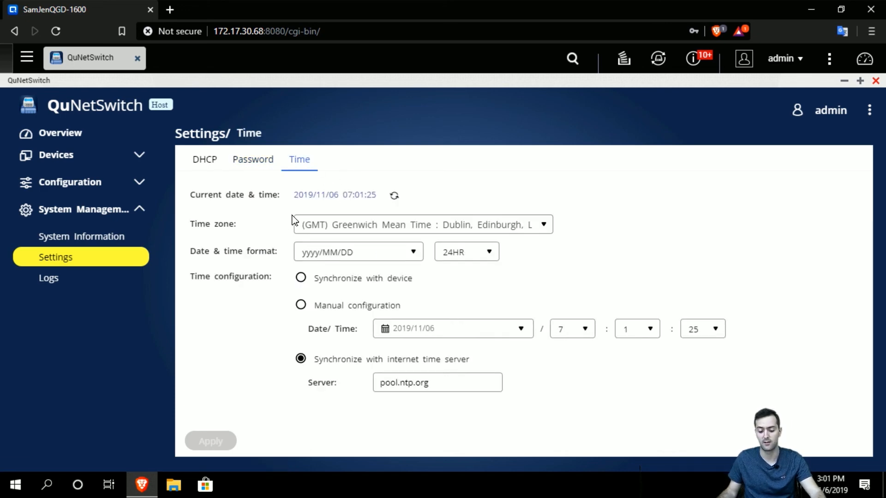
click(368, 227)
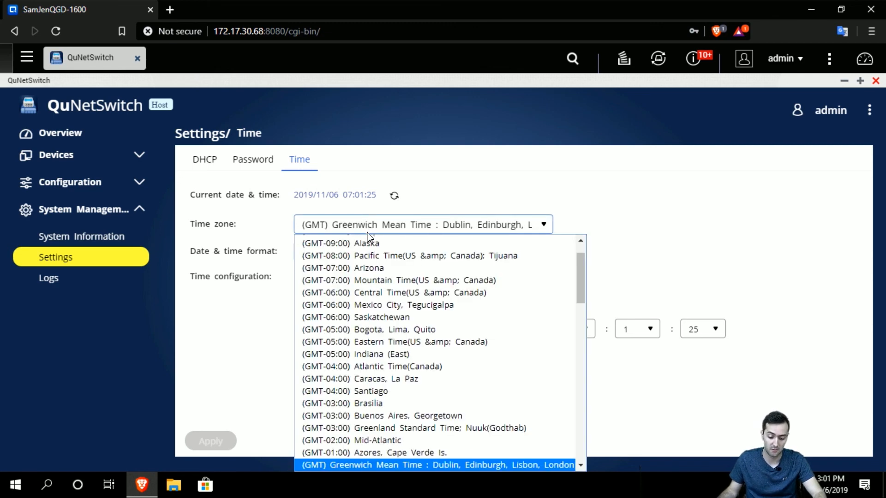
scroll(395, 392, up, 1)
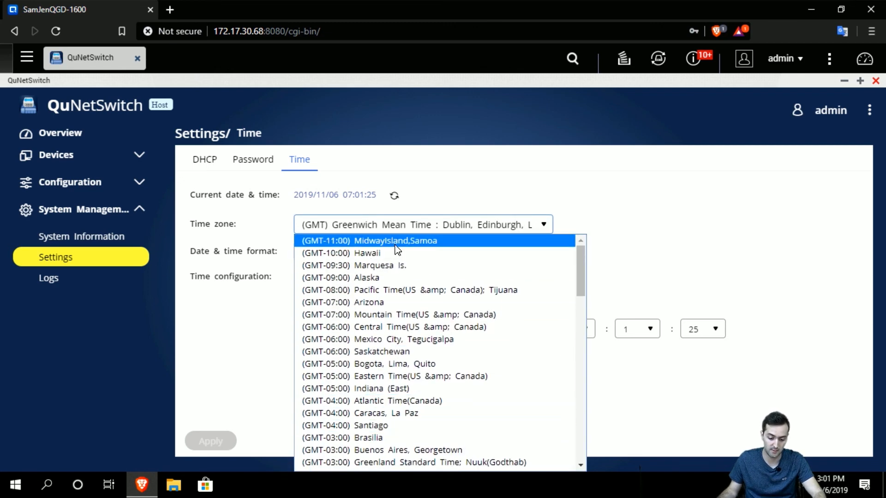
scroll(411, 296, down, 15)
scroll(414, 310, down, 3)
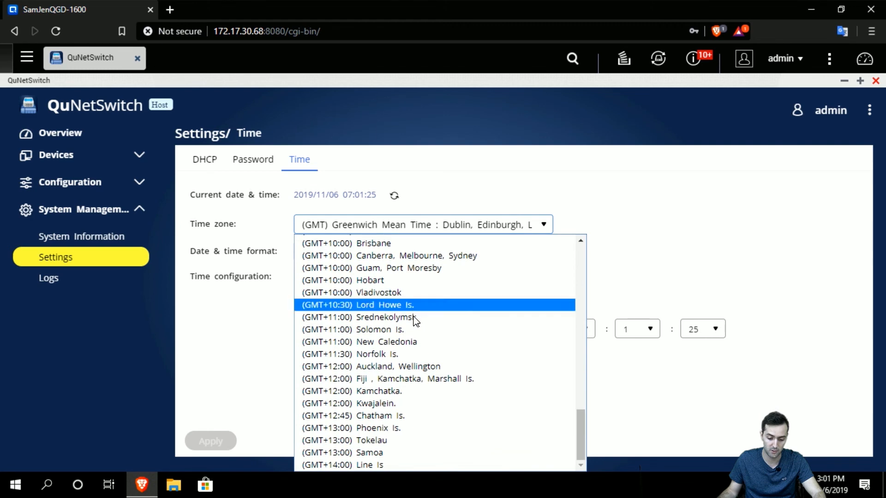
scroll(436, 433, up, 15)
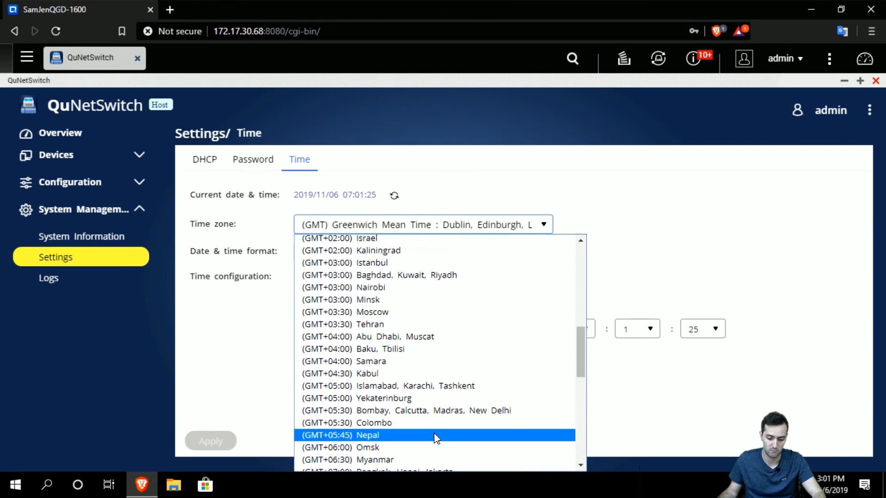
scroll(436, 437, down, 3)
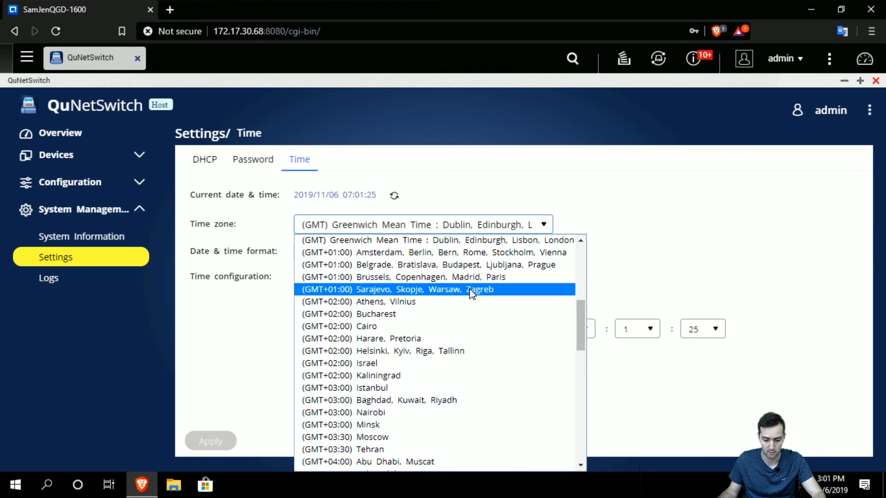
scroll(477, 296, up, 3)
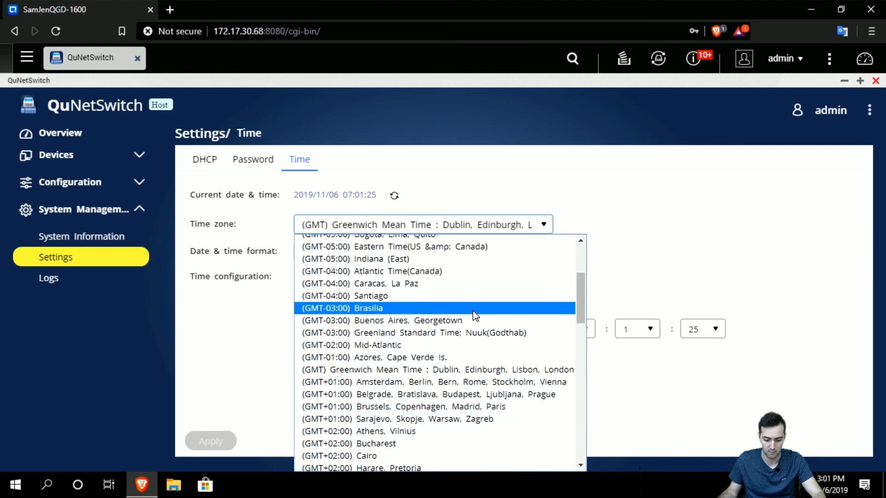
click(470, 419)
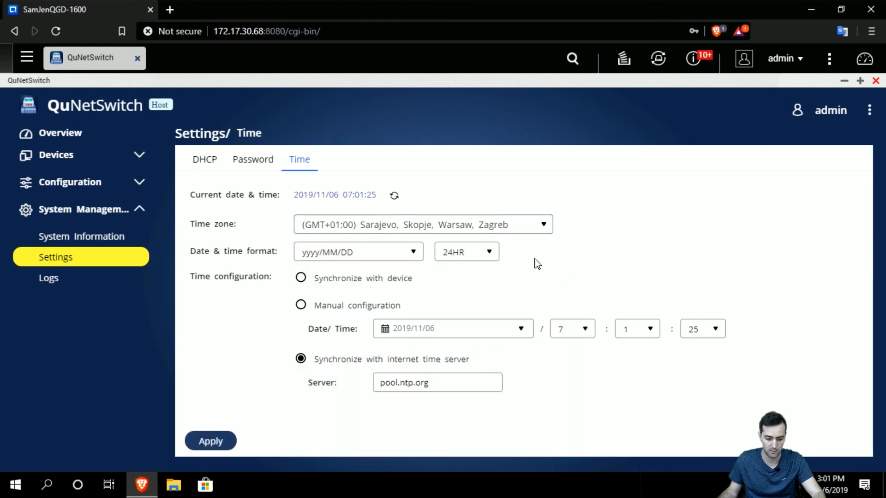
Review the hour format options, try synchronizing the time with the device, and switch the time configuration to manual.
click(478, 257)
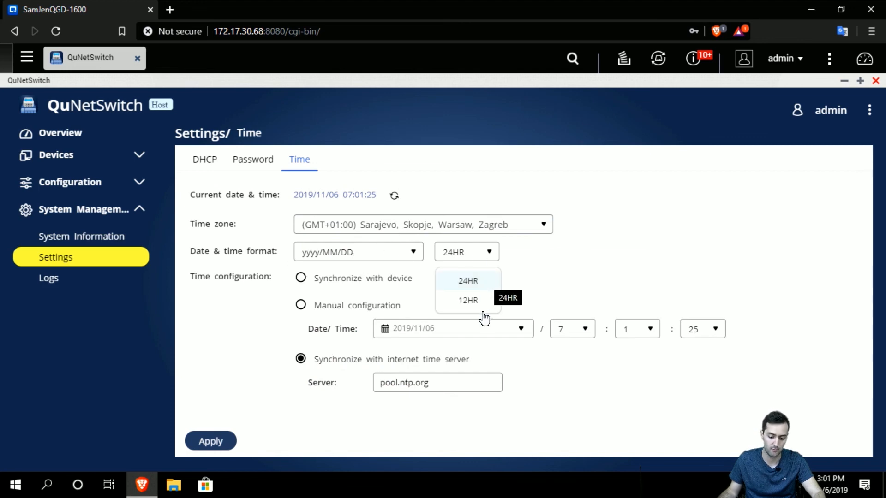
click(572, 269)
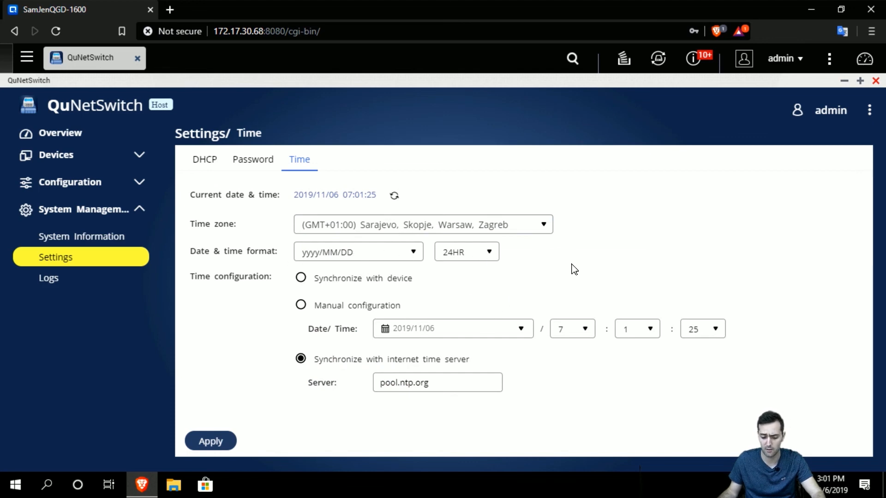
click(389, 287)
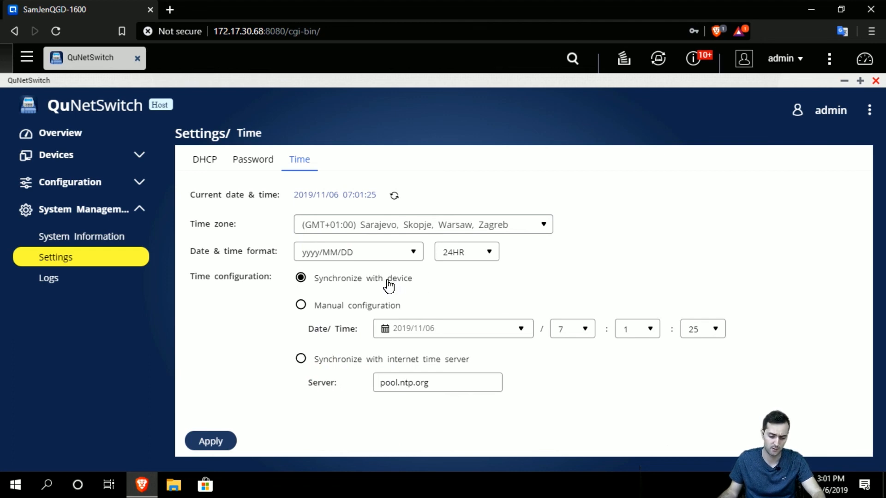
click(358, 311)
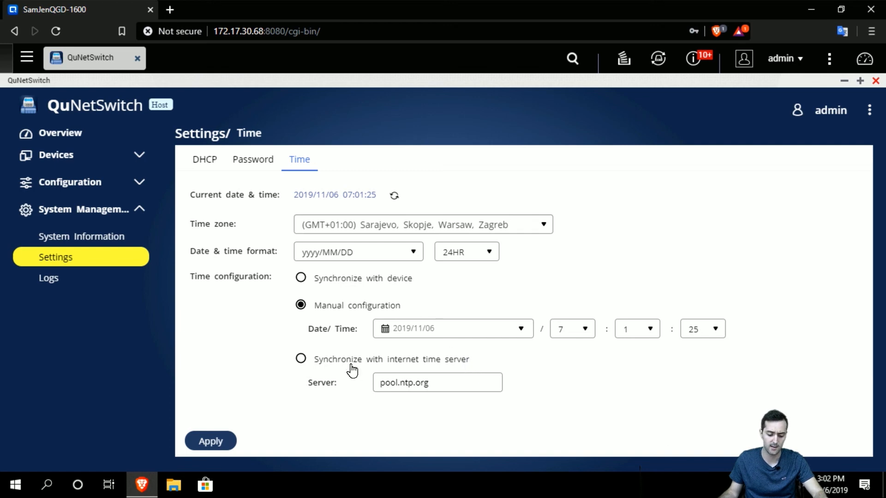
click(455, 382)
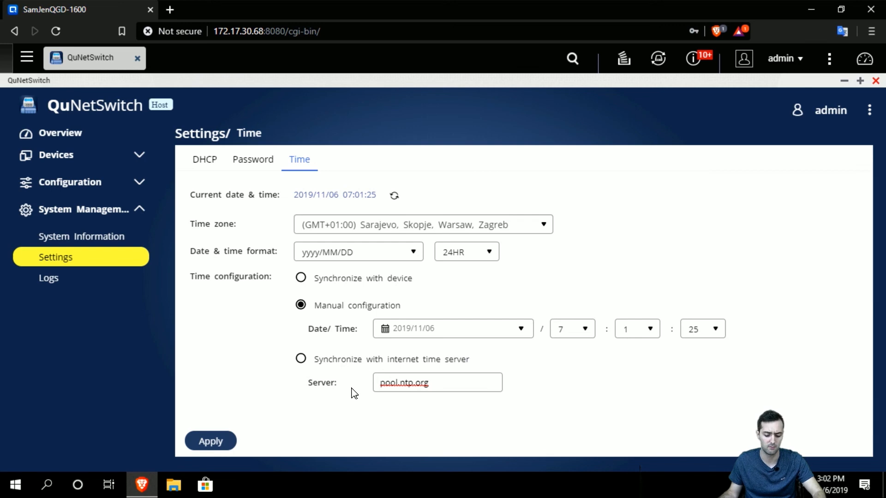
Open the logs, discarding the unsaved time changes, and filter the entries by the Information severity level.
click(100, 281)
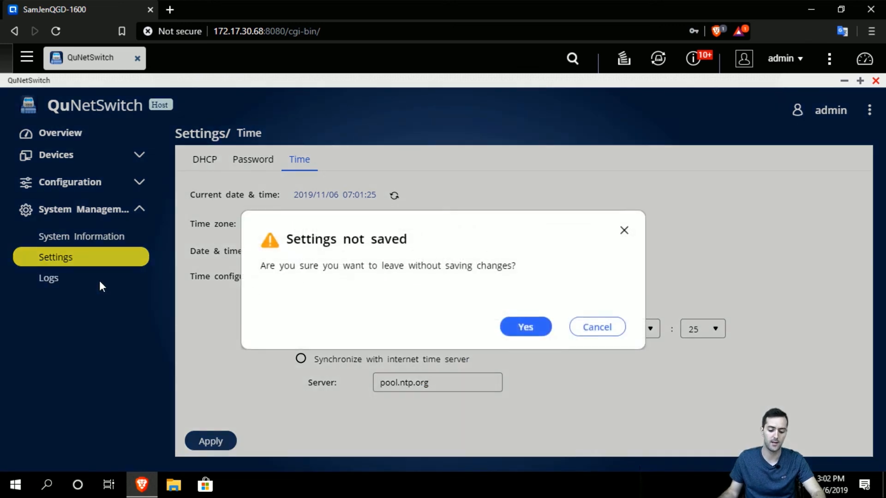
click(549, 329)
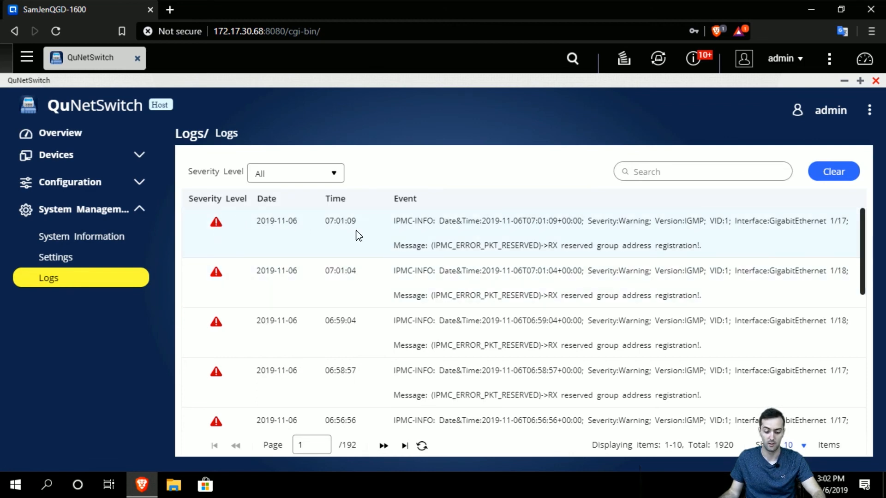
click(332, 174)
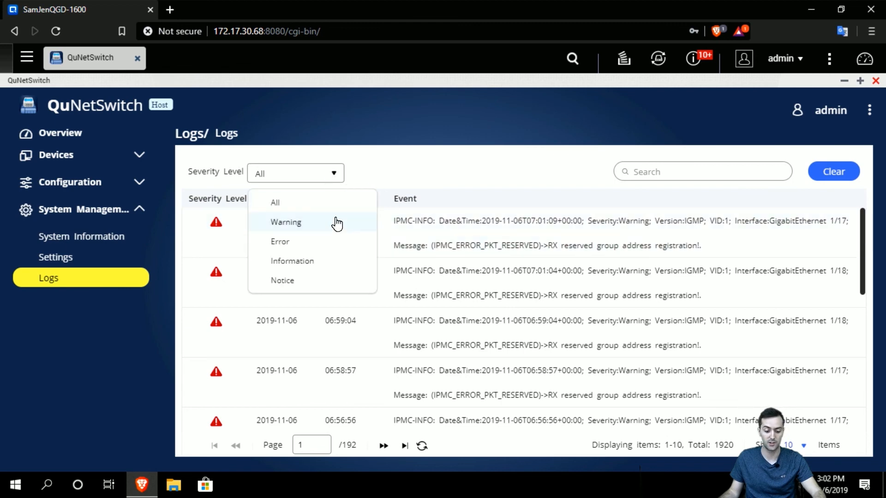
click(349, 262)
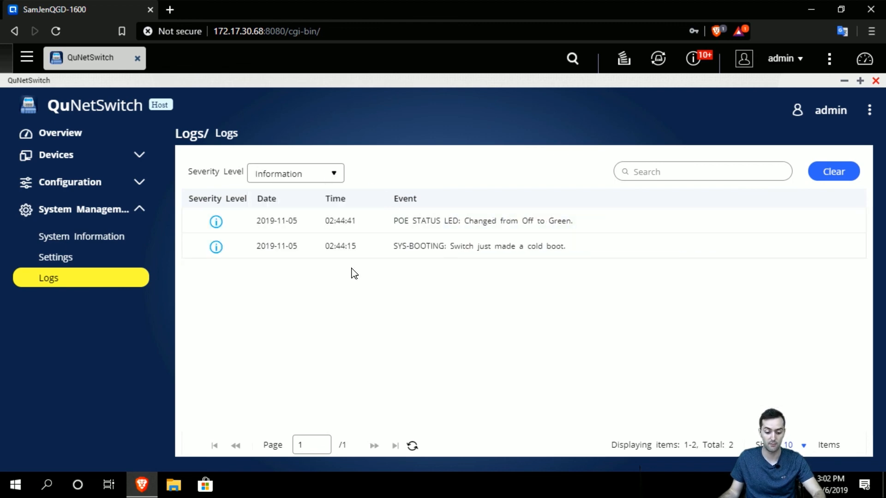
click(301, 178)
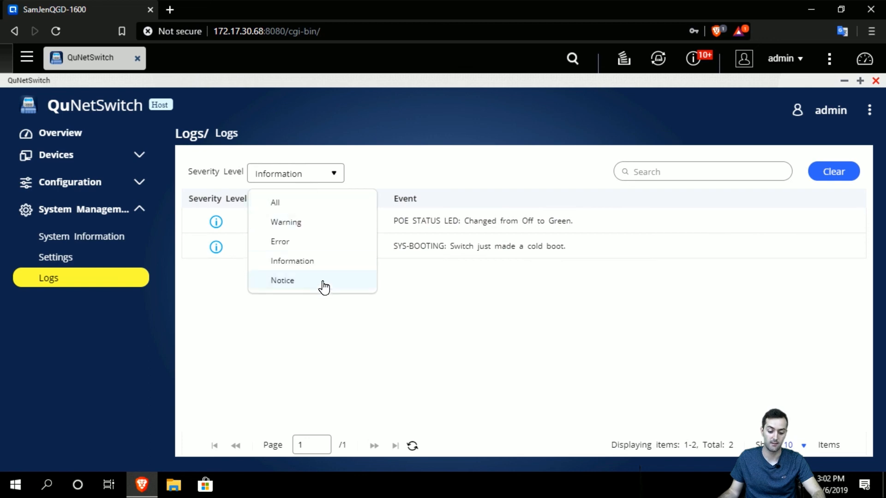
click(464, 283)
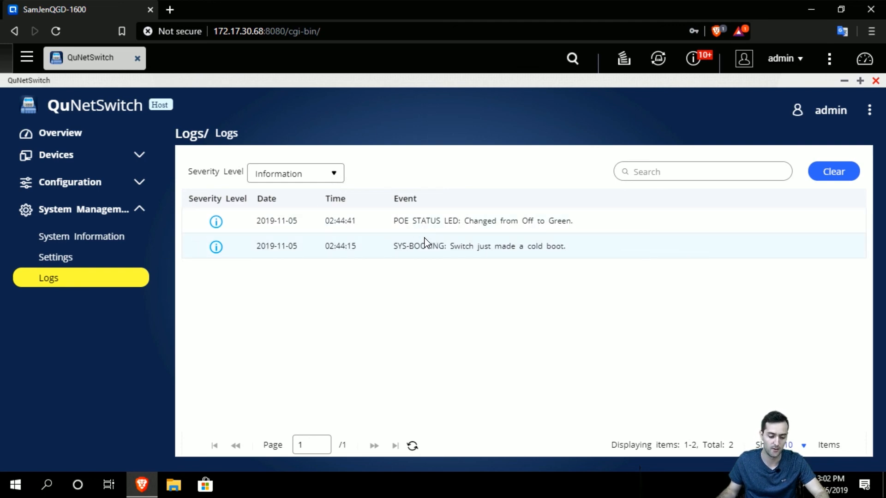
Show log entries of all severity levels again and activate the log search.
click(302, 178)
click(318, 206)
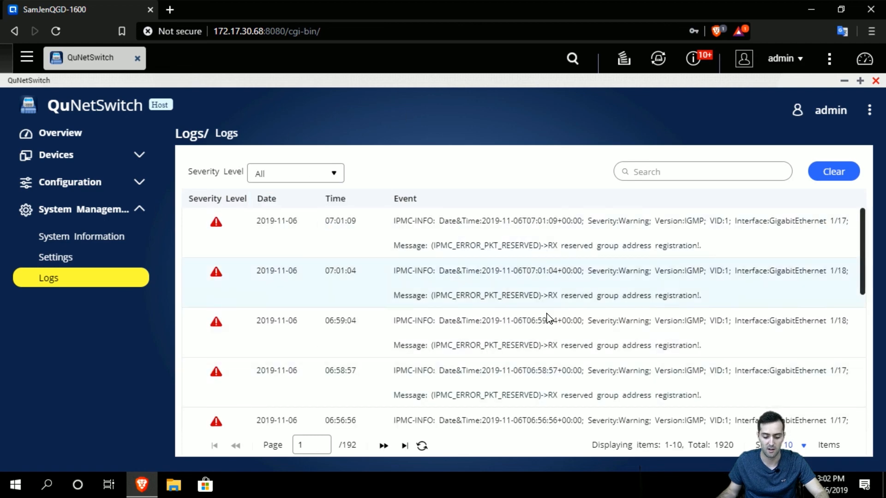
click(738, 168)
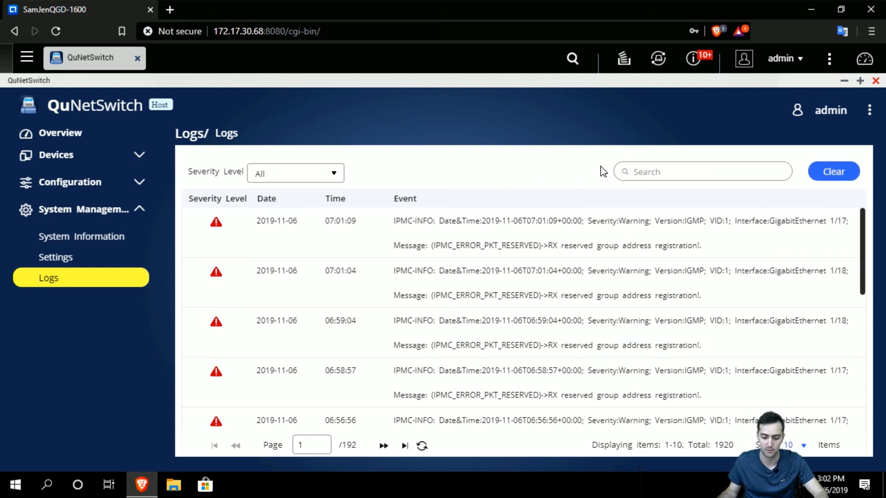
Return to the Overview page and view the About information, closing it again.
click(119, 135)
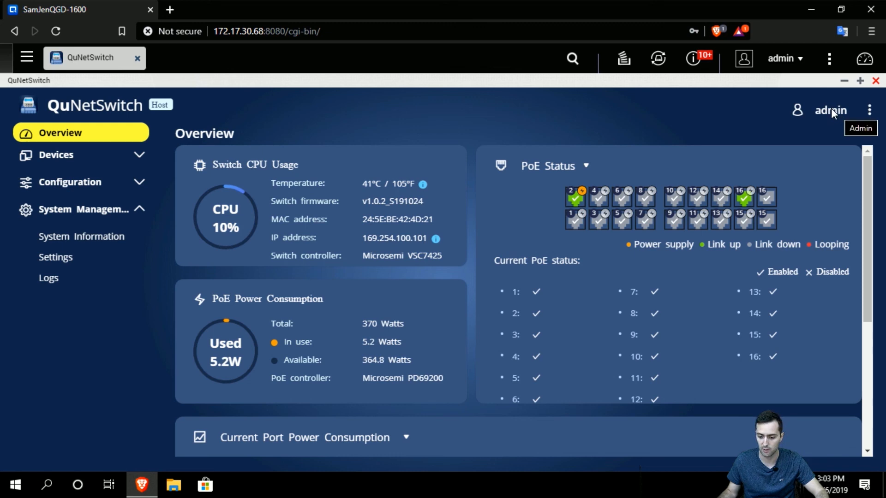
click(874, 111)
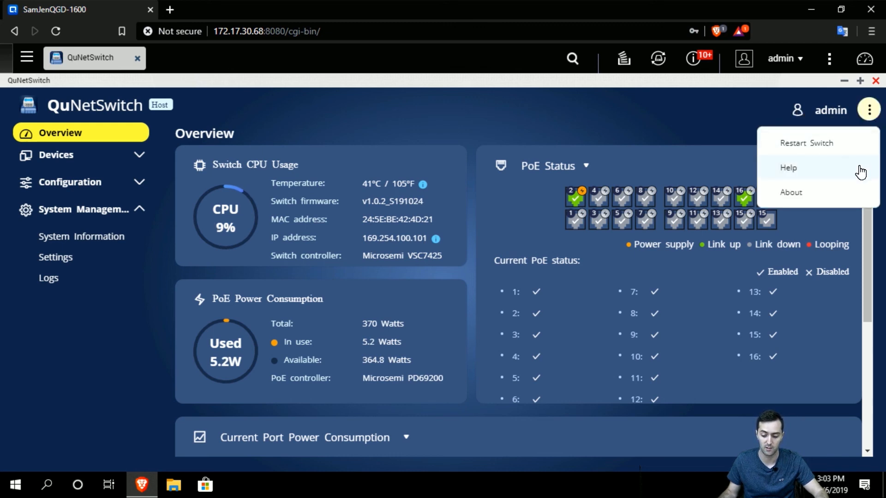
click(857, 193)
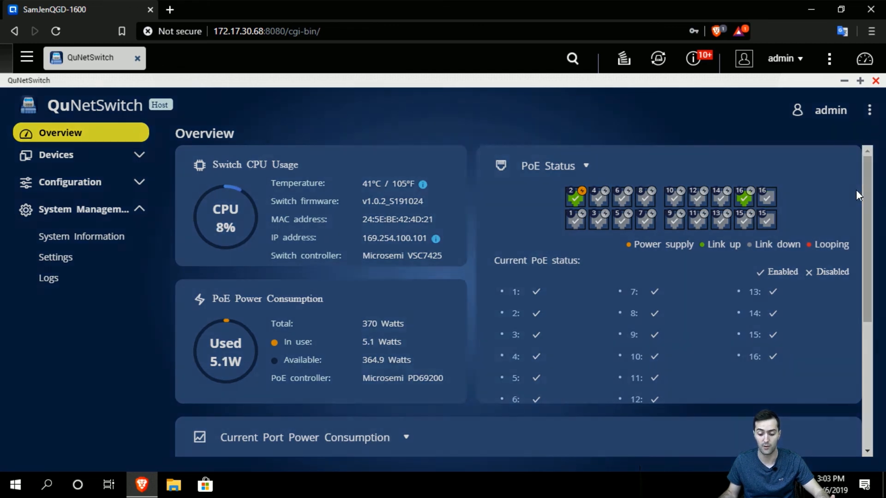
click(537, 166)
Open the Help and skim the topics from MAC History through PoE schedules, VLANs, link aggregation and security to IGMP snooping, and close it.
click(869, 110)
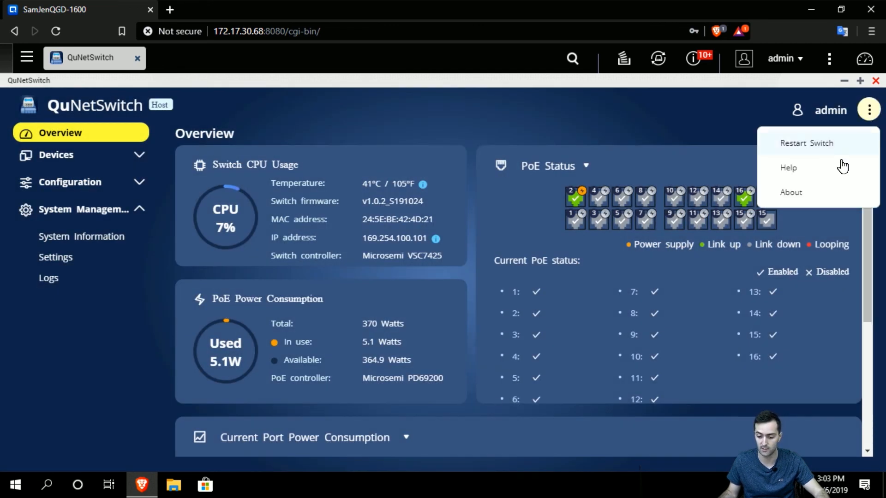
click(801, 181)
scroll(653, 226, down, 4)
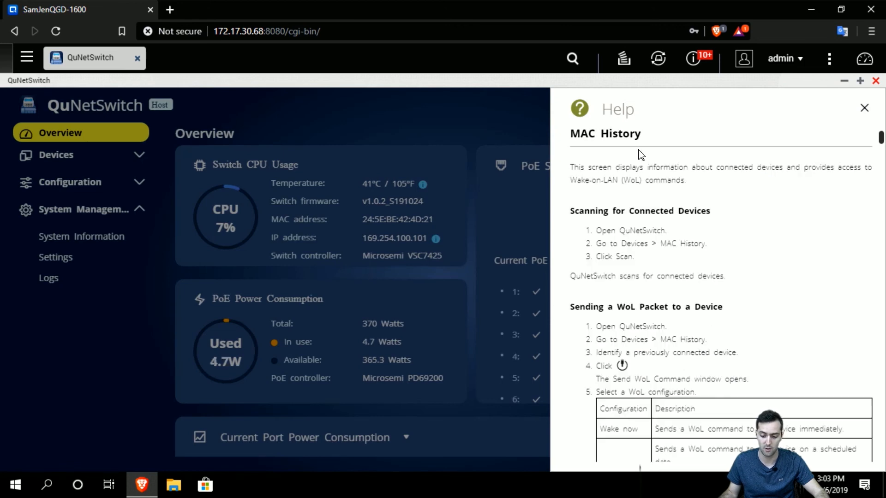
scroll(672, 194, down, 10)
scroll(677, 231, down, 15)
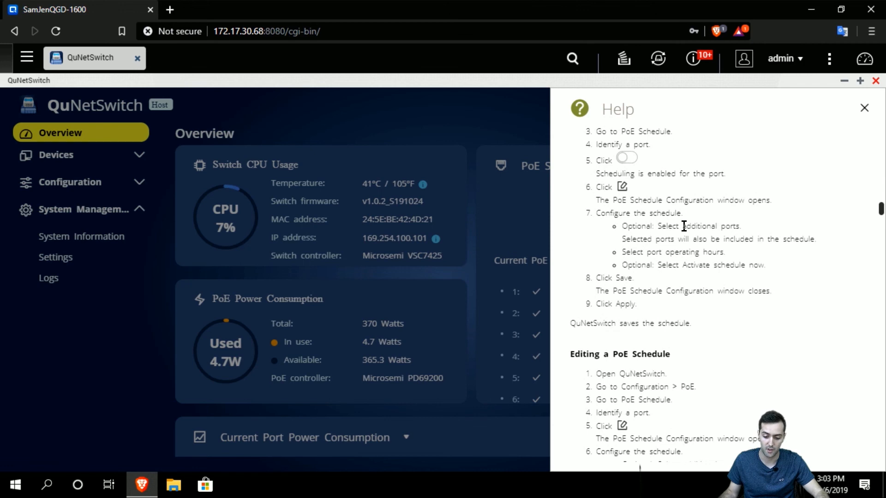
scroll(692, 252, down, 9)
scroll(698, 254, down, 8)
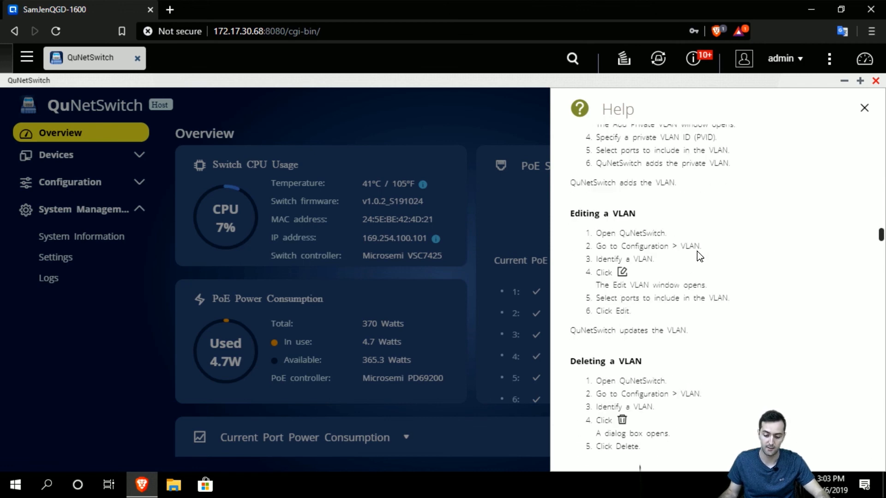
scroll(700, 257, down, 12)
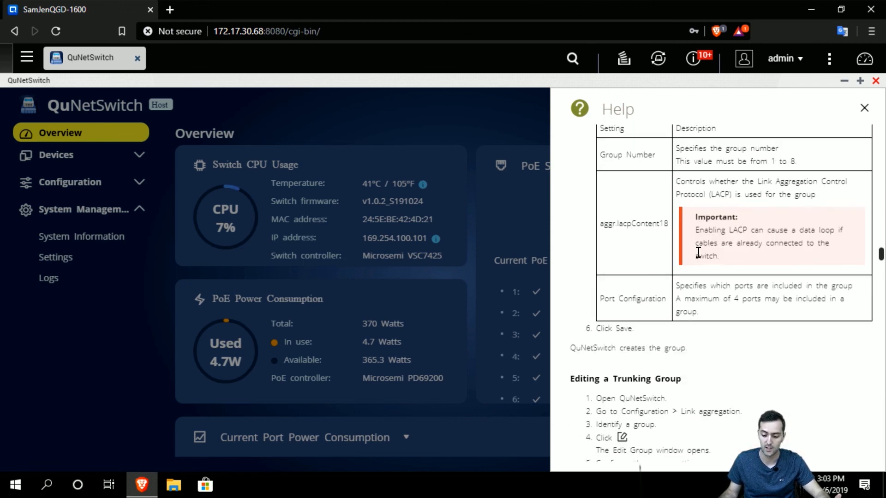
scroll(699, 254, down, 4)
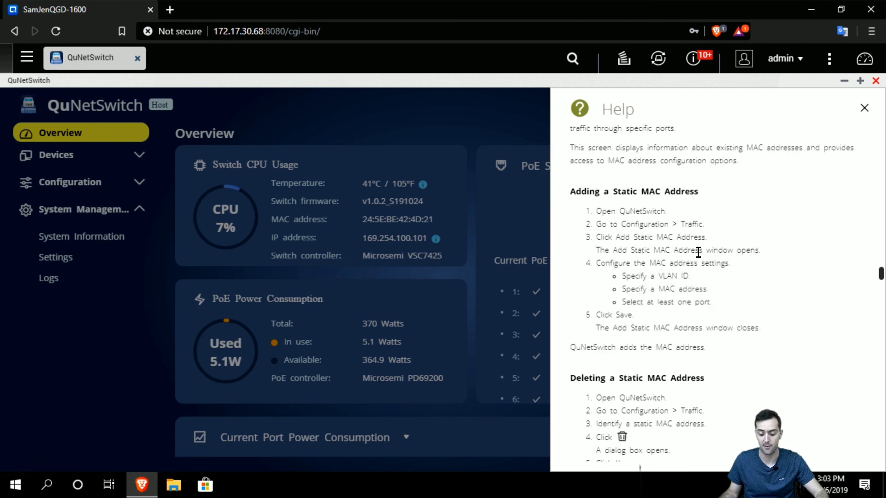
scroll(698, 253, down, 8)
scroll(701, 257, down, 4)
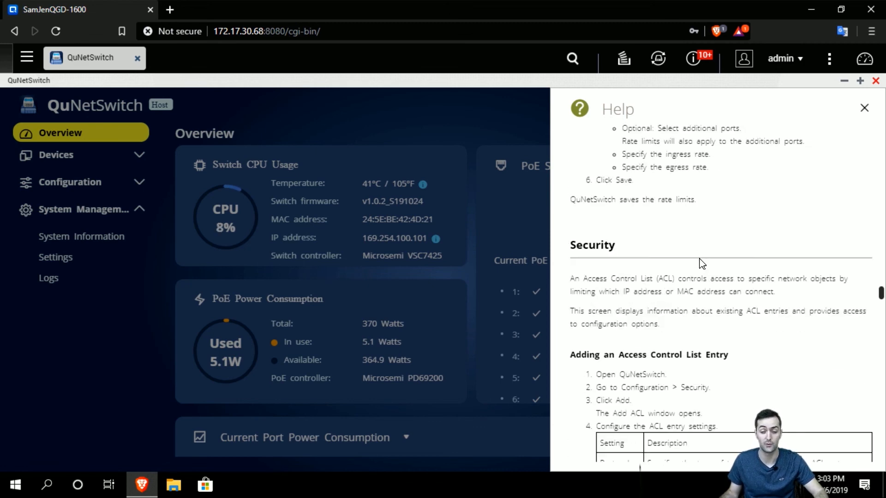
scroll(847, 198, down, 8)
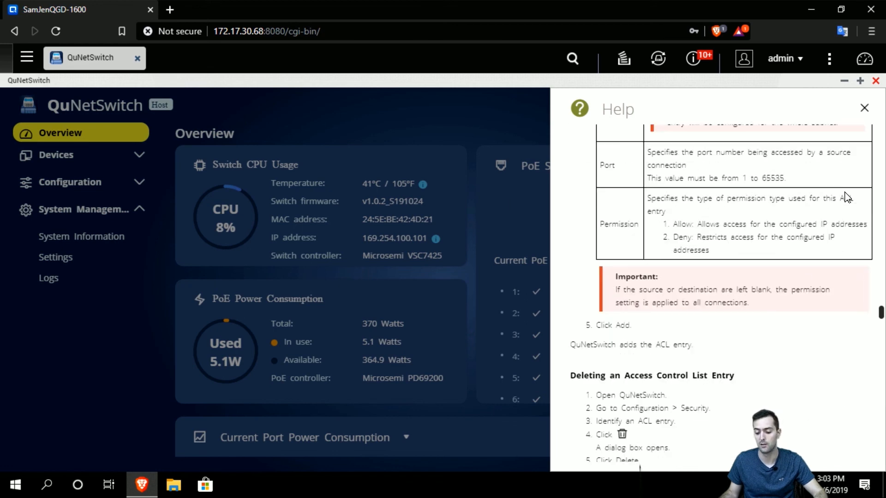
scroll(847, 221, down, 6)
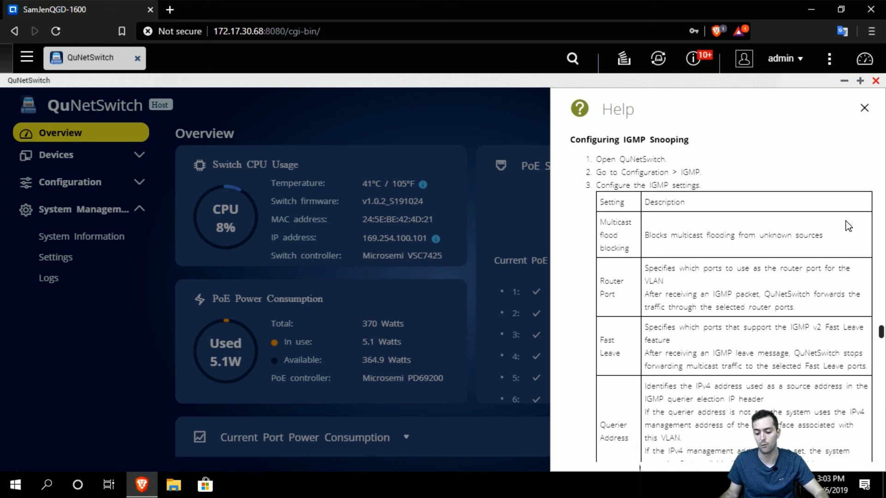
scroll(848, 226, down, 5)
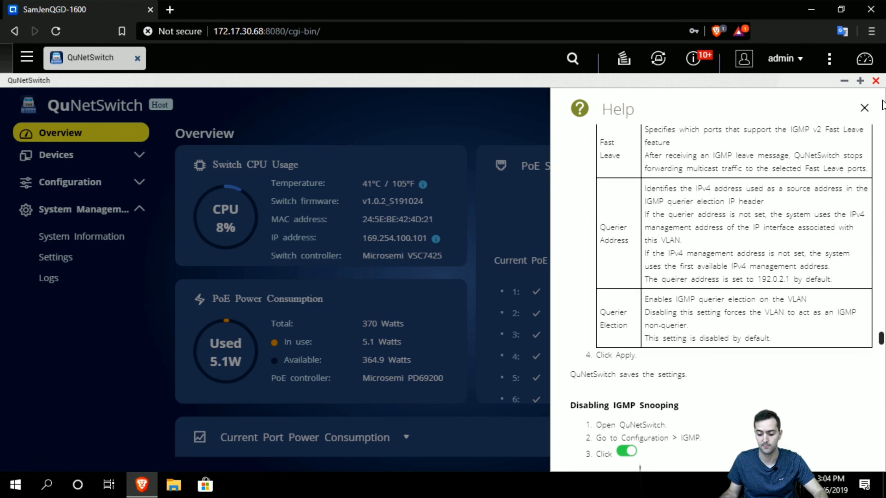
click(865, 108)
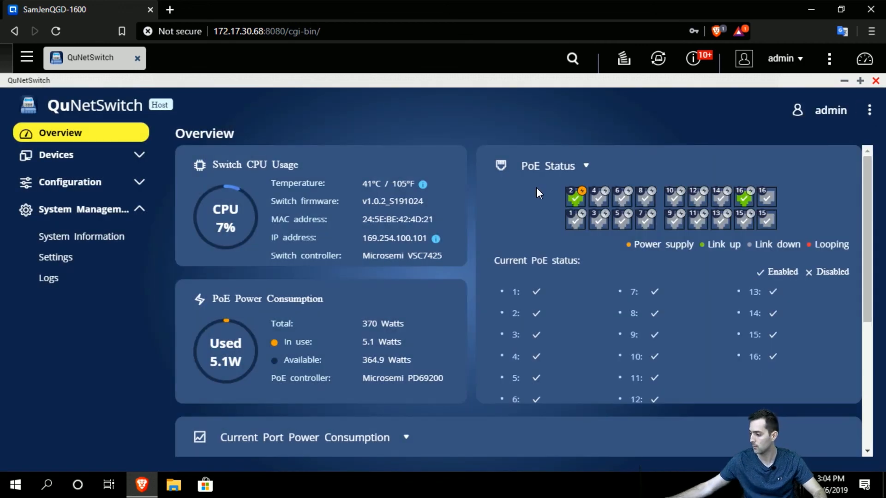